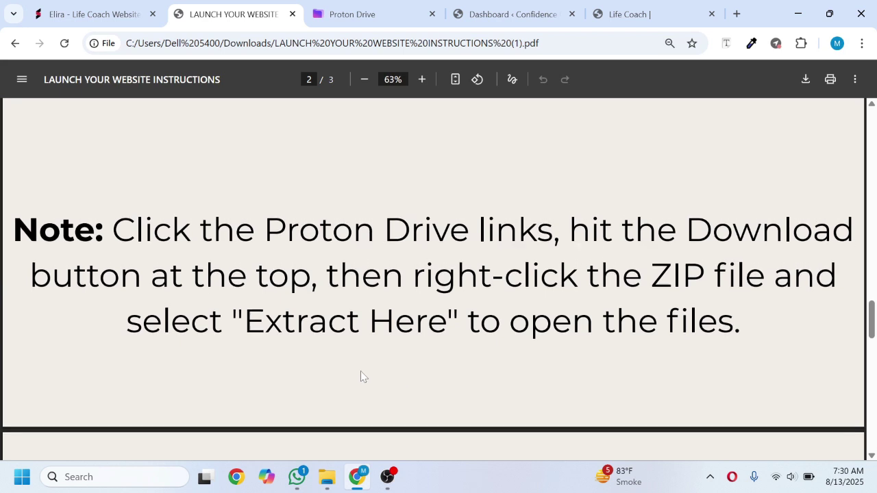
Step: Start downloading all files of the shared Revora folder on Proton Drive and stop the transfer
{"action": "left_click", "coordinate": [346, 15]}
{"action": "left_click", "coordinate": [431, 385]}
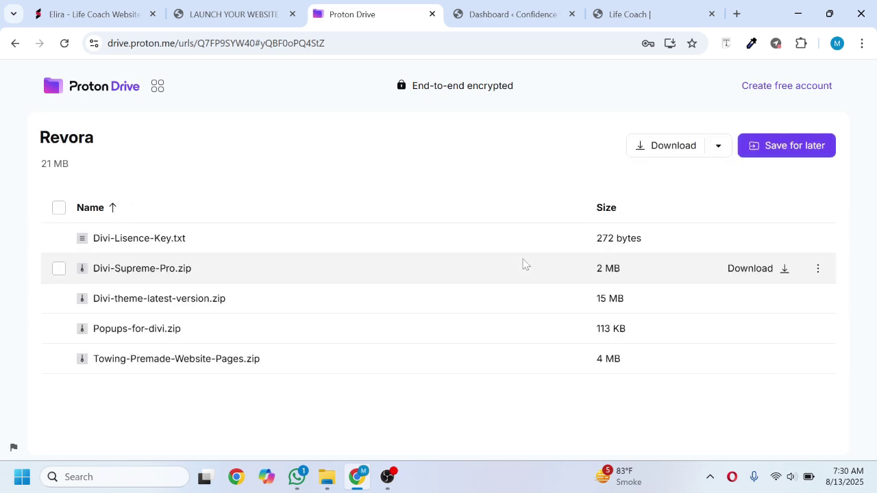
{"action": "left_click", "coordinate": [58, 207]}
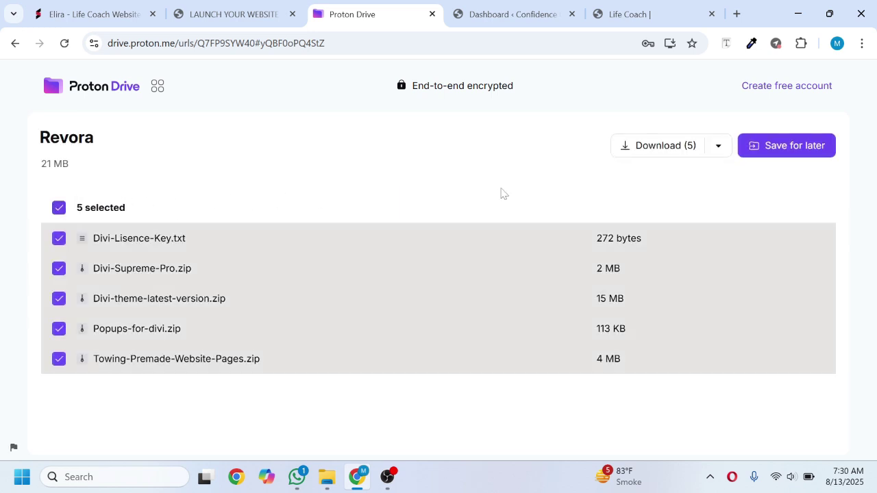
{"action": "left_click", "coordinate": [658, 145]}
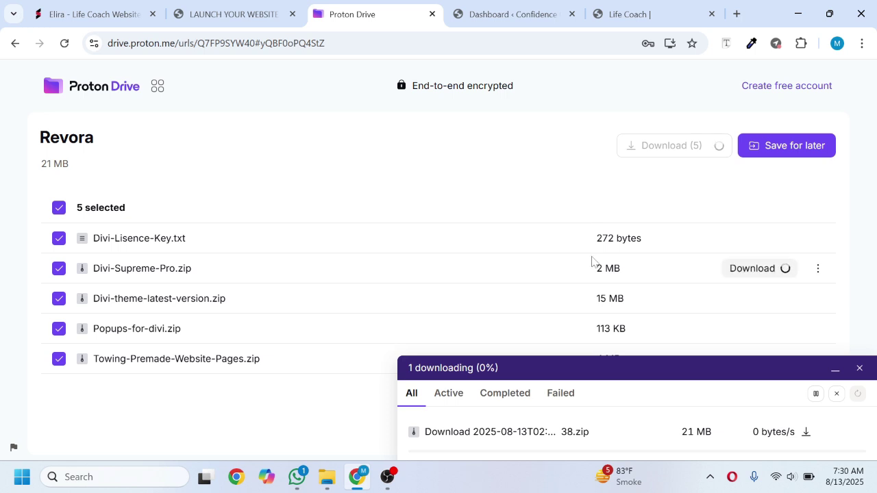
{"action": "left_click", "coordinate": [860, 370]}
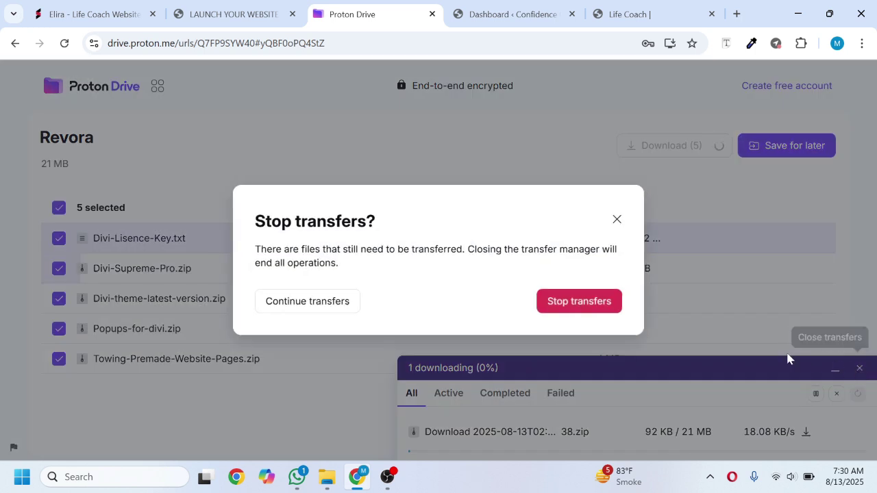
{"action": "left_click", "coordinate": [565, 302]}
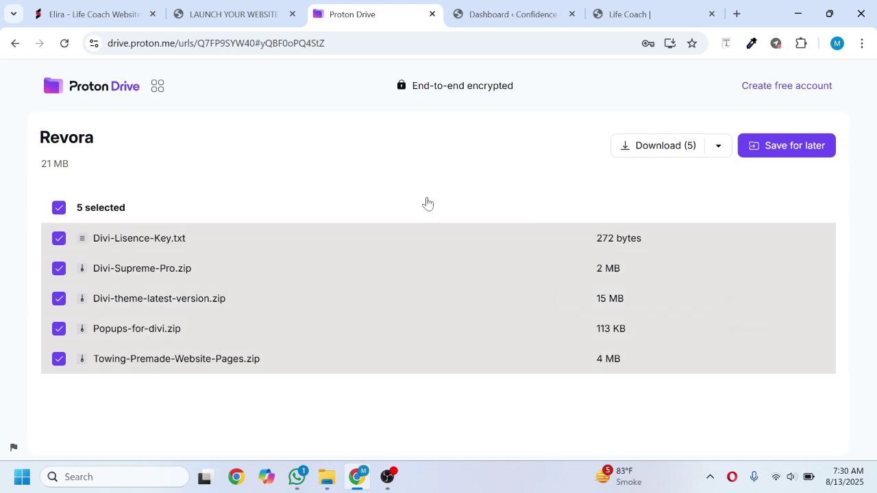
Step: In File Explorer, extract the archive Download 2025-08-10T08_50_32 to the suggested folder and open the extracted folder
{"action": "left_click", "coordinate": [331, 481]}
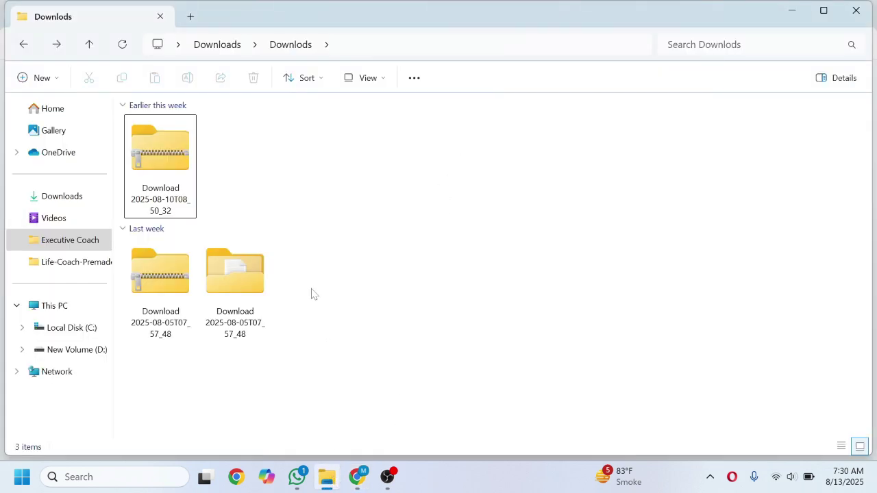
{"action": "left_click", "coordinate": [176, 192]}
{"action": "right_click", "coordinate": [176, 188]}
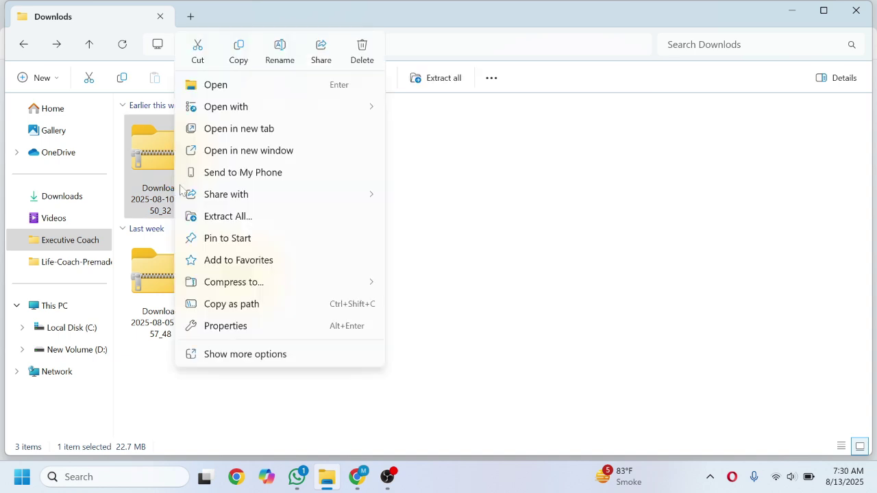
{"action": "left_click", "coordinate": [231, 215]}
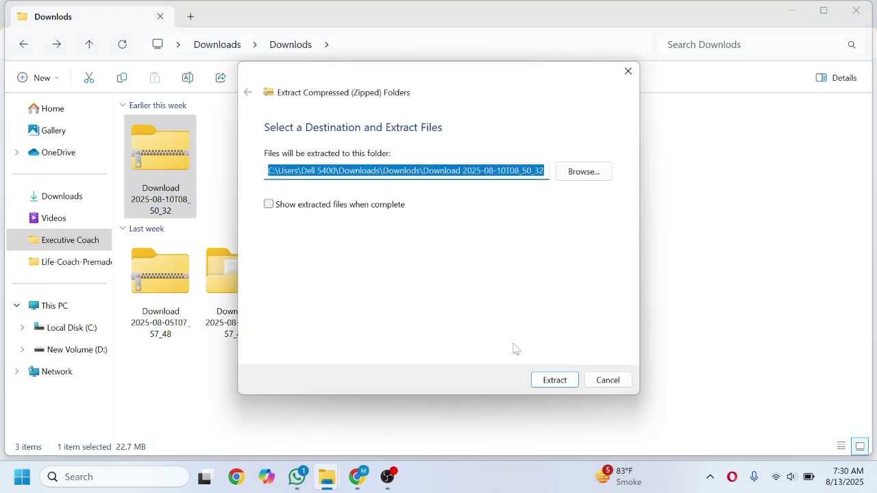
{"action": "left_click", "coordinate": [552, 379]}
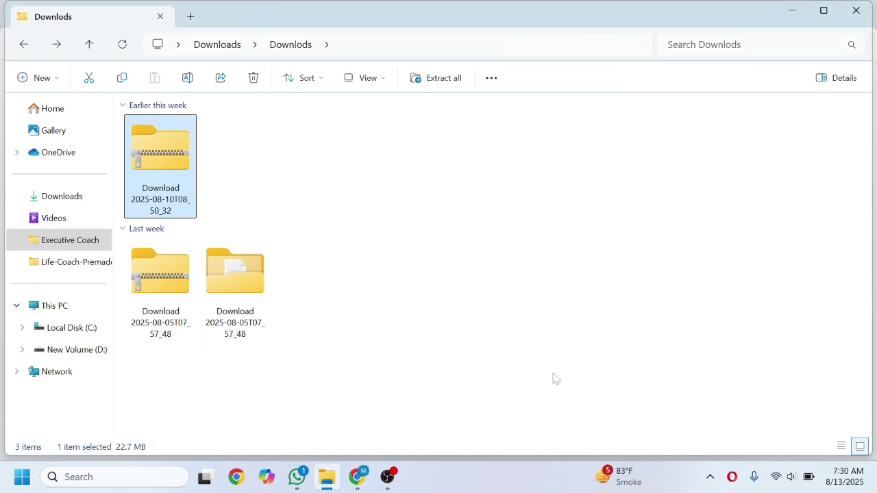
{"action": "double_click", "coordinate": [166, 164]}
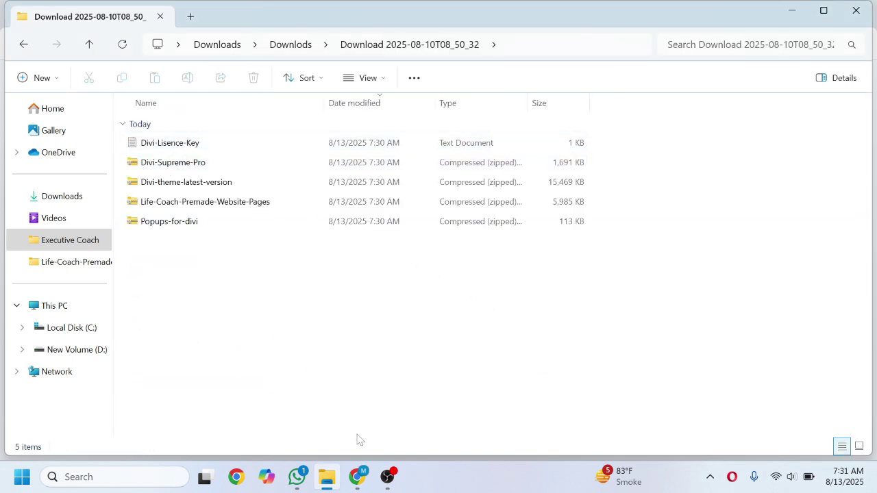
Step: Switch to the WordPress dashboard, install the theme from the Divi-theme-latest-version zip file and activate it
{"action": "left_click", "coordinate": [357, 477]}
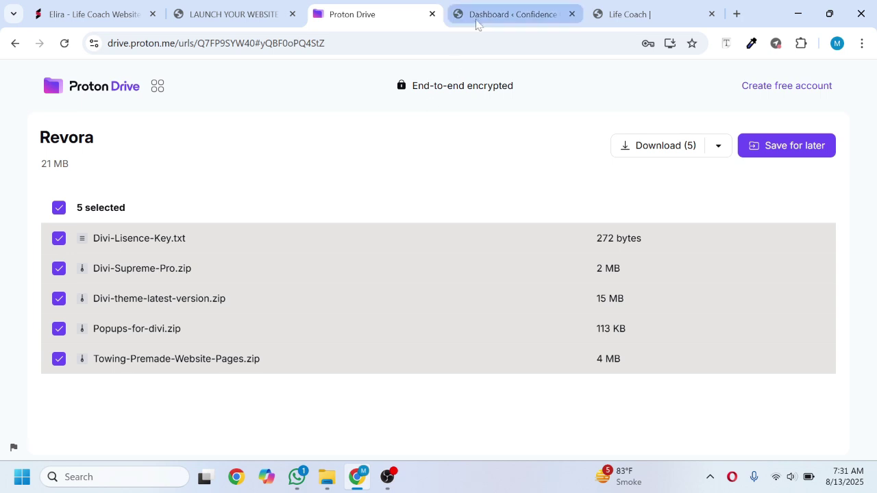
{"action": "left_click", "coordinate": [508, 14]}
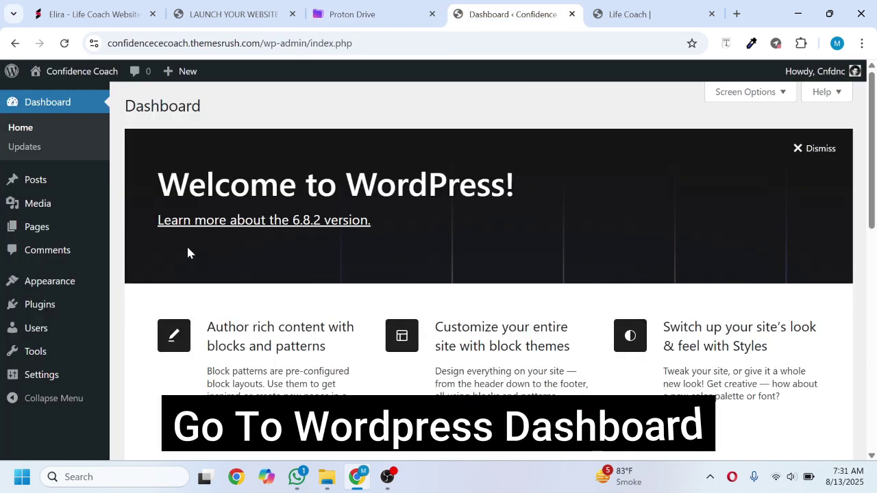
{"action": "mouse_move", "coordinate": [44, 285]}
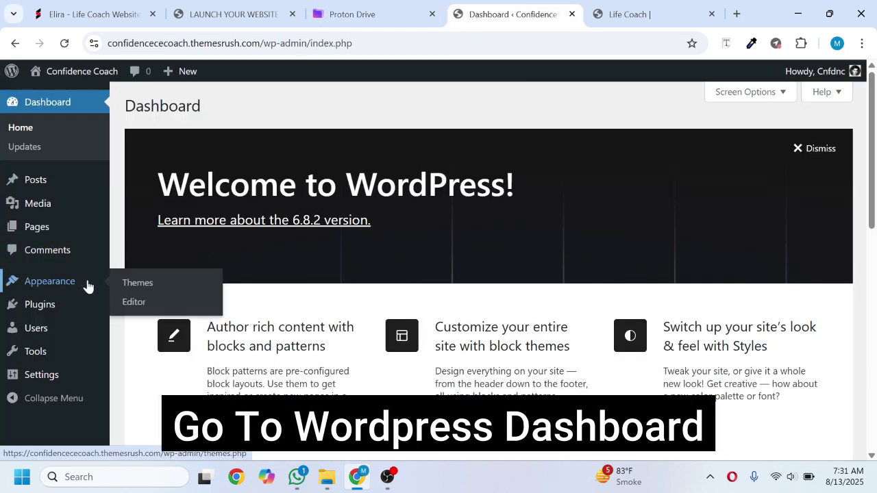
{"action": "left_click", "coordinate": [131, 285]}
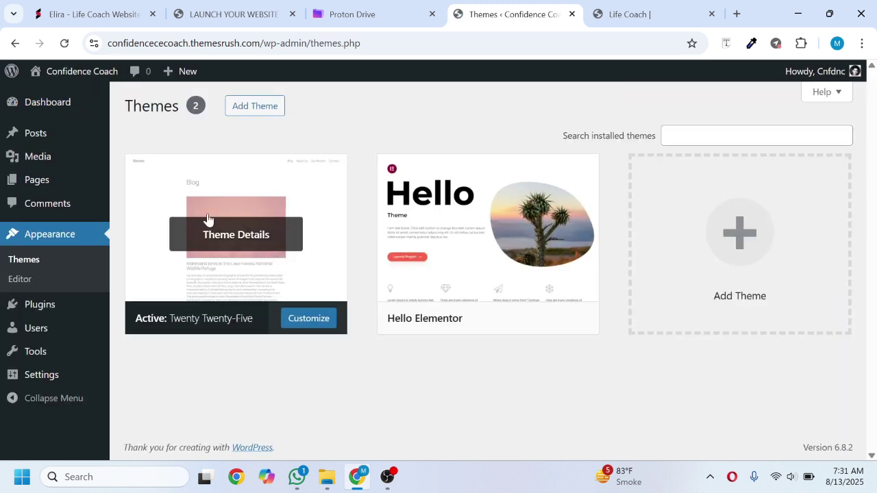
{"action": "left_click", "coordinate": [270, 109]}
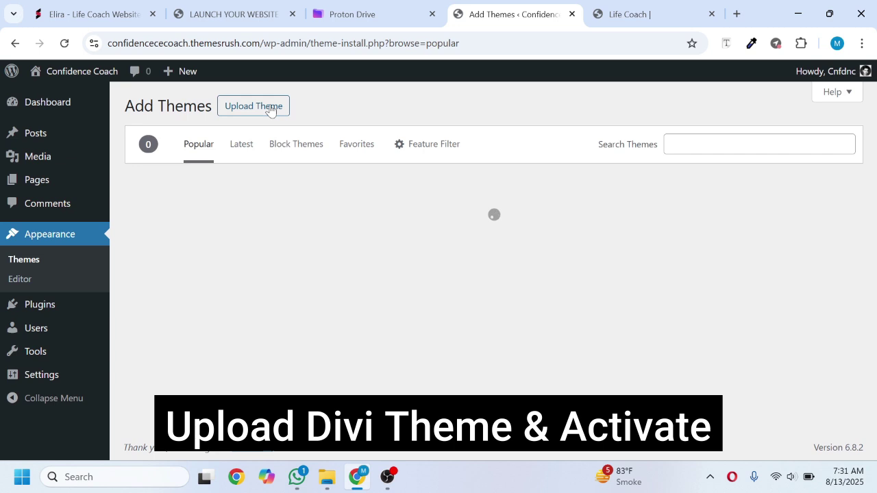
{"action": "left_click", "coordinate": [271, 109]}
{"action": "left_click", "coordinate": [413, 229]}
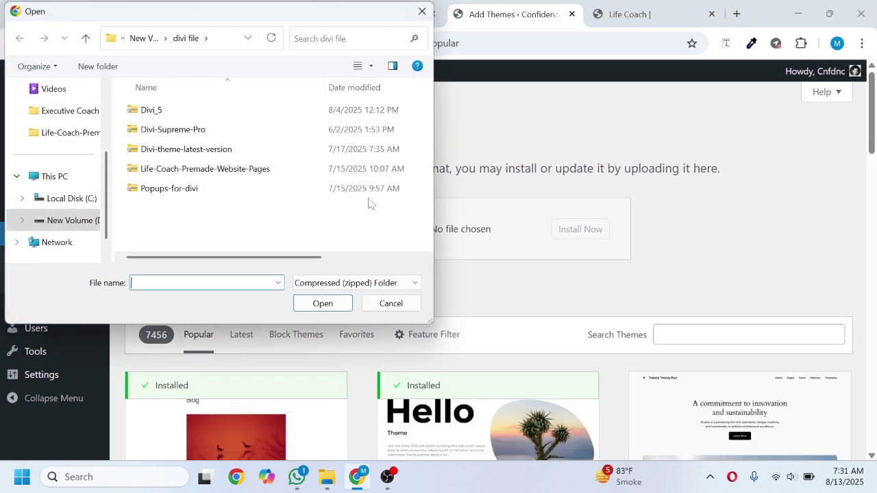
{"action": "left_click", "coordinate": [206, 150]}
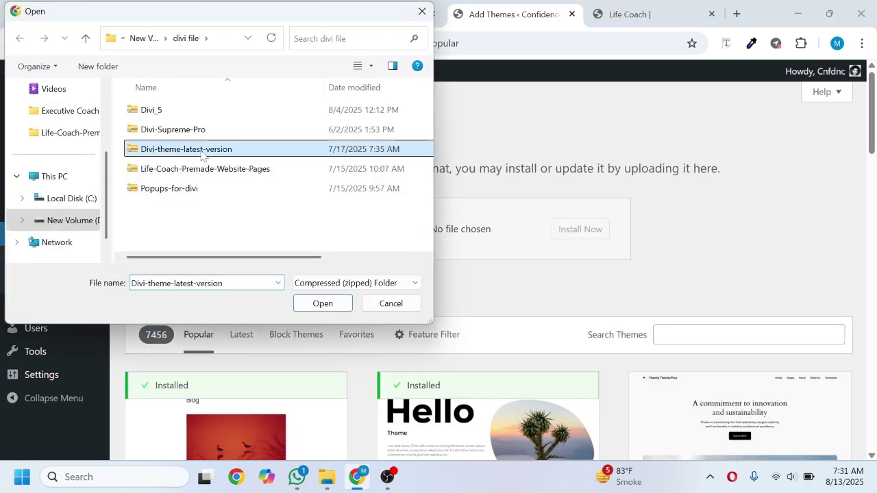
{"action": "left_click", "coordinate": [321, 303]}
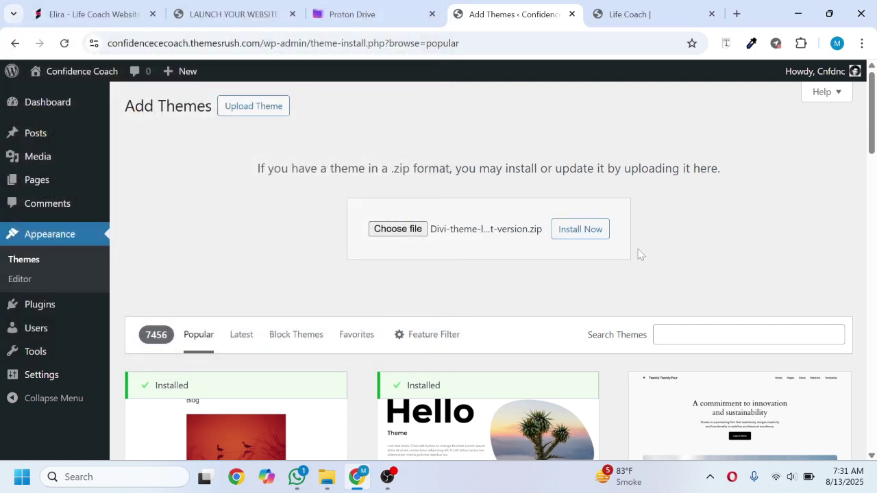
{"action": "left_click", "coordinate": [599, 231]}
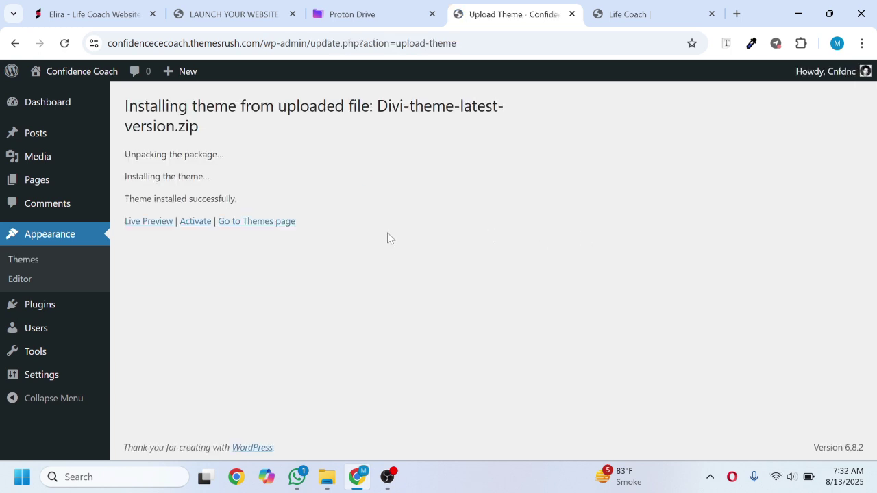
{"action": "left_click", "coordinate": [192, 222]}
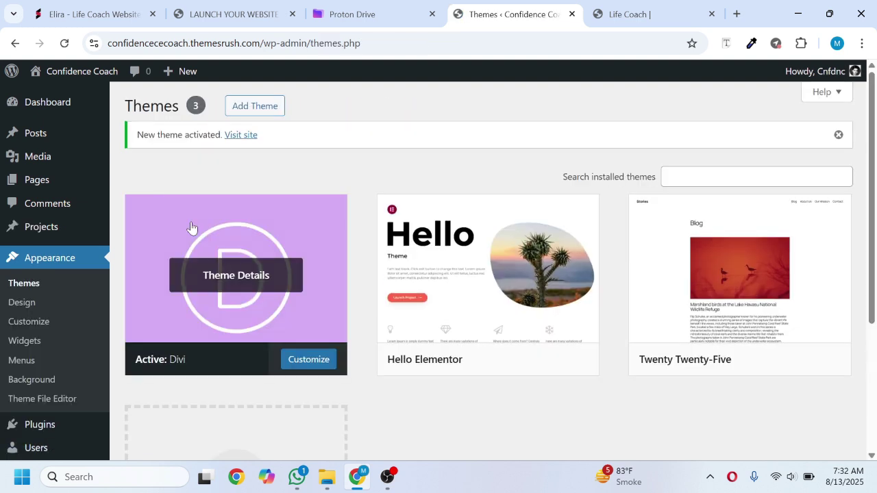
Step: Enter the username and API key from the Divi-Lisence-Key file in the Divi theme options for updates and save the changes
{"action": "mouse_move", "coordinate": [48, 431]}
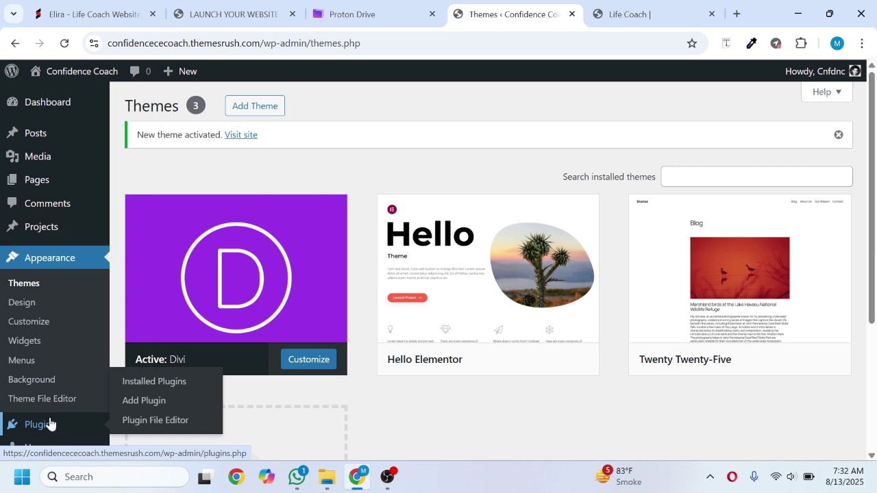
{"action": "scroll", "coordinate": [49, 424], "scroll_direction": "down", "scroll_amount": 2}
{"action": "mouse_move", "coordinate": [44, 384]}
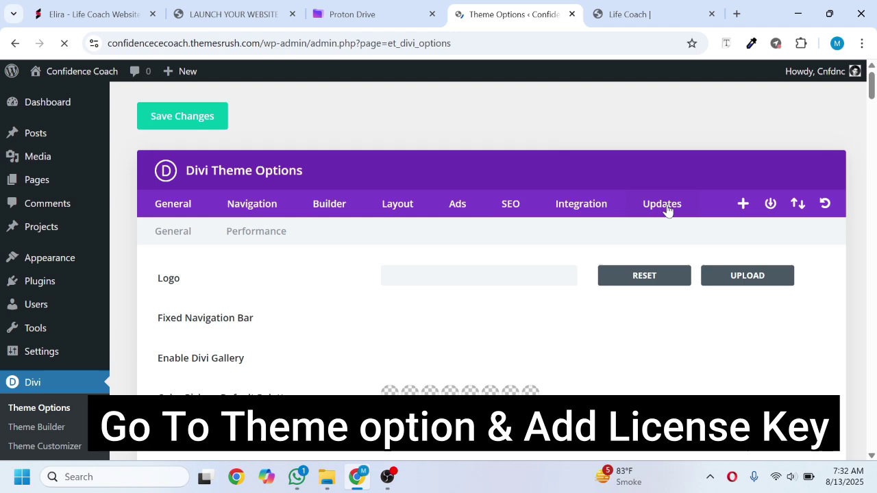
{"action": "left_click", "coordinate": [667, 209]}
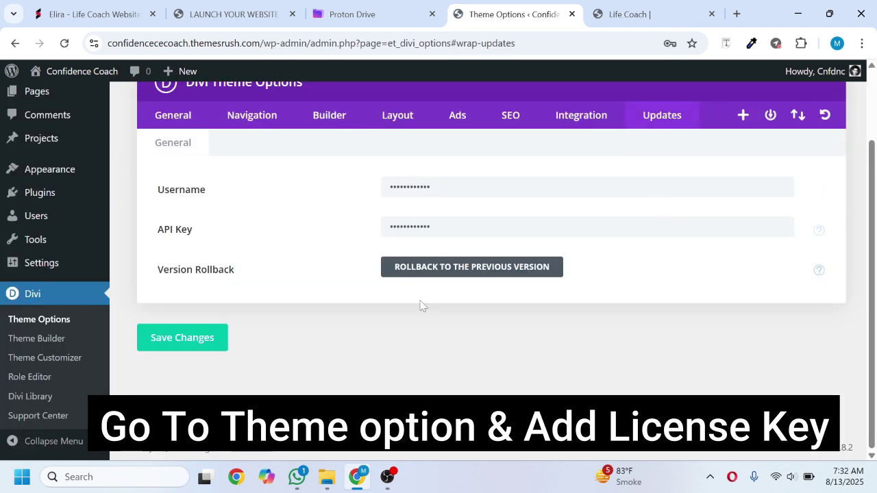
{"action": "left_click", "coordinate": [328, 477]}
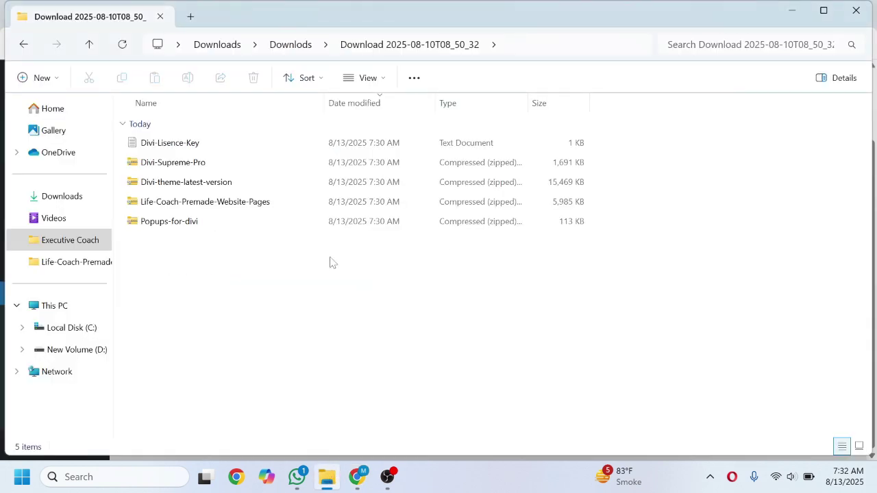
{"action": "left_click", "coordinate": [239, 151]}
{"action": "double_click", "coordinate": [239, 151]}
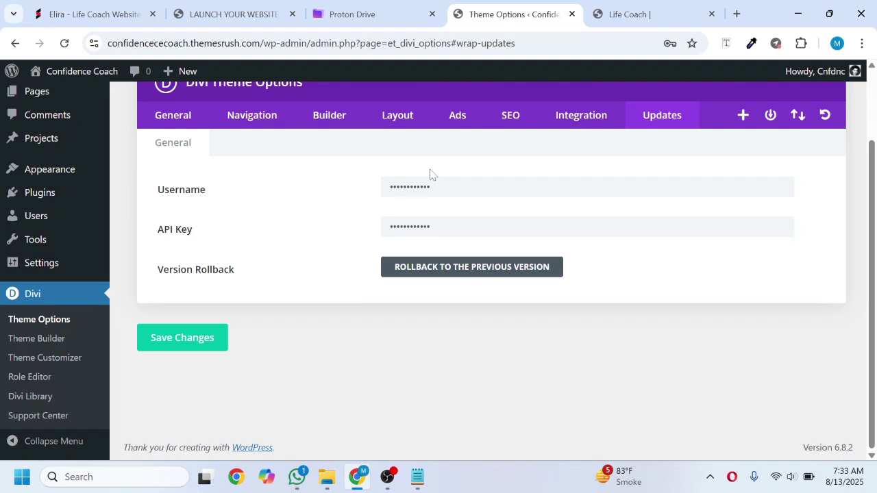
{"action": "key", "text": "ctrl+a"}
{"action": "key", "text": "ctrl+v"}
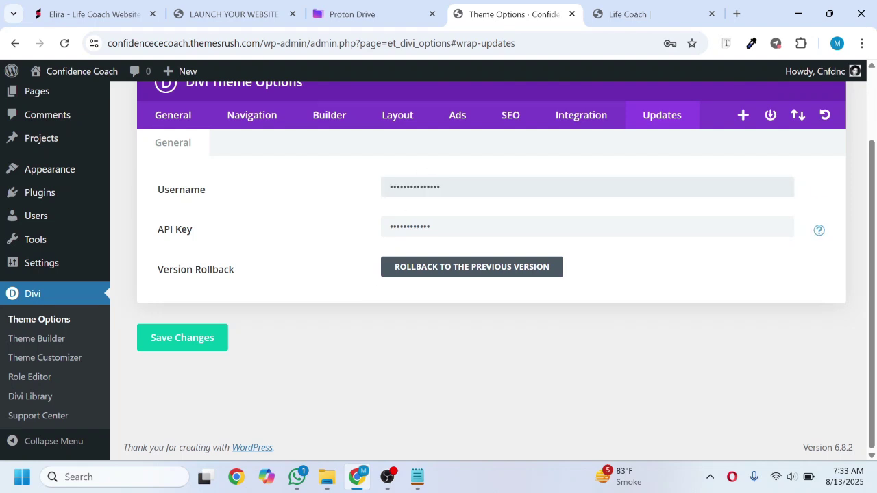
{"action": "key", "text": "Tab"}
{"action": "key", "text": "ctrl+v"}
{"action": "left_click", "coordinate": [221, 347]}
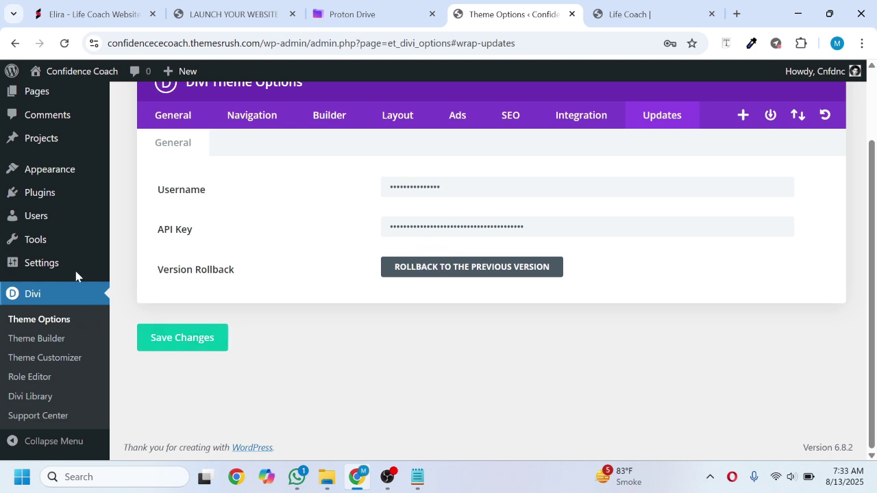
Step: Update the active Divi theme to the newly available version
{"action": "mouse_move", "coordinate": [89, 172]}
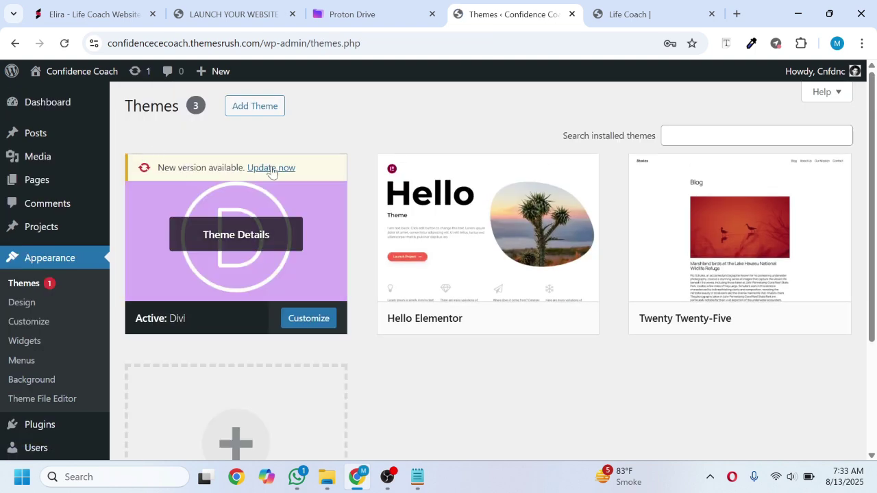
{"action": "left_click", "coordinate": [272, 170]}
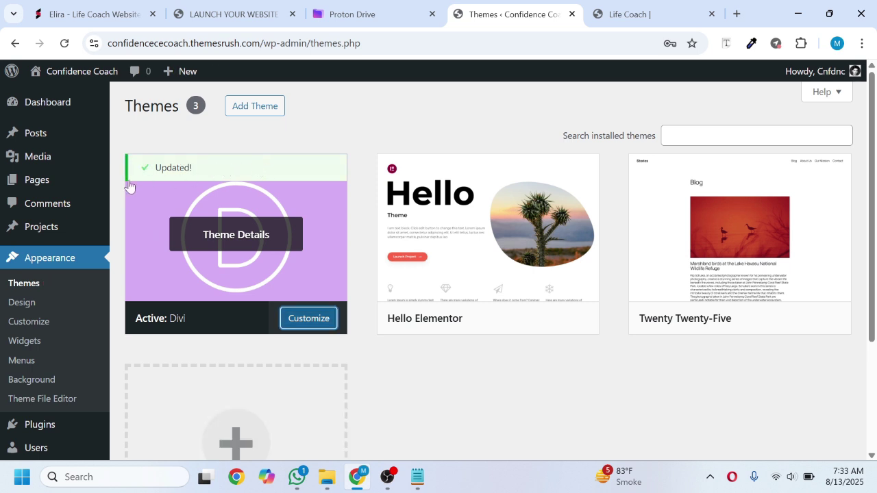
Step: Install the plugin from the Divi-Supreme-Pro zip file and activate it, along with the required Divi Supreme Lite plugin
{"action": "left_click", "coordinate": [39, 423]}
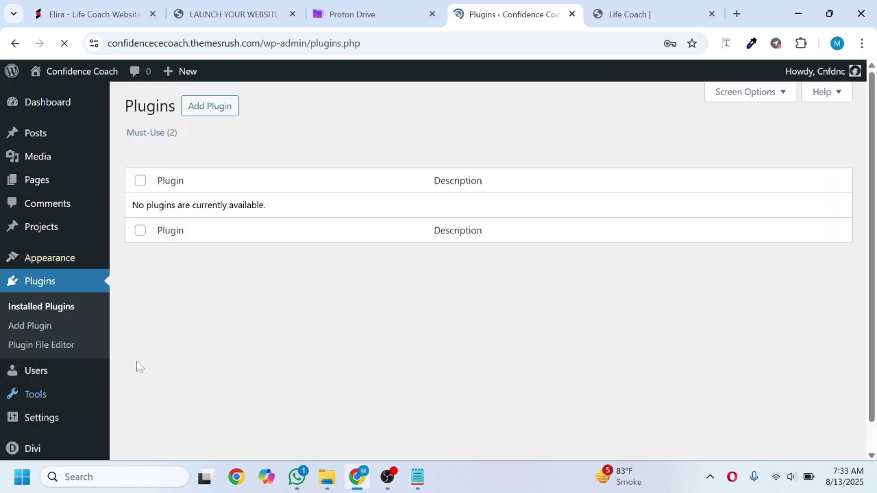
{"action": "left_click", "coordinate": [209, 106]}
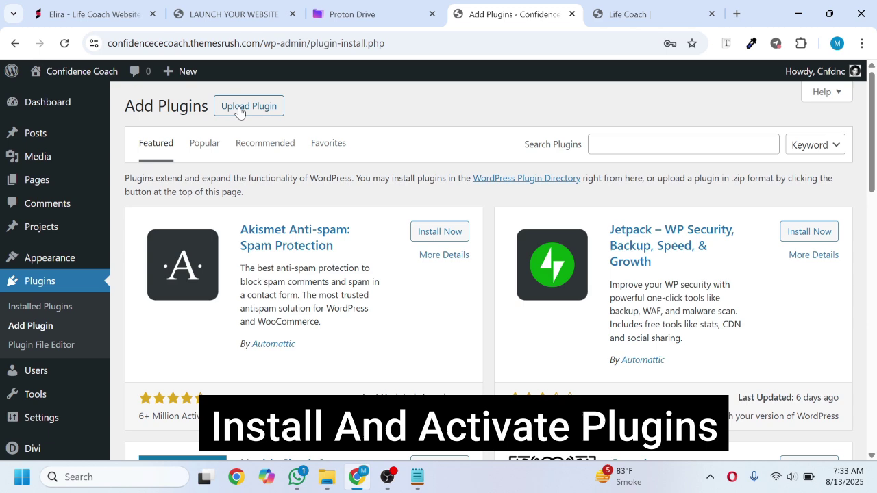
{"action": "left_click", "coordinate": [239, 108]}
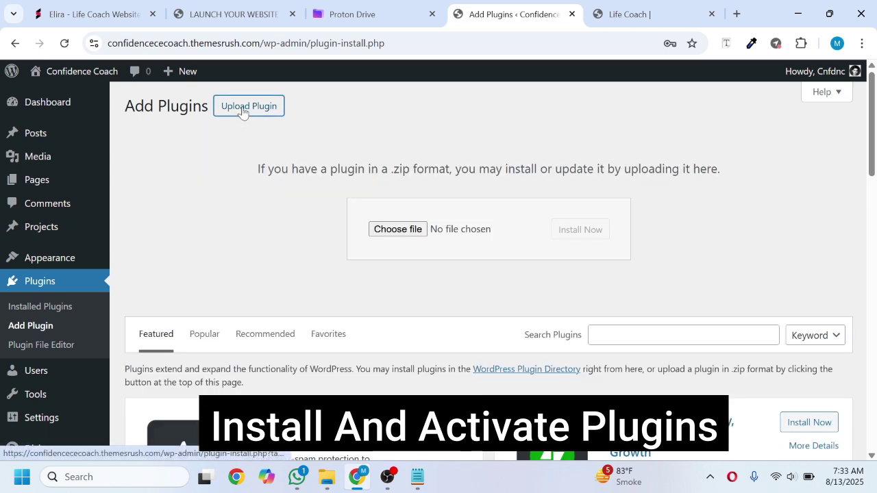
{"action": "left_click", "coordinate": [389, 229]}
{"action": "left_click", "coordinate": [202, 130]}
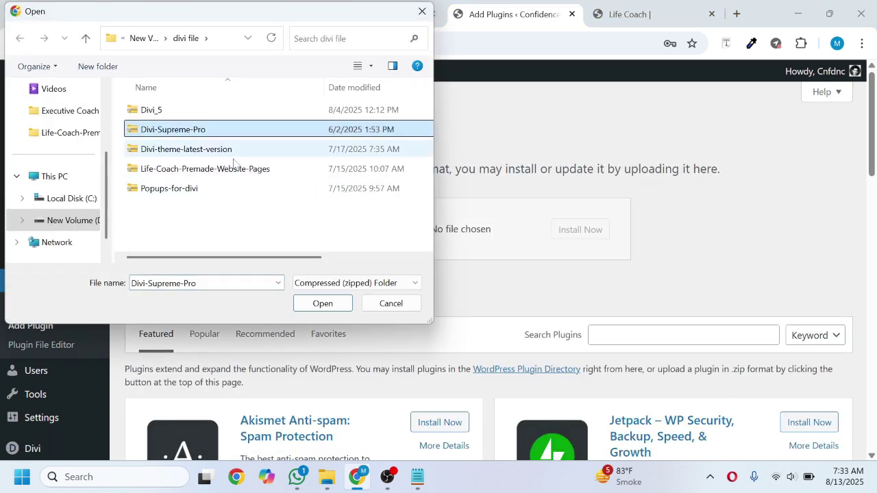
{"action": "left_click", "coordinate": [322, 304]}
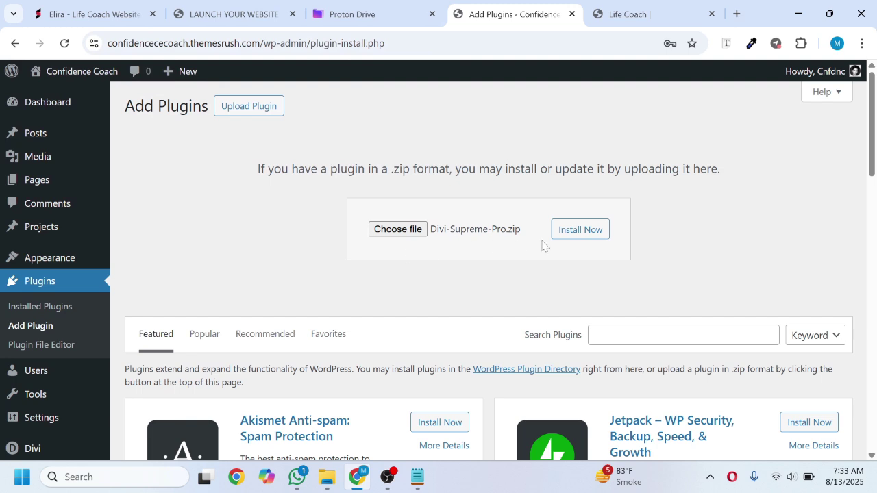
{"action": "left_click", "coordinate": [565, 229]}
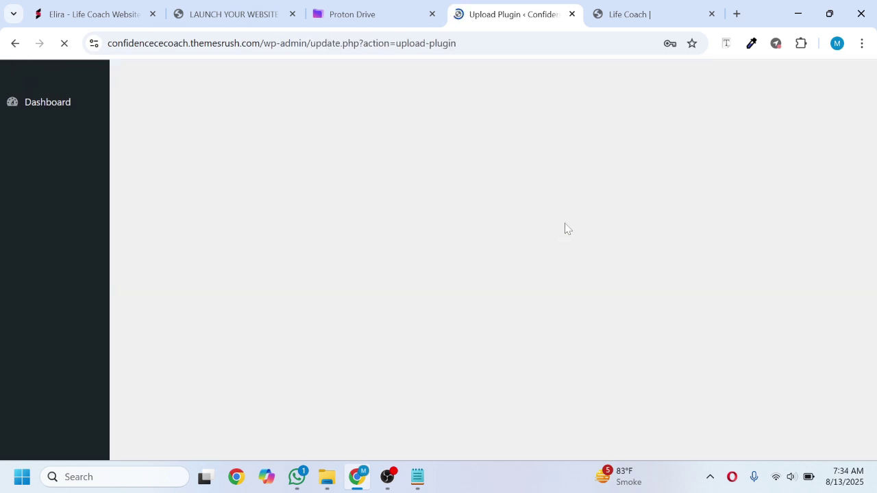
{"action": "left_click", "coordinate": [176, 210]}
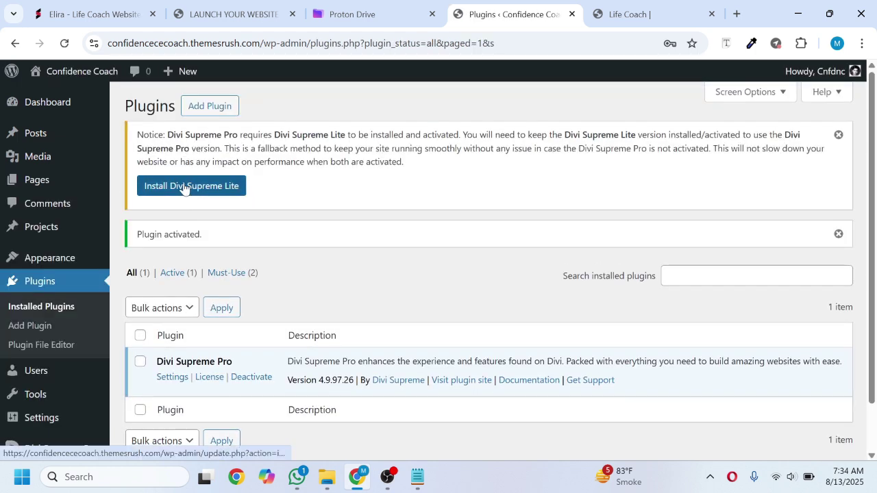
{"action": "left_click", "coordinate": [184, 189]}
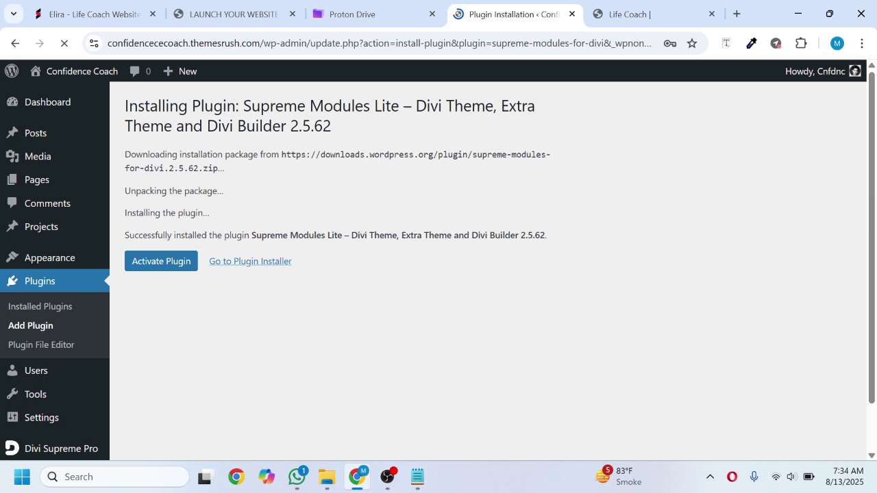
{"action": "left_click", "coordinate": [157, 262]}
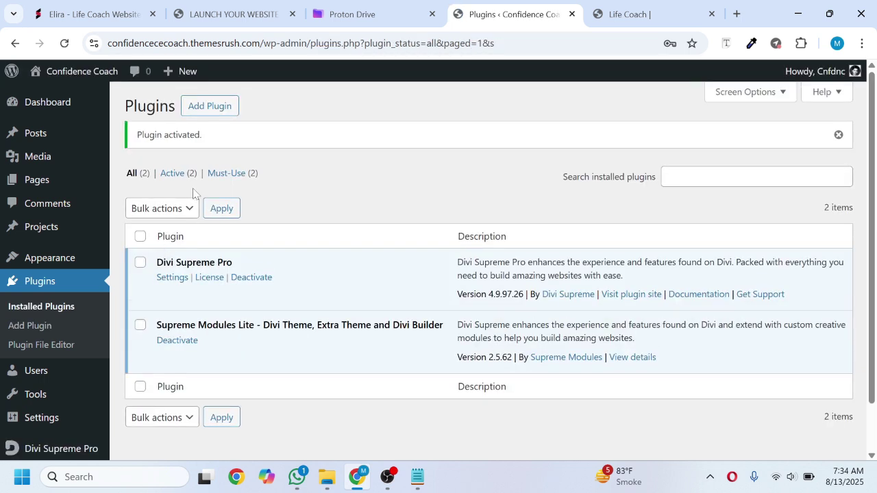
Step: Install and activate the plugin from the Popups-for-divi zip file and update it to version 3.1.0
{"action": "left_click", "coordinate": [206, 114]}
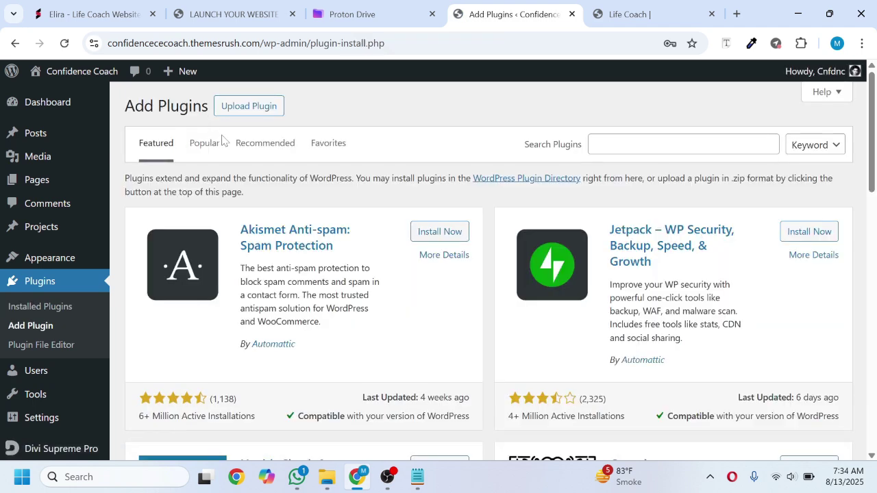
{"action": "left_click", "coordinate": [247, 107]}
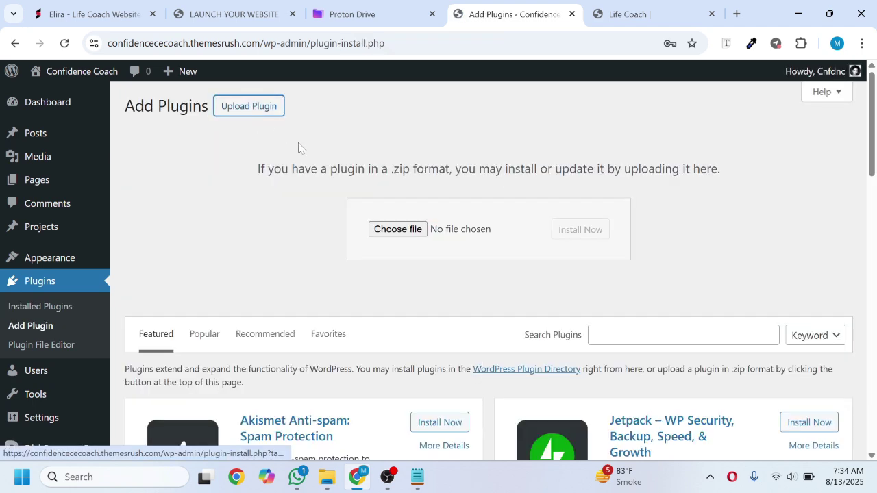
{"action": "left_click", "coordinate": [388, 235]}
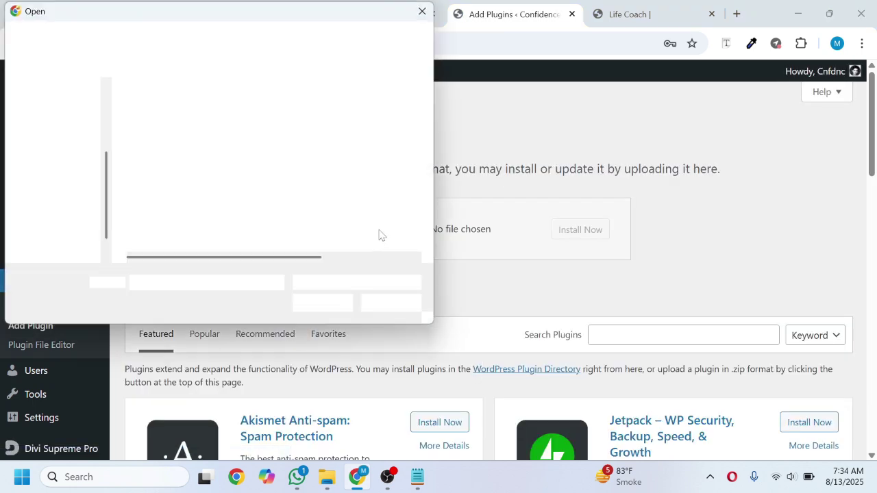
{"action": "left_click", "coordinate": [185, 195]}
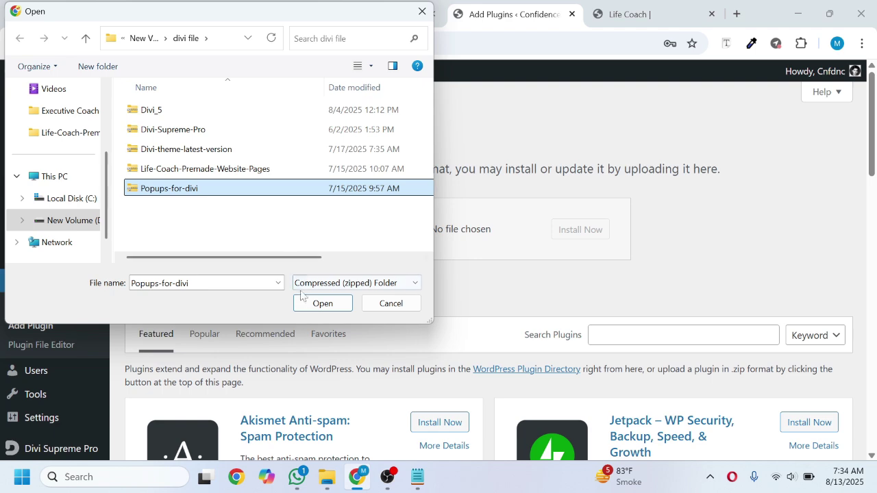
{"action": "left_click", "coordinate": [323, 303]}
{"action": "left_click", "coordinate": [567, 235]}
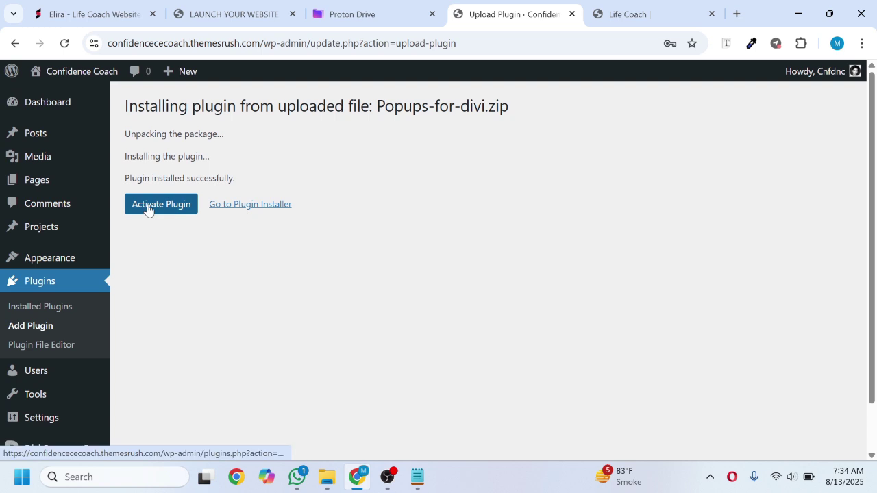
{"action": "left_click", "coordinate": [148, 209]}
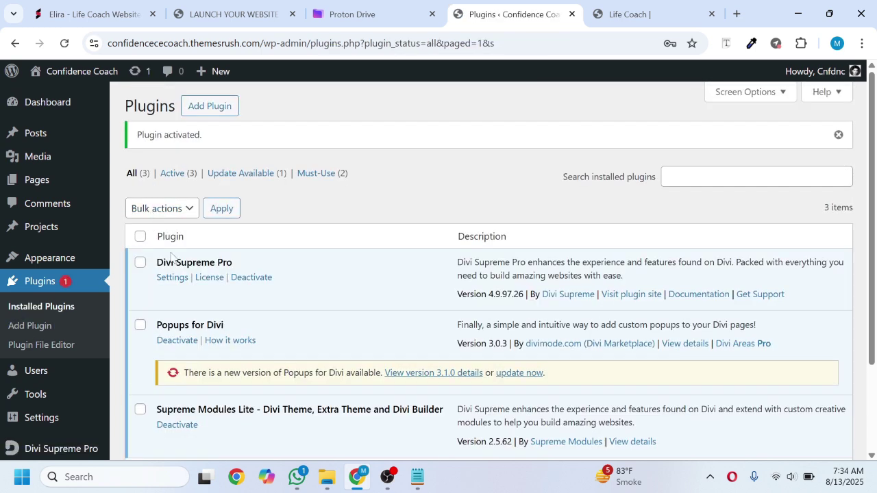
{"action": "left_click", "coordinate": [519, 375]}
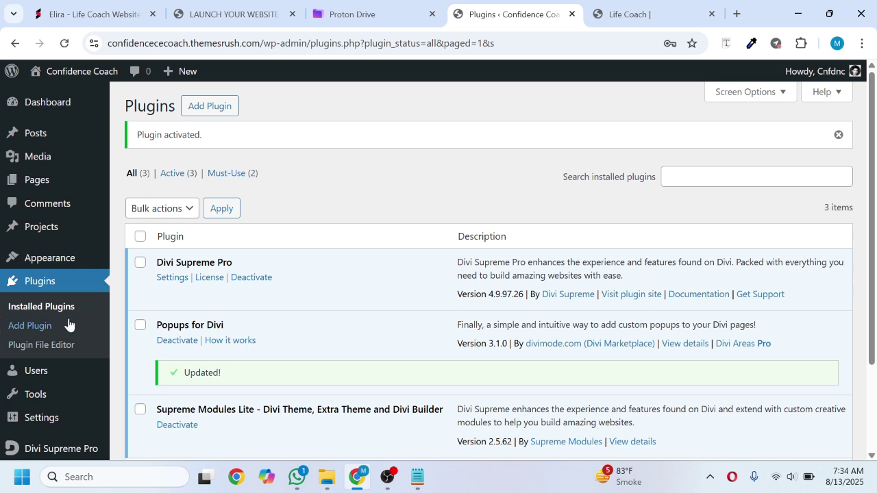
Step: Open the Divi Theme Builder and bring up the file selection for importing templates
{"action": "scroll", "coordinate": [66, 325], "scroll_direction": "down", "scroll_amount": 2}
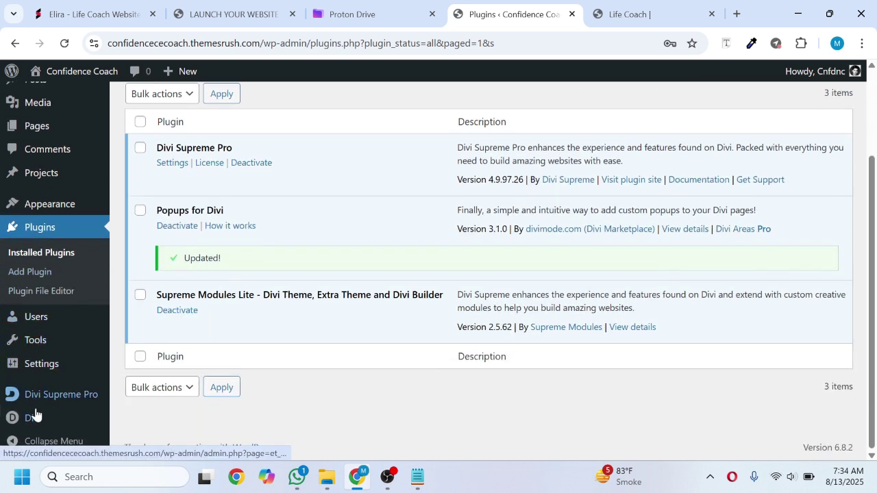
{"action": "mouse_move", "coordinate": [32, 419]}
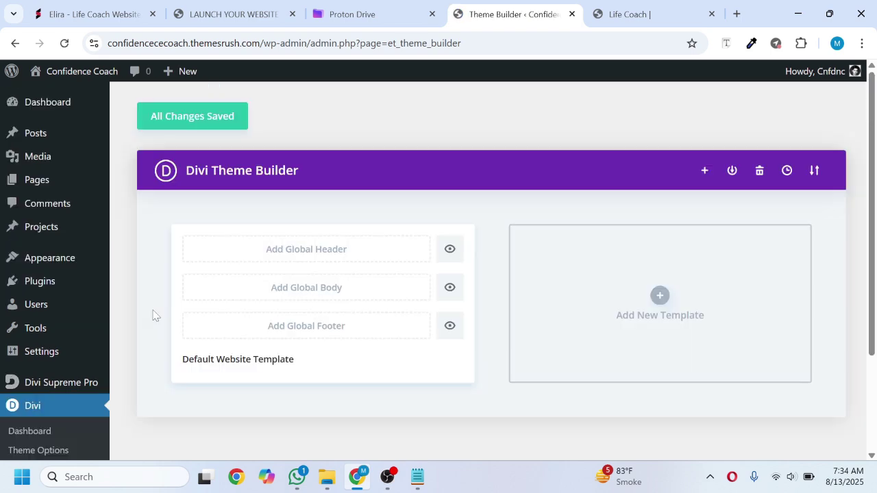
{"action": "left_click", "coordinate": [815, 172]}
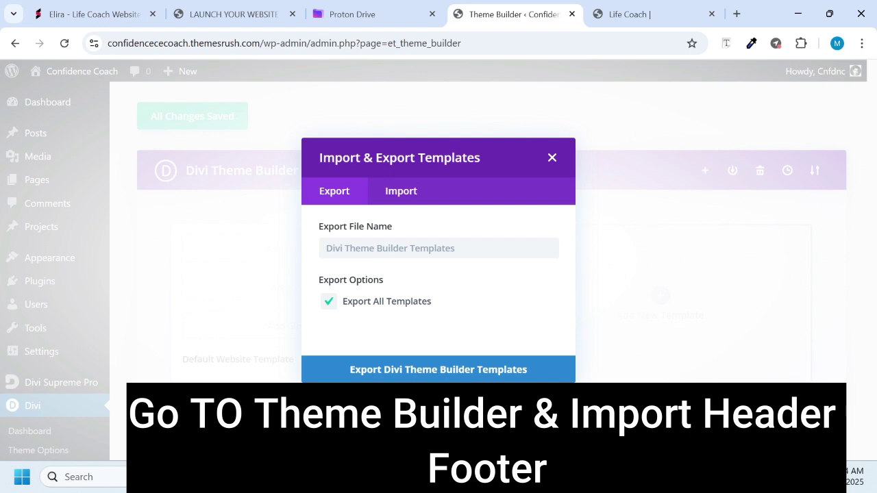
{"action": "left_click", "coordinate": [398, 192]}
{"action": "left_click", "coordinate": [391, 234]}
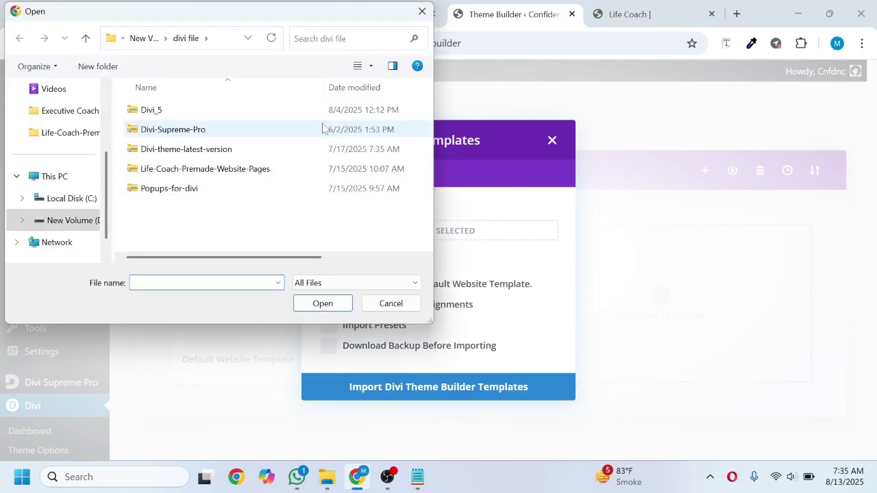
Step: In the downloaded folder Download 2025-08-10T08_50_32, extract the Life-Coach-Premade-Website-Pages archive to the suggested destination
{"action": "scroll", "coordinate": [60, 165], "scroll_direction": "up", "scroll_amount": 3}
{"action": "left_click", "coordinate": [73, 177]}
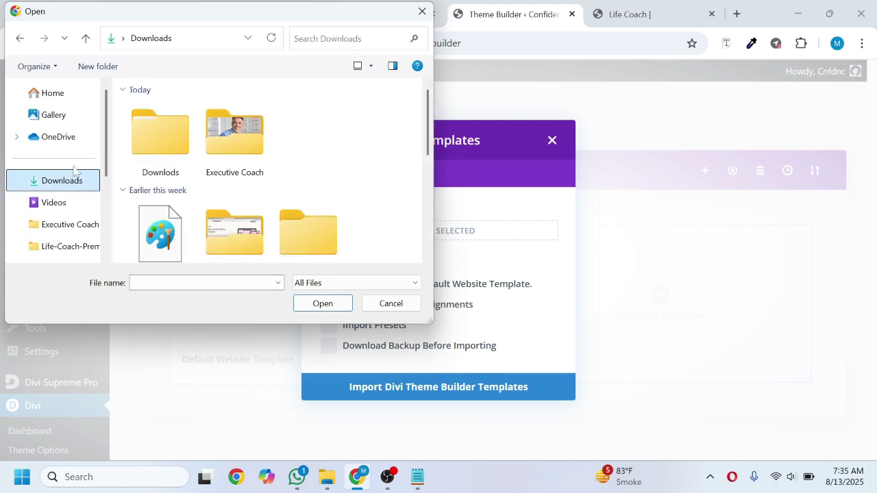
{"action": "left_click", "coordinate": [167, 146]}
{"action": "double_click", "coordinate": [167, 145]}
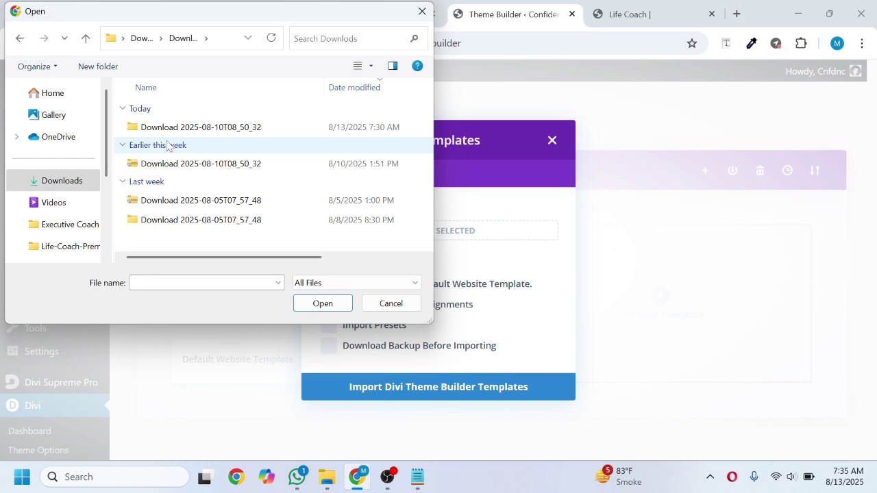
{"action": "double_click", "coordinate": [169, 127]}
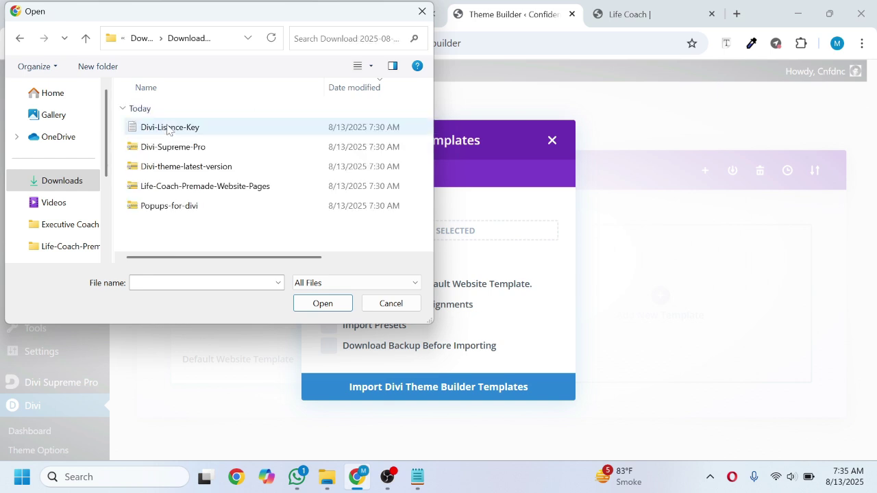
{"action": "left_click", "coordinate": [163, 191]}
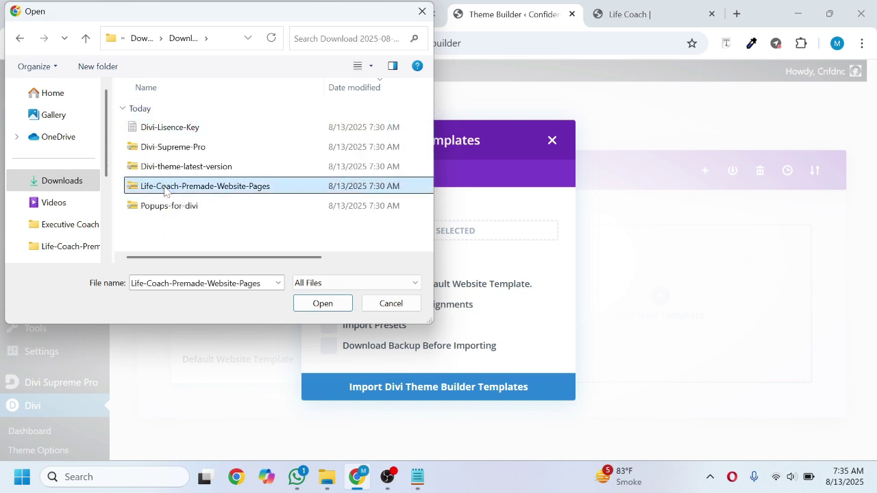
{"action": "right_click", "coordinate": [165, 192]}
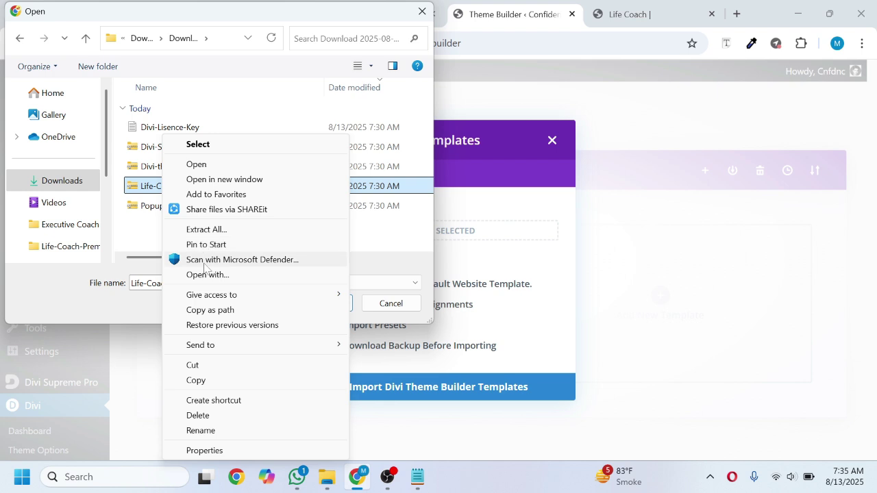
{"action": "left_click", "coordinate": [206, 229]}
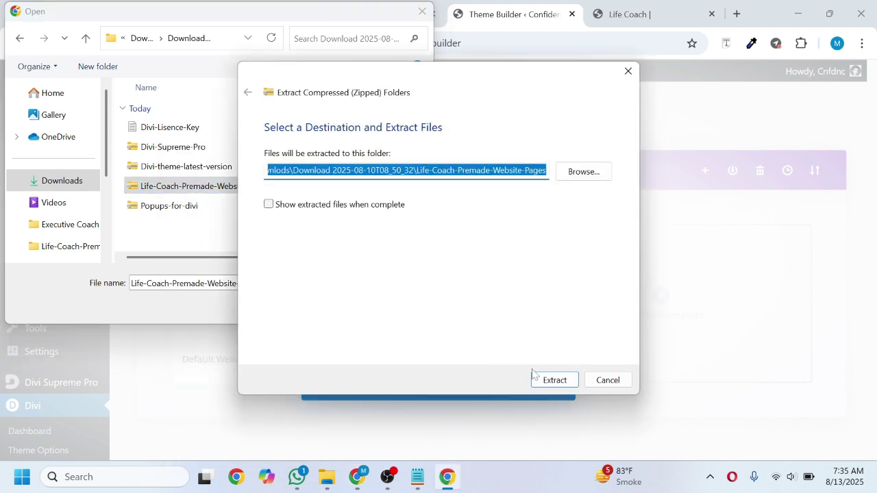
{"action": "left_click", "coordinate": [554, 379]}
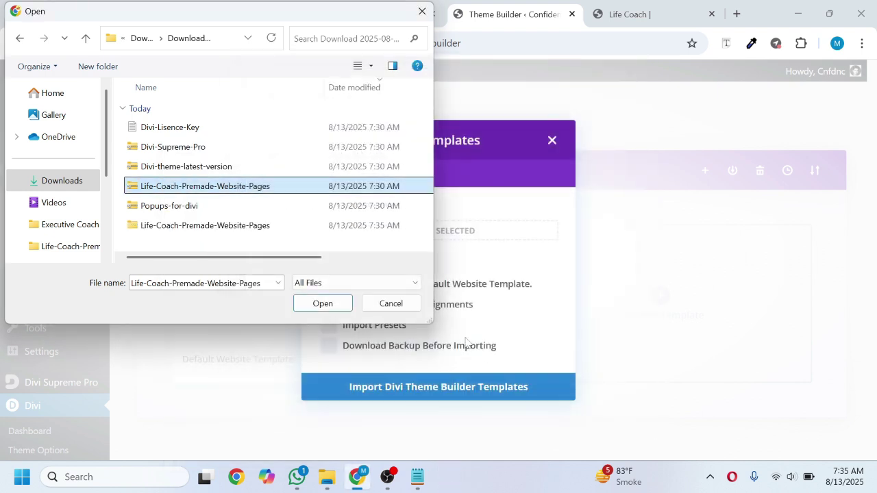
Step: Import Headerfooter-Blog-Post-404Page from the extracted Life-Coach-Premade-Website-Pages folder into the Theme Builder with the default import options and save the changes
{"action": "left_click", "coordinate": [200, 226]}
{"action": "double_click", "coordinate": [200, 226]}
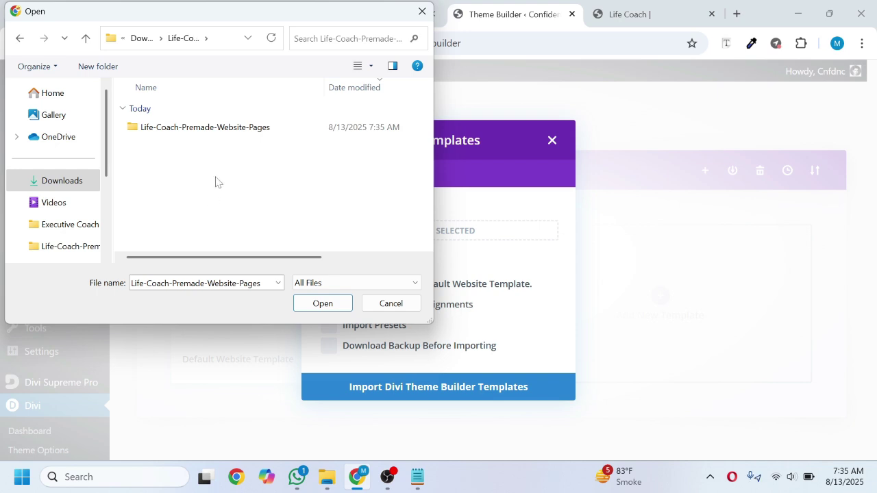
{"action": "left_click", "coordinate": [217, 134]}
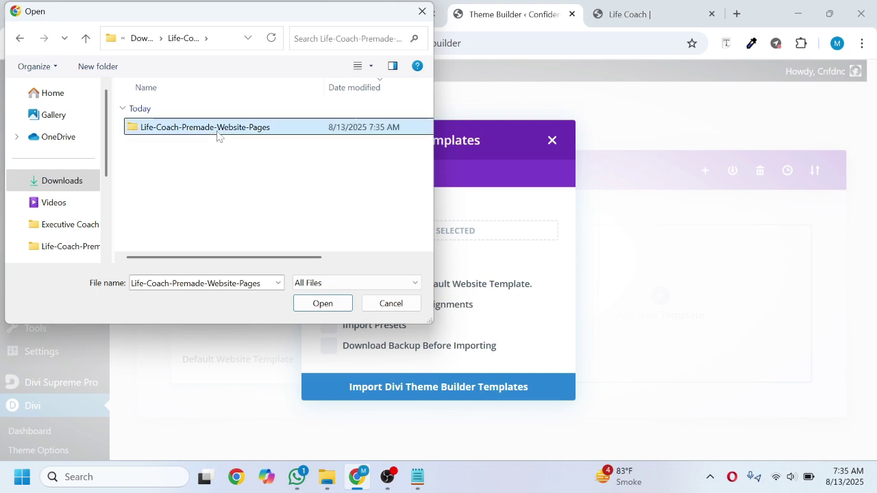
{"action": "double_click", "coordinate": [218, 128]}
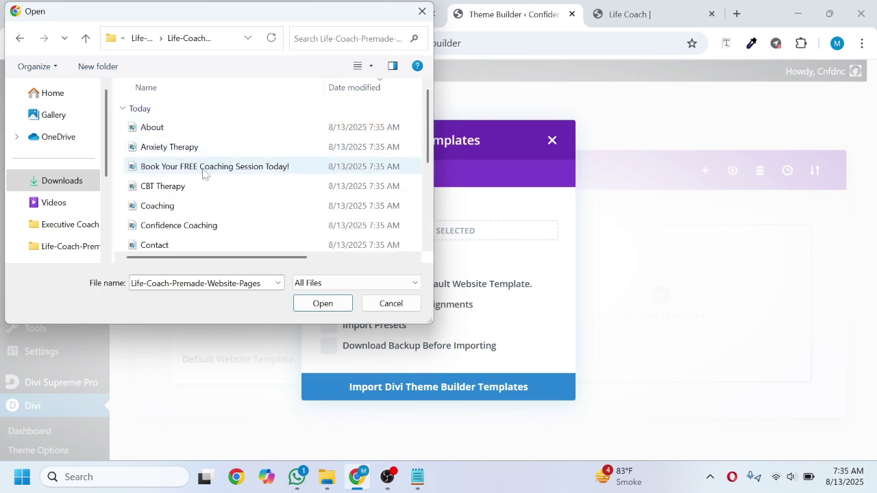
{"action": "scroll", "coordinate": [210, 213], "scroll_direction": "down", "scroll_amount": 2}
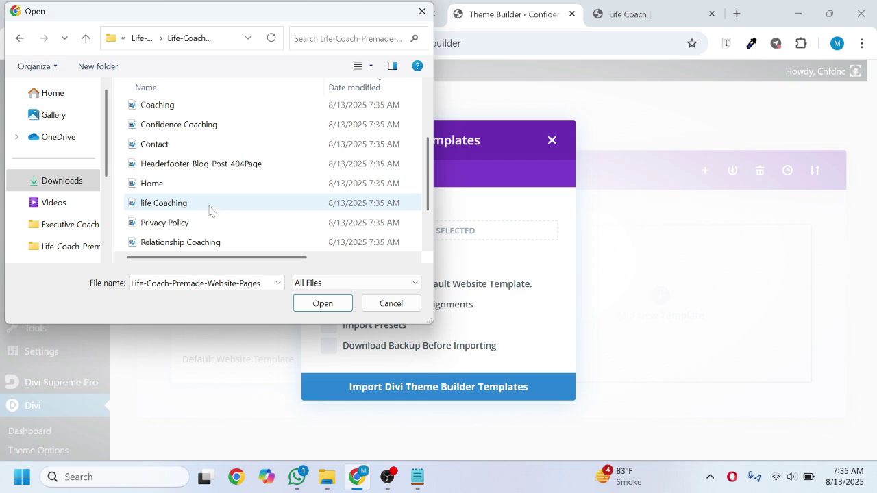
{"action": "left_click", "coordinate": [207, 165]}
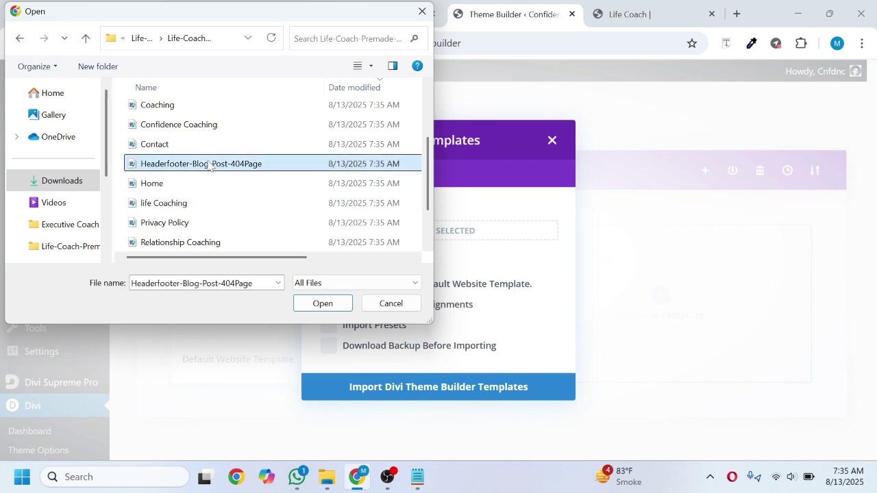
{"action": "left_click", "coordinate": [316, 303]}
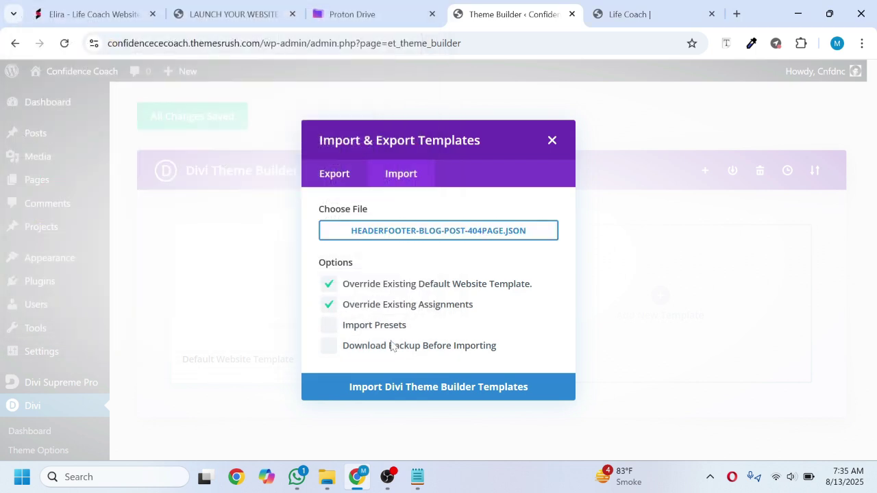
{"action": "left_click", "coordinate": [410, 389]}
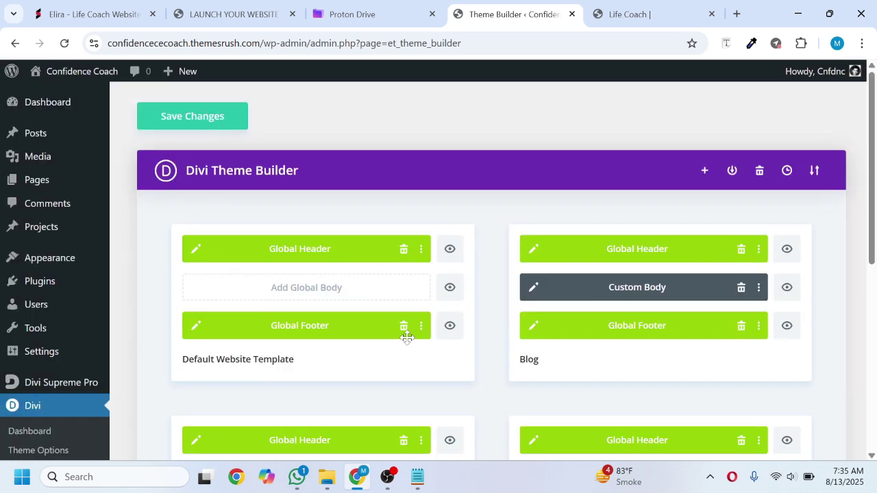
{"action": "left_click", "coordinate": [214, 117]}
{"action": "mouse_move", "coordinate": [49, 234]}
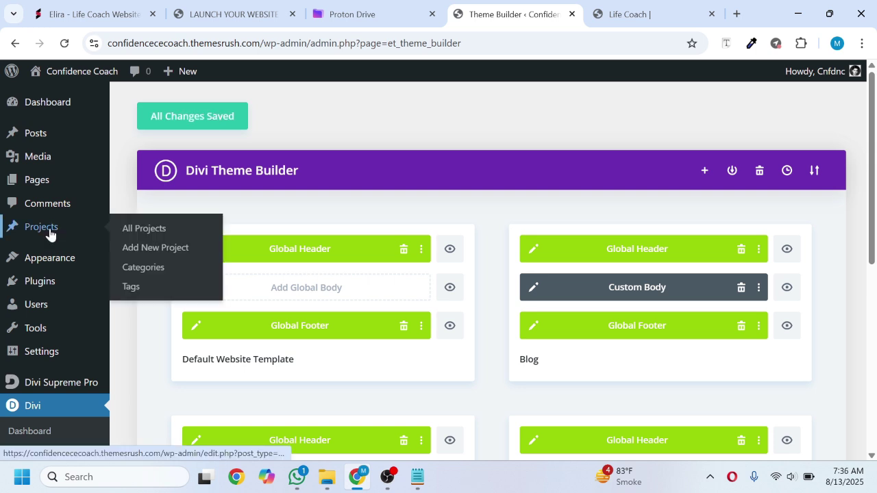
Step: Add a new page titled Home and start building it from scratch with the Divi Builder, without inserting a row
{"action": "left_click", "coordinate": [38, 187]}
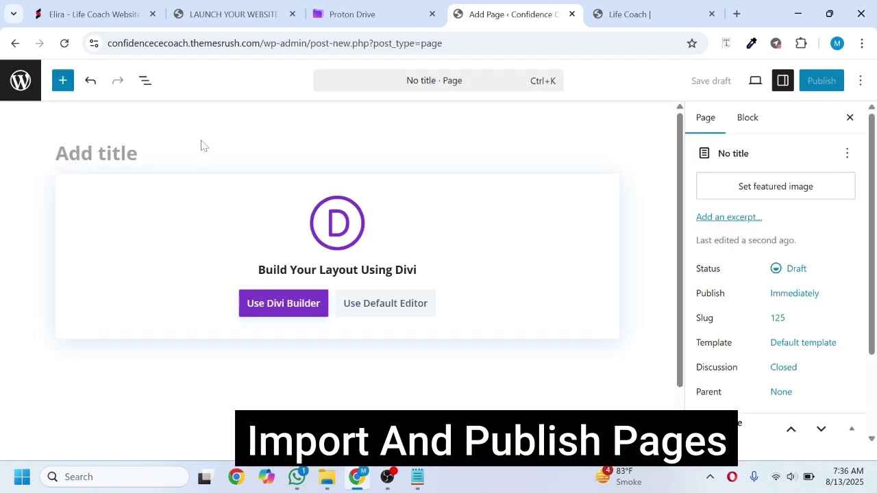
{"action": "type", "text": "Home"}
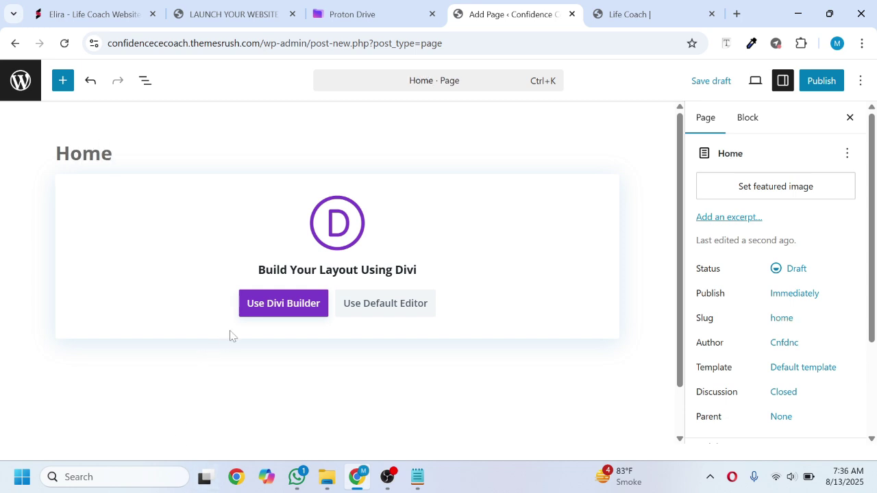
{"action": "left_click", "coordinate": [283, 305]}
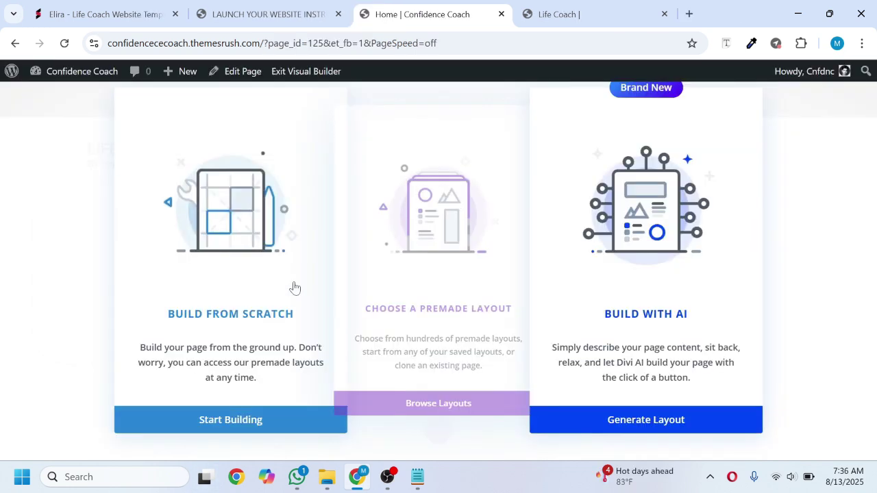
{"action": "left_click", "coordinate": [239, 420]}
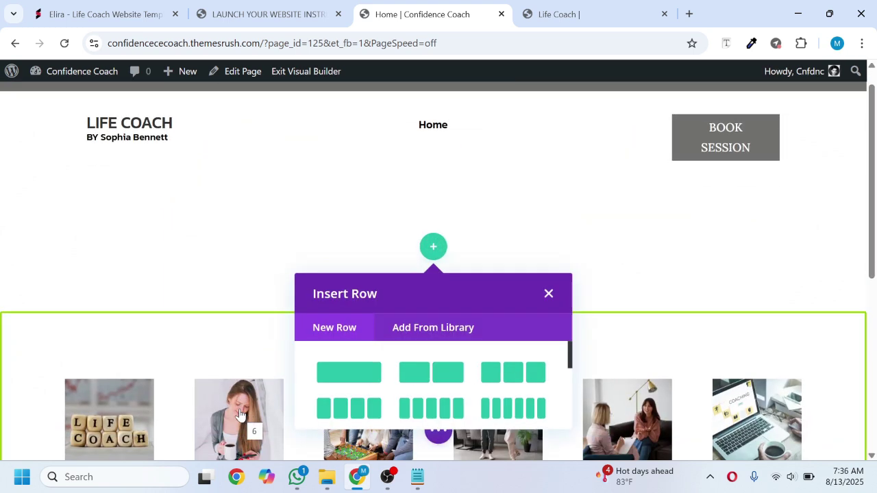
{"action": "left_click", "coordinate": [544, 258]}
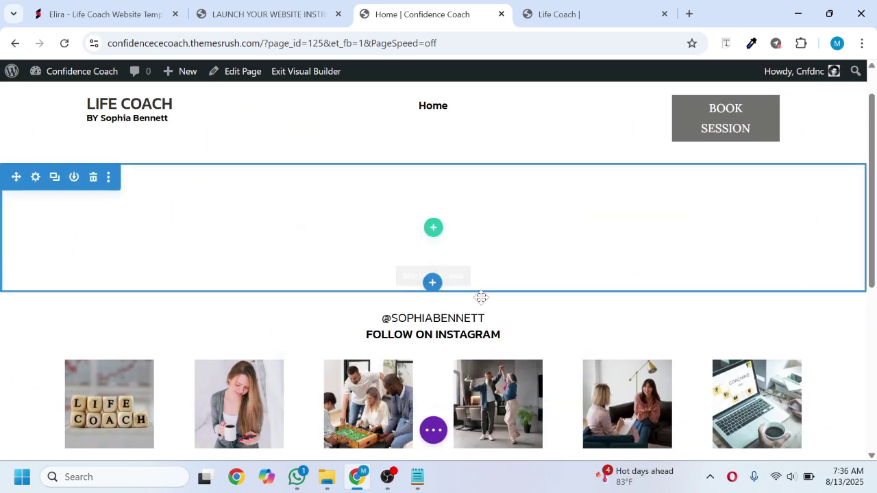
Step: Import the Home JSON layout from the extracted premade pages folder into the Home page, replacing existing content
{"action": "left_click", "coordinate": [435, 430]}
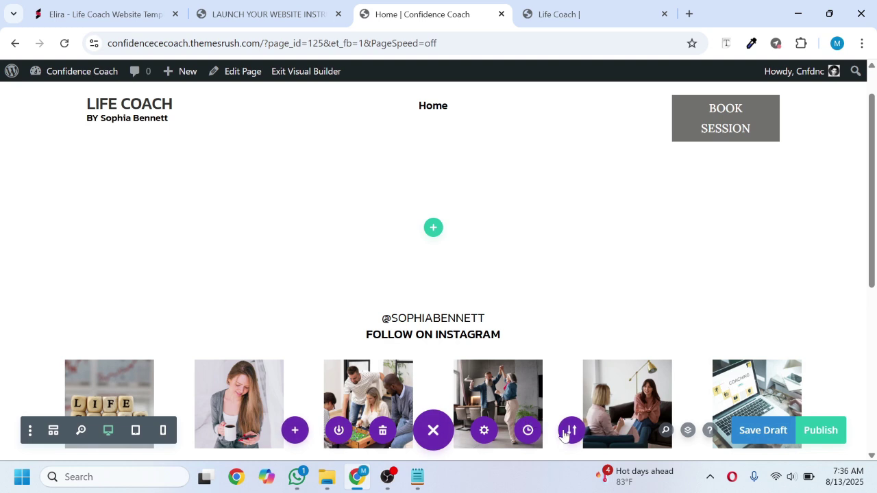
{"action": "left_click", "coordinate": [571, 430]}
{"action": "left_click", "coordinate": [532, 252]}
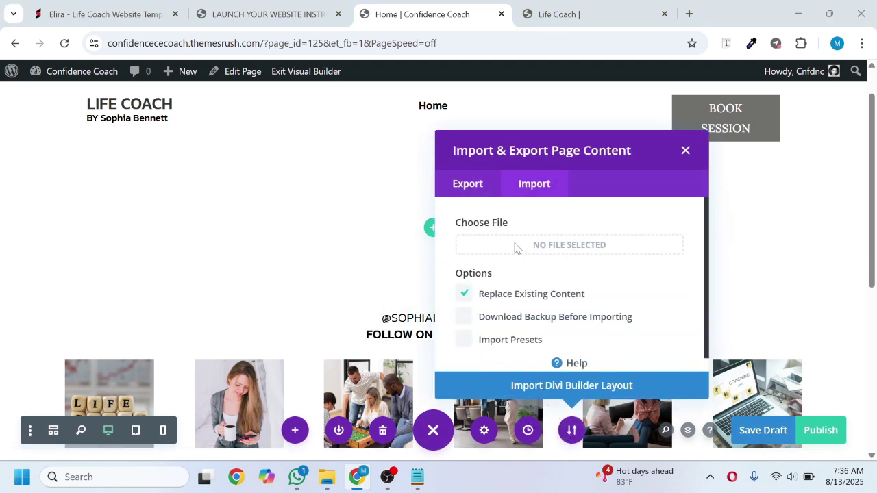
{"action": "left_click", "coordinate": [516, 246]}
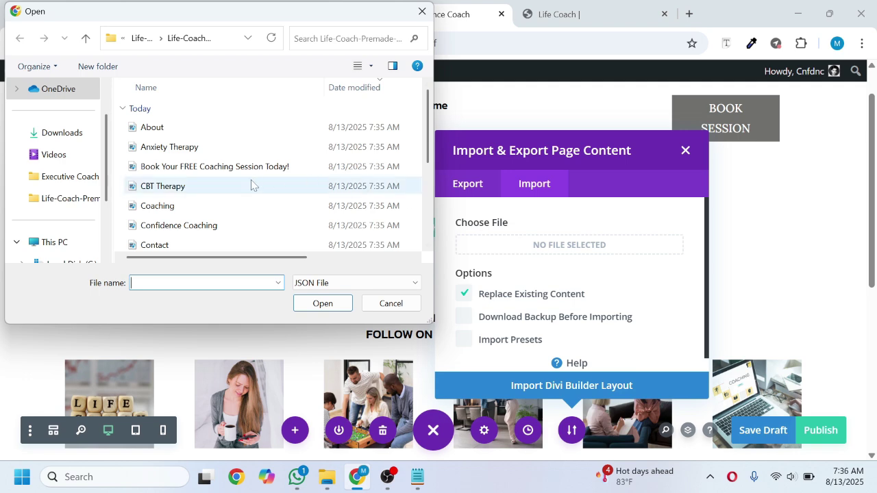
{"action": "scroll", "coordinate": [190, 221], "scroll_direction": "down", "scroll_amount": 2}
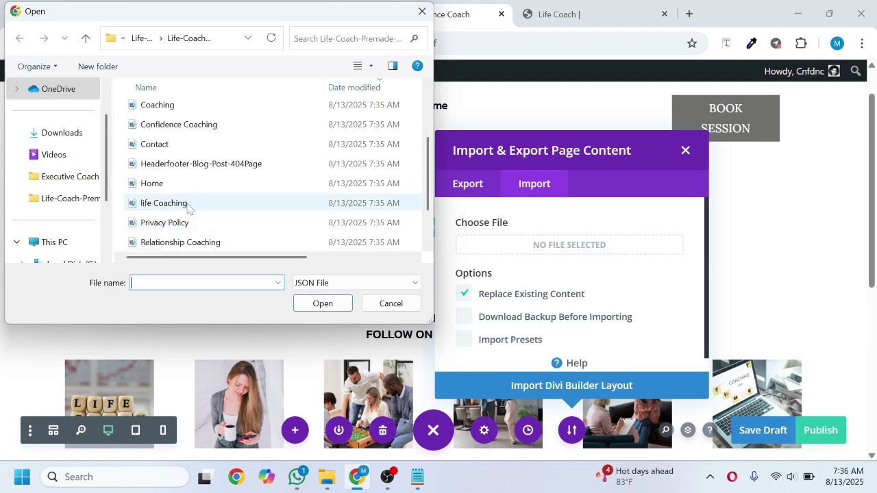
{"action": "left_click", "coordinate": [182, 184]}
{"action": "left_click", "coordinate": [324, 303]}
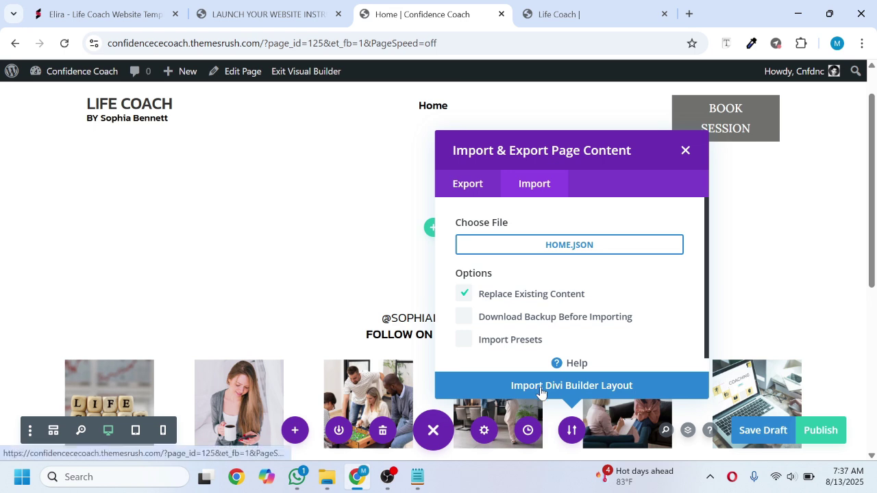
{"action": "left_click", "coordinate": [540, 385]}
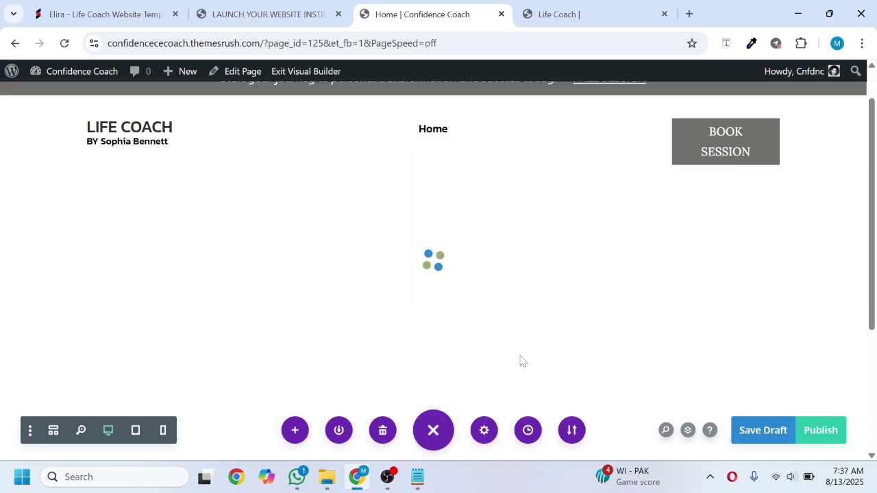
Step: Look through the imported Home page layout and publish the page
{"action": "scroll", "coordinate": [521, 345], "scroll_direction": "down", "scroll_amount": 5}
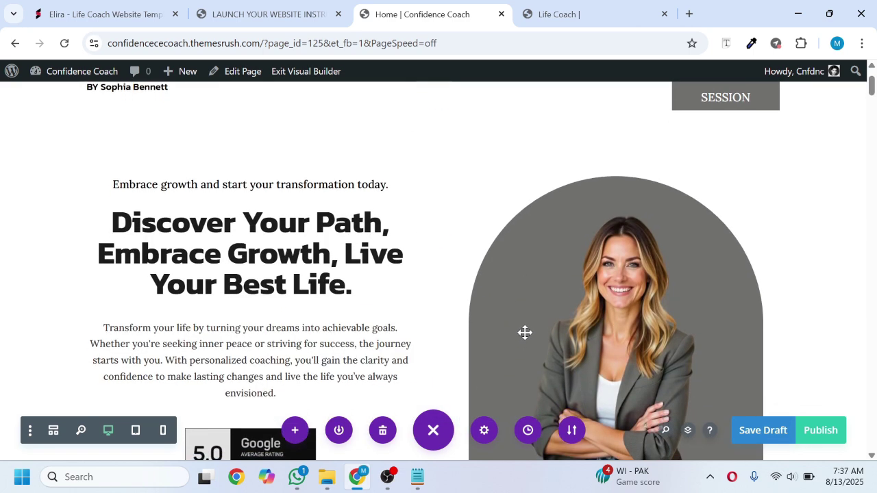
{"action": "scroll", "coordinate": [521, 329], "scroll_direction": "down", "scroll_amount": 15}
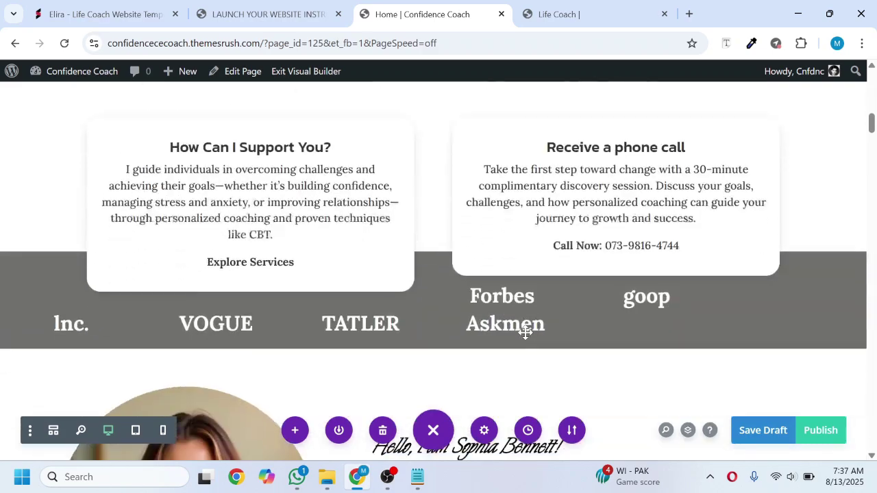
{"action": "scroll", "coordinate": [527, 336], "scroll_direction": "down", "scroll_amount": 15}
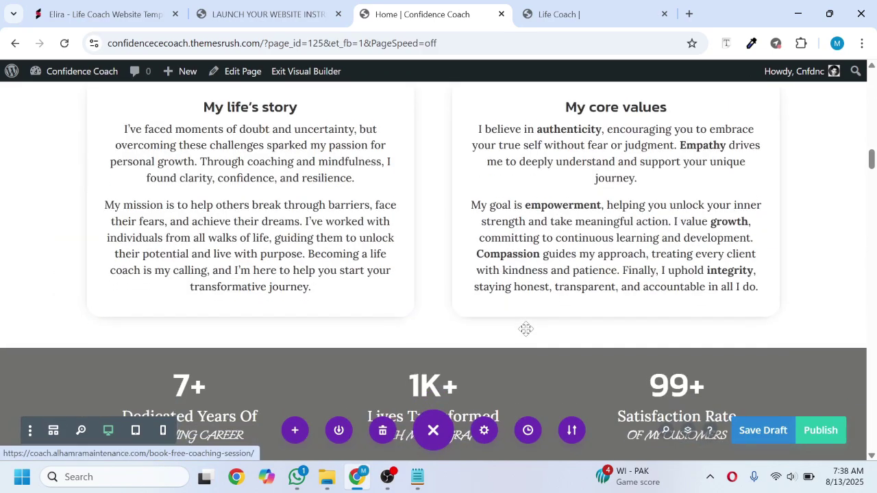
{"action": "scroll", "coordinate": [520, 274], "scroll_direction": "down", "scroll_amount": 1}
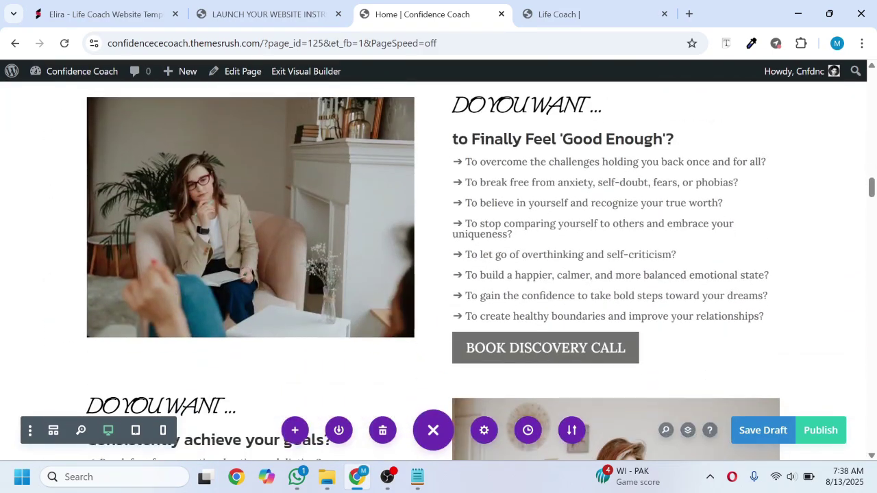
{"action": "left_click", "coordinate": [812, 432]}
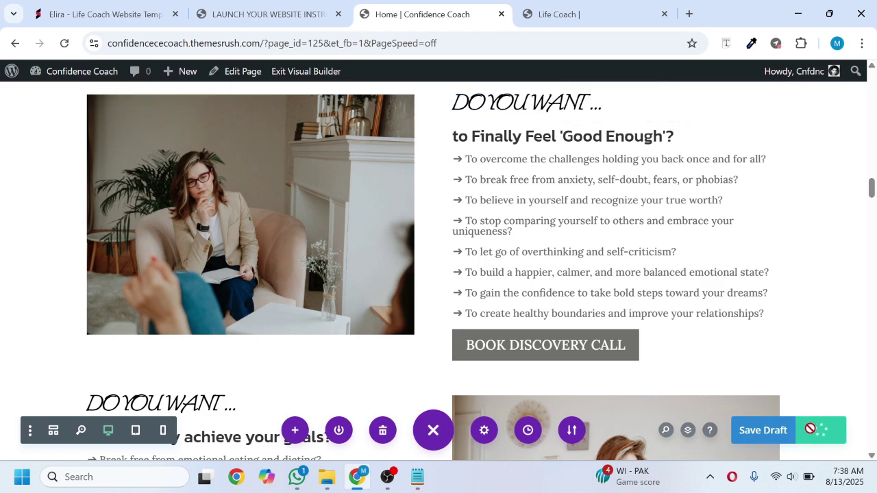
{"action": "scroll", "coordinate": [737, 371], "scroll_direction": "up", "scroll_amount": 6}
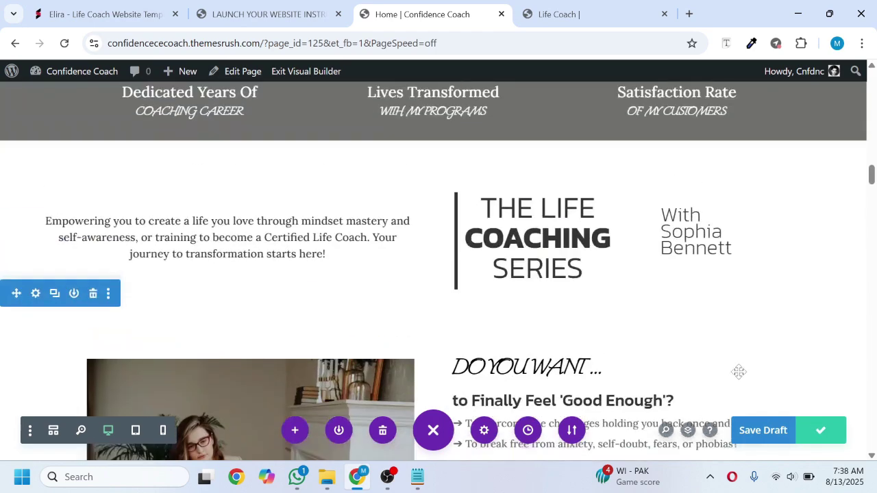
{"action": "scroll", "coordinate": [738, 371], "scroll_direction": "up", "scroll_amount": 12}
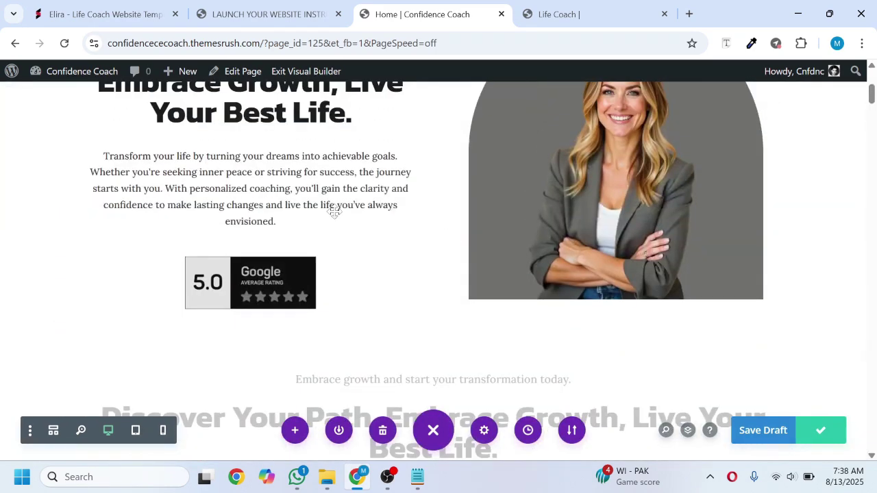
Step: Add another page titled About and start building it from scratch with the Divi Builder, without inserting a row
{"action": "mouse_move", "coordinate": [190, 80]}
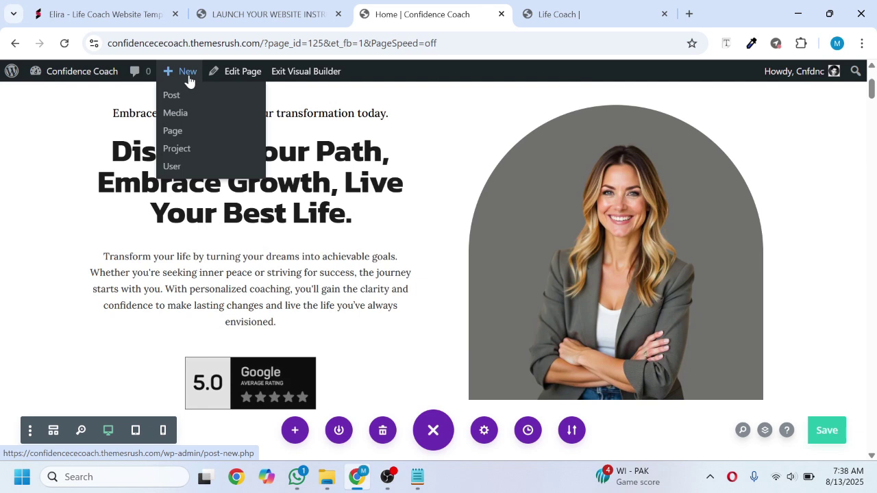
{"action": "left_click", "coordinate": [173, 131]}
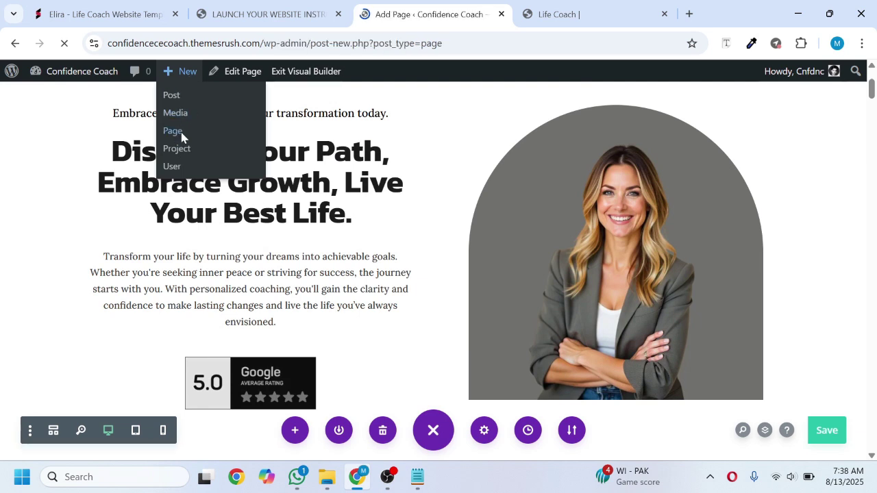
{"action": "type", "text": "About"}
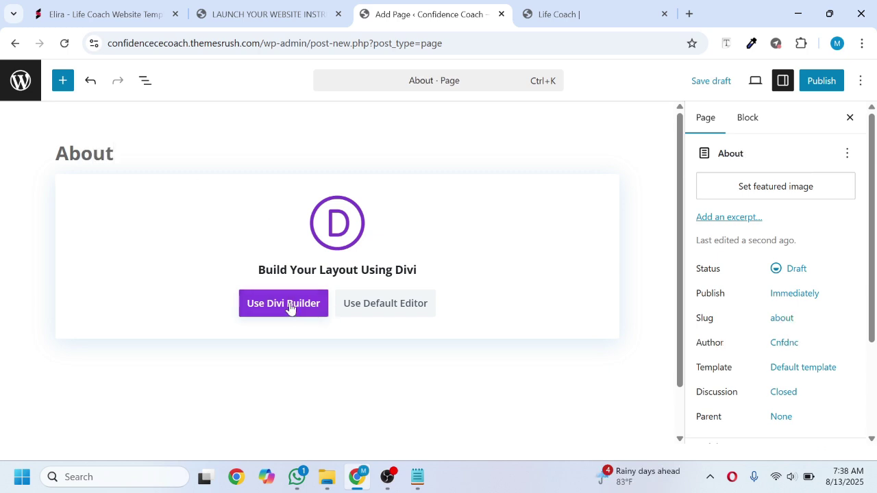
{"action": "left_click", "coordinate": [290, 308]}
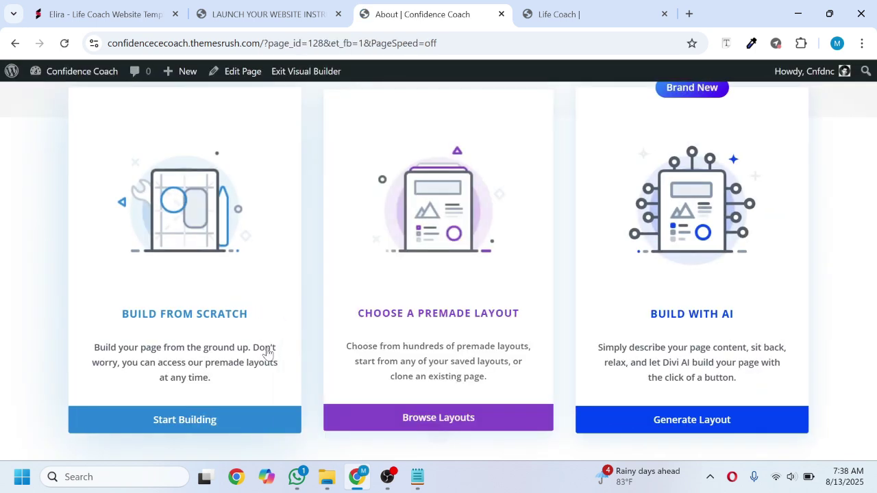
{"action": "left_click", "coordinate": [257, 425]}
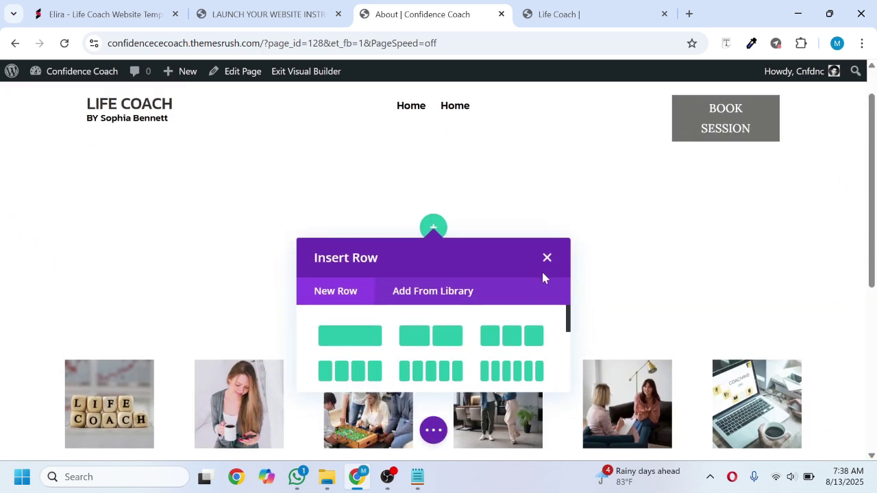
{"action": "left_click", "coordinate": [547, 258]}
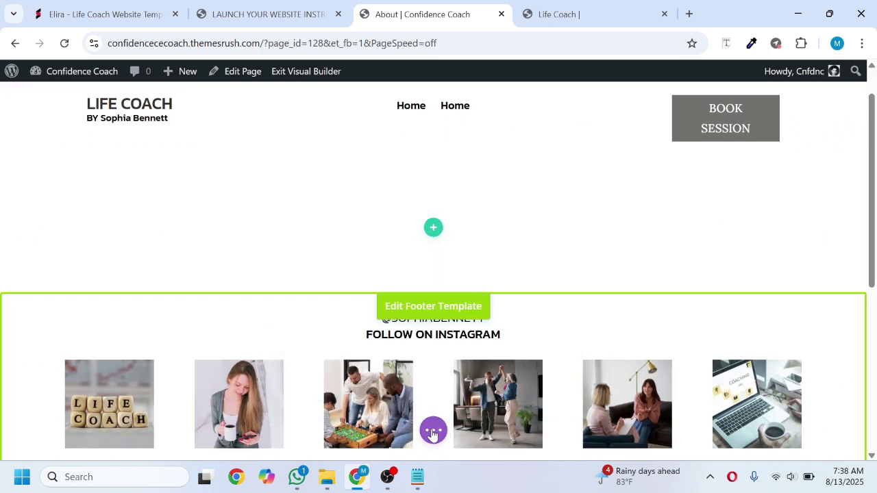
Step: Import the About JSON layout from the premade pages folder into the About page, replacing existing content
{"action": "left_click", "coordinate": [433, 430]}
{"action": "left_click", "coordinate": [571, 431]}
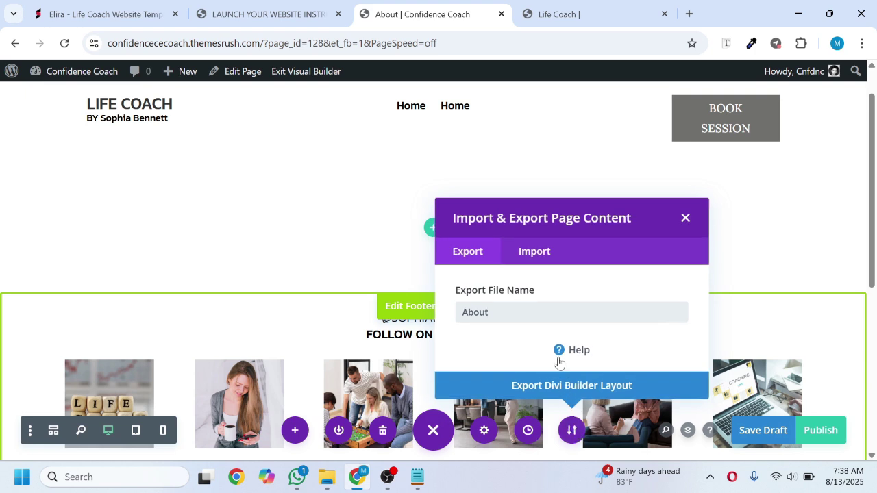
{"action": "left_click", "coordinate": [540, 258]}
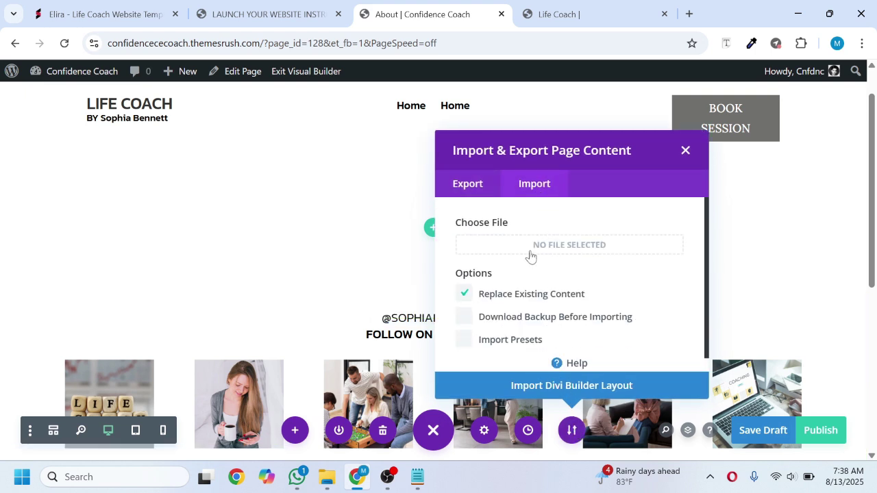
{"action": "left_click", "coordinate": [531, 251]}
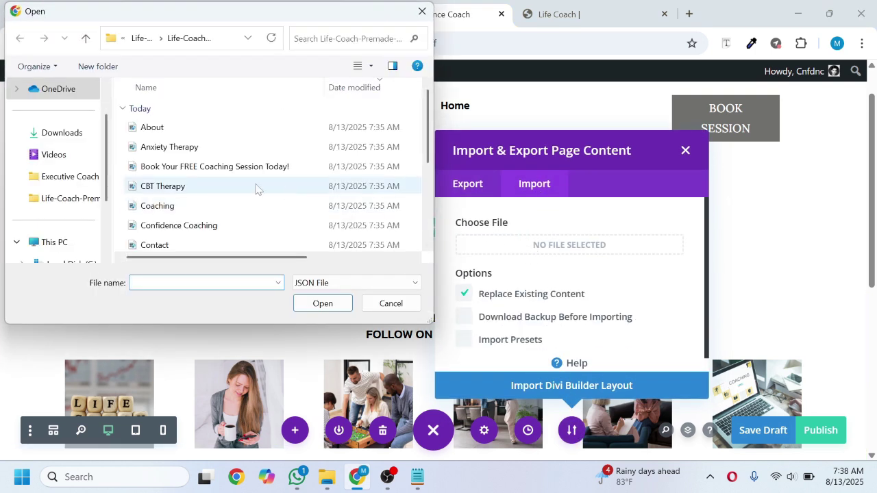
{"action": "left_click", "coordinate": [172, 130]}
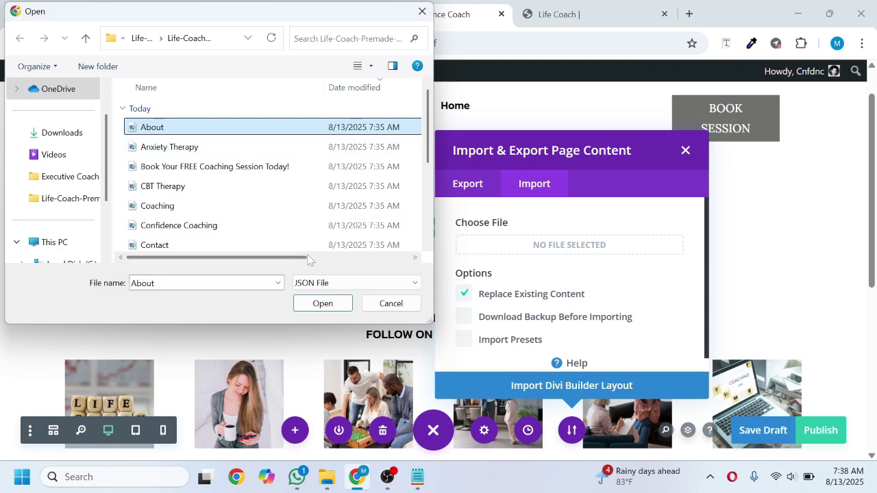
{"action": "left_click", "coordinate": [322, 303]}
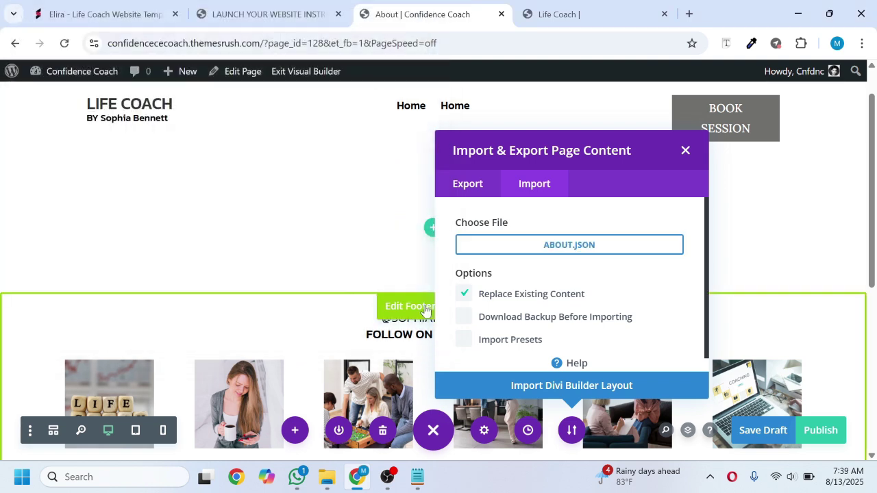
{"action": "left_click", "coordinate": [535, 384]}
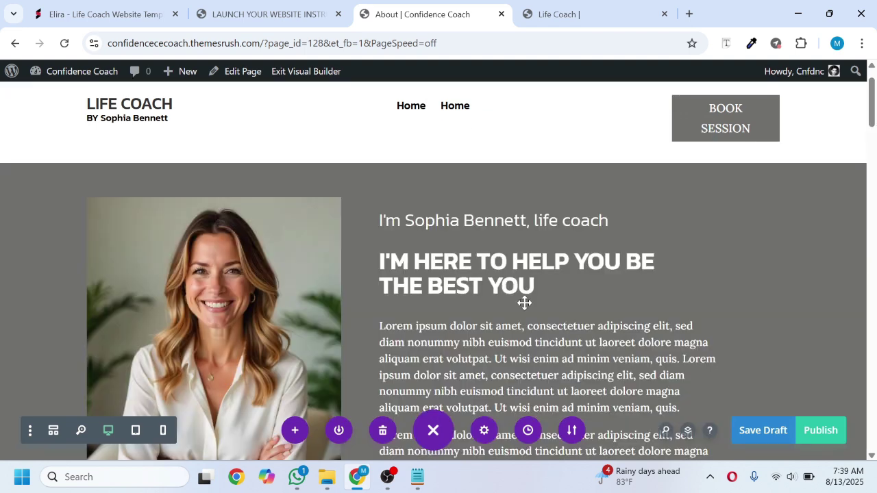
Step: Publish the About page and look over its imported sections
{"action": "scroll", "coordinate": [584, 290], "scroll_direction": "down", "scroll_amount": 15}
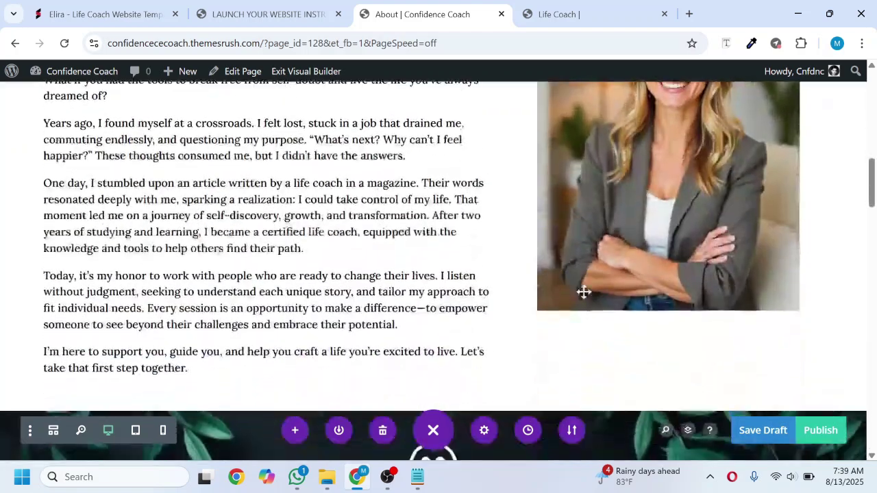
{"action": "scroll", "coordinate": [799, 398], "scroll_direction": "down", "scroll_amount": 7}
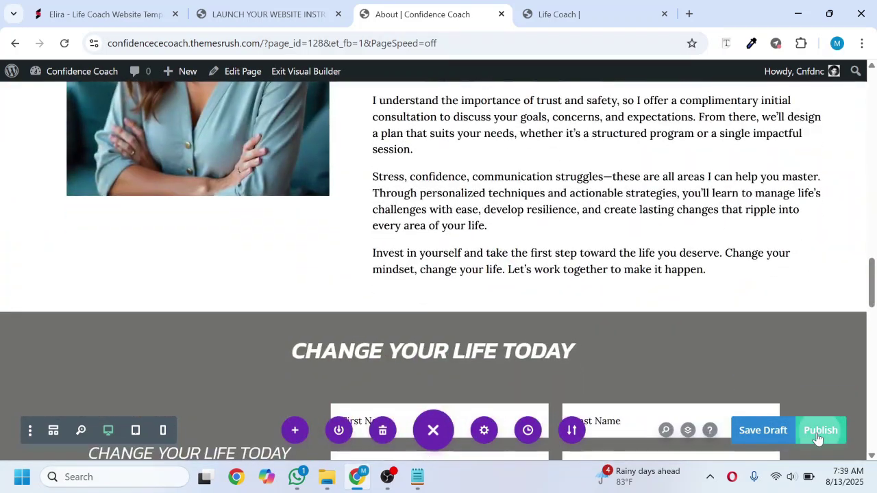
{"action": "left_click", "coordinate": [820, 431]}
{"action": "scroll", "coordinate": [689, 319], "scroll_direction": "down", "scroll_amount": 15}
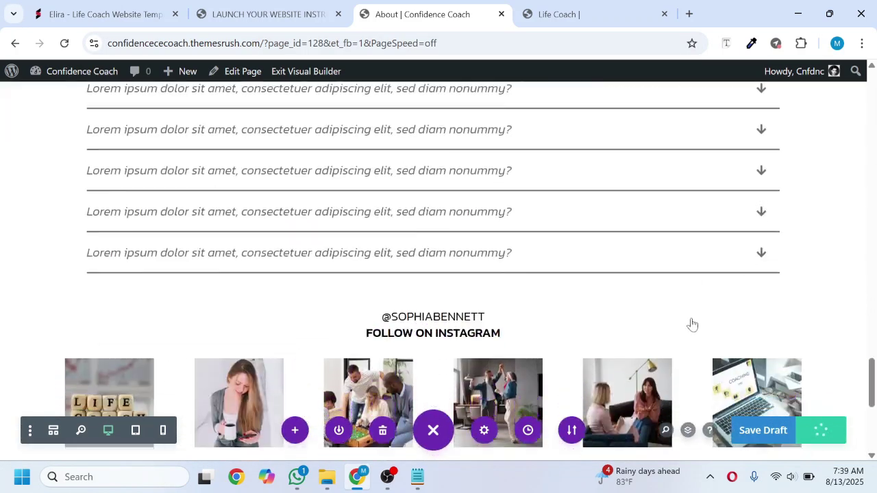
{"action": "scroll", "coordinate": [692, 325], "scroll_direction": "up", "scroll_amount": 12}
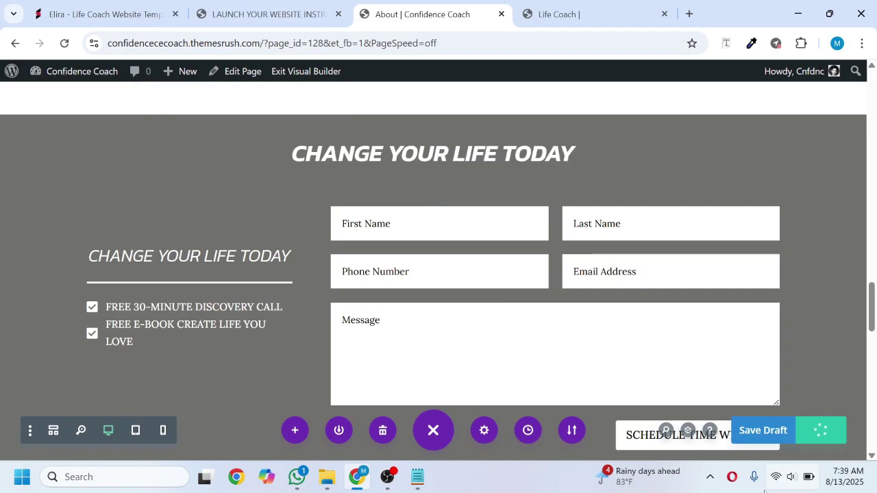
{"action": "scroll", "coordinate": [569, 330], "scroll_direction": "up", "scroll_amount": 15}
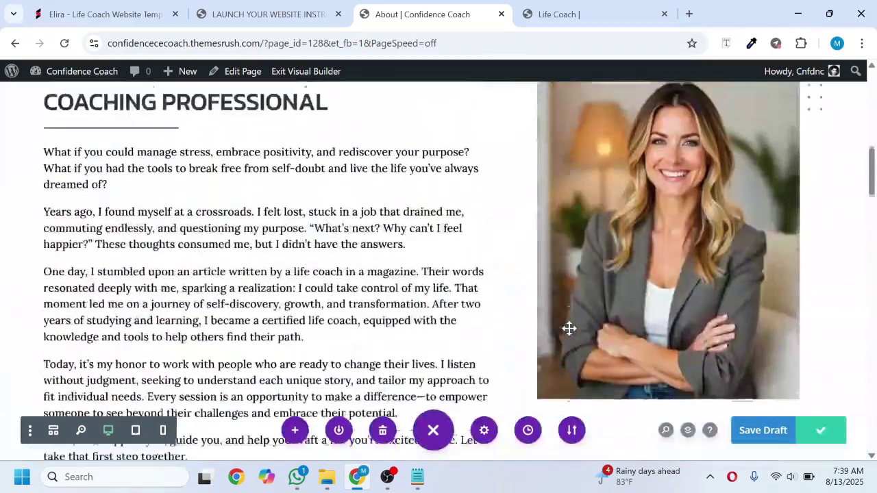
Step: Add a page titled Coaching and start building it from scratch with the Divi Builder, without inserting a row
{"action": "scroll", "coordinate": [569, 330], "scroll_direction": "up", "scroll_amount": 2}
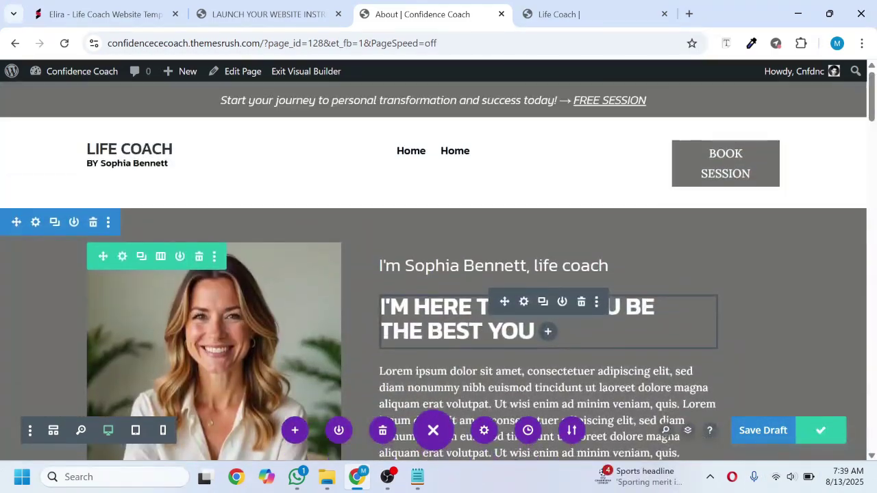
{"action": "left_click", "coordinate": [302, 77]}
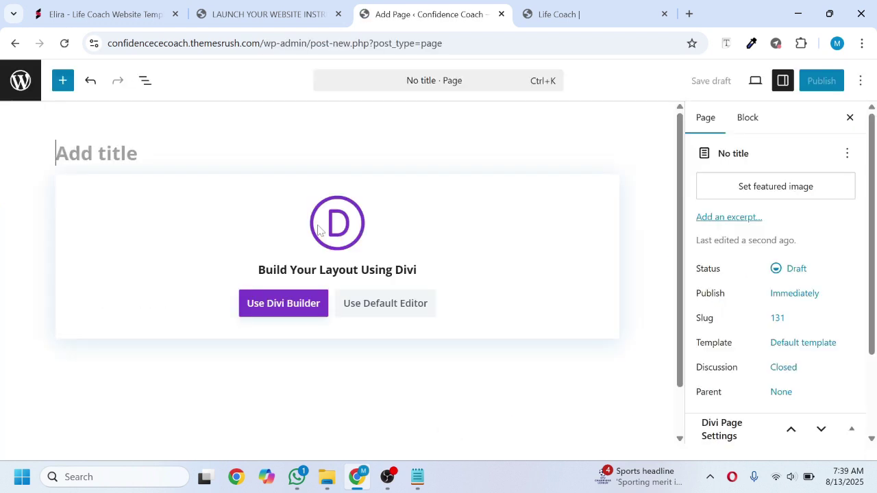
{"action": "type", "text": "Co"}
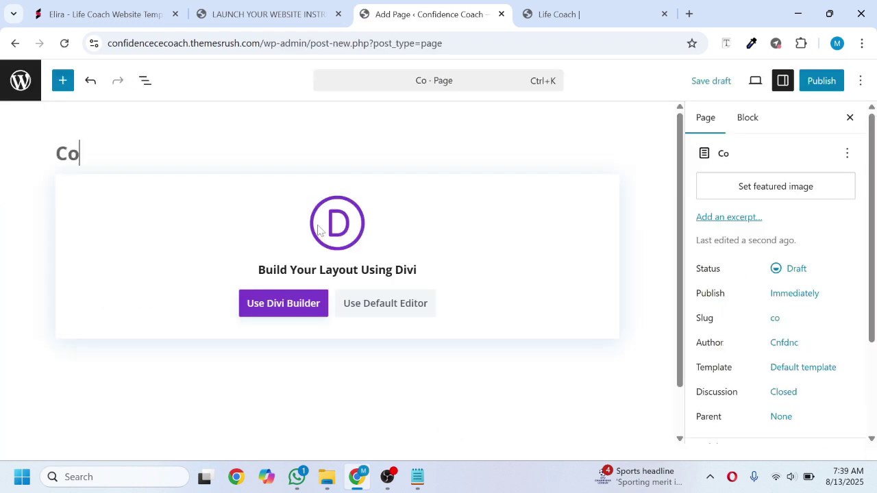
{"action": "type", "text": "aching"}
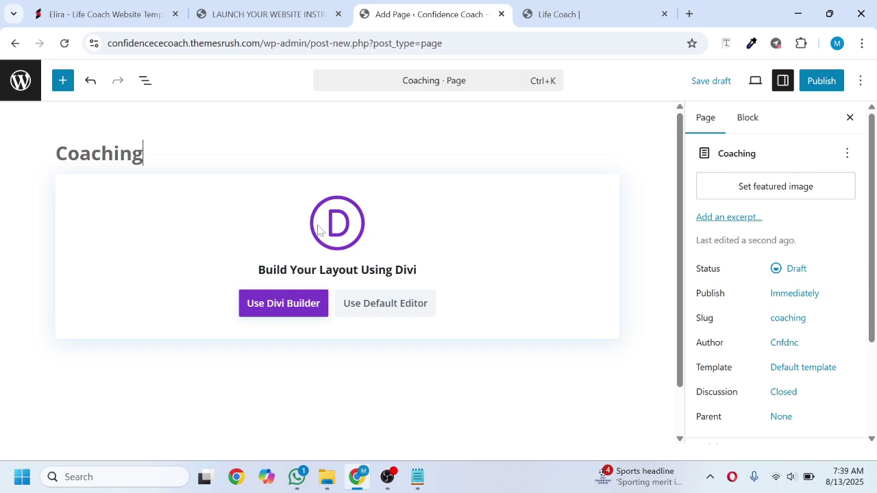
{"action": "left_click", "coordinate": [284, 313]}
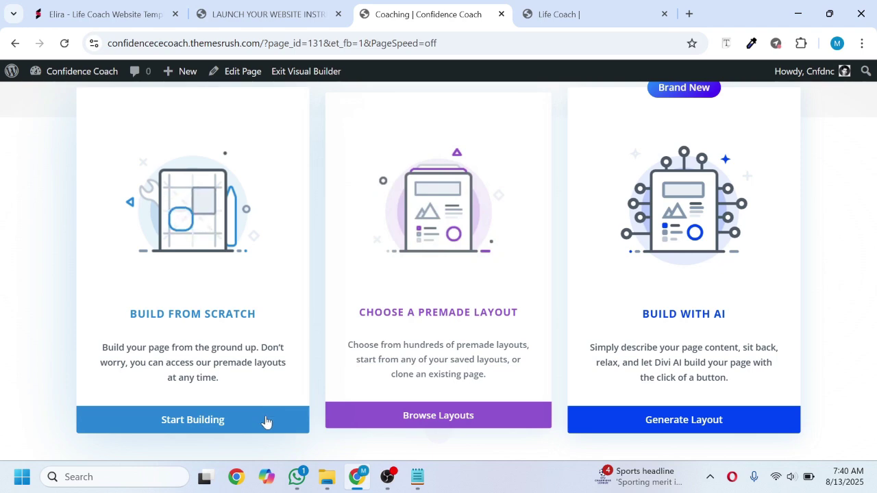
{"action": "left_click", "coordinate": [265, 421]}
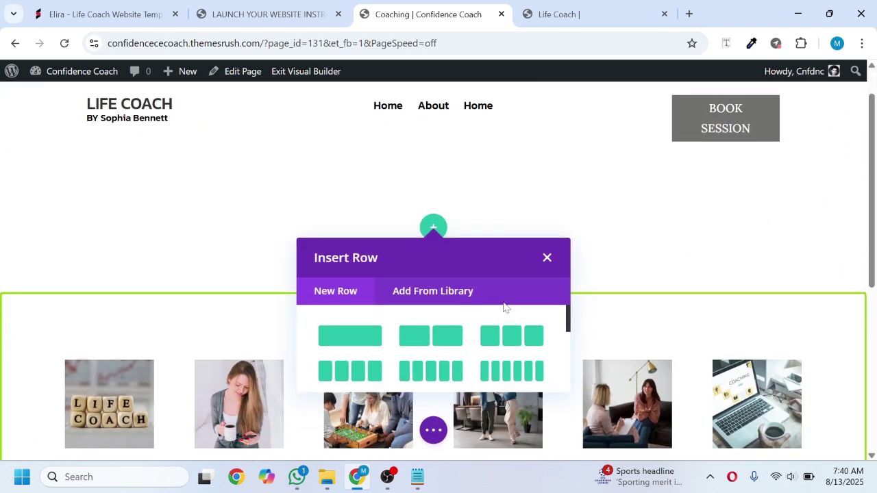
{"action": "left_click", "coordinate": [547, 259]}
Step: Import the Coaching JSON layout from the premade pages folder into the Coaching page, replacing existing content
{"action": "left_click", "coordinate": [433, 430]}
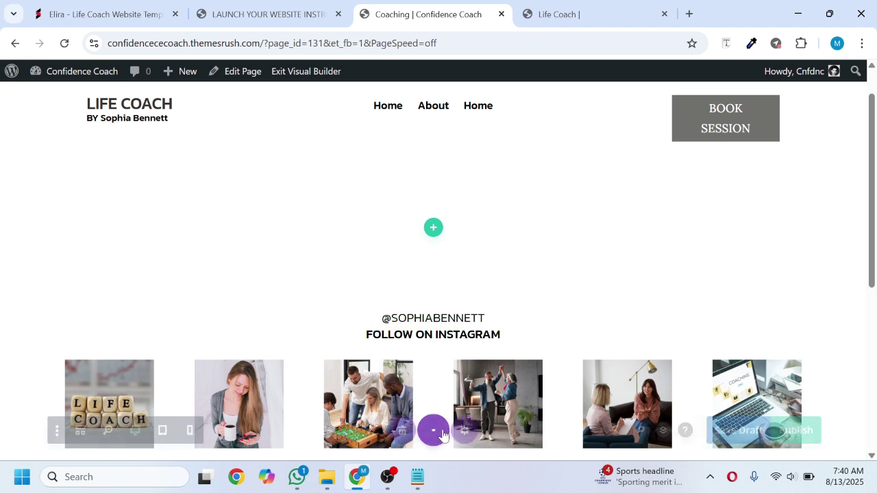
{"action": "left_click", "coordinate": [571, 429]}
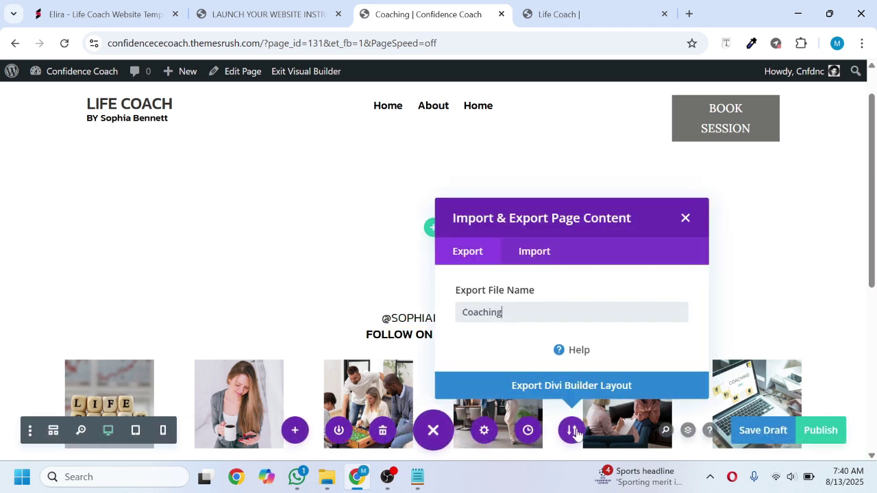
{"action": "left_click", "coordinate": [545, 254]}
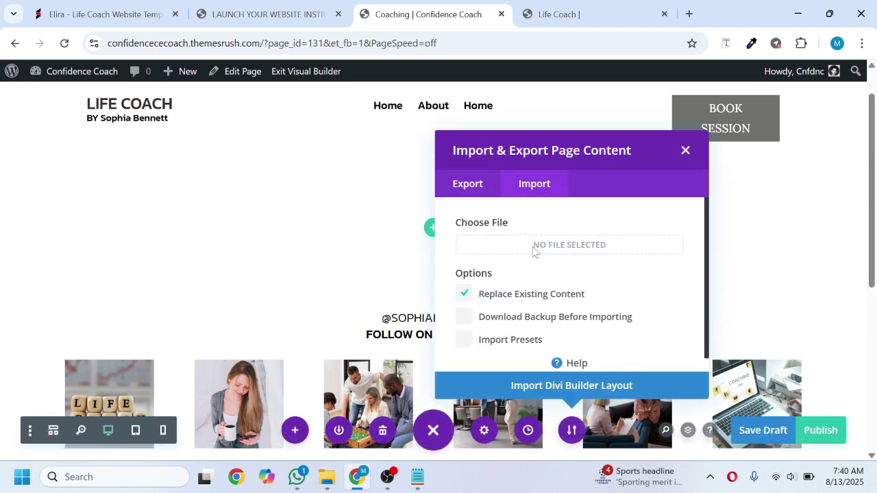
{"action": "left_click", "coordinate": [534, 248]}
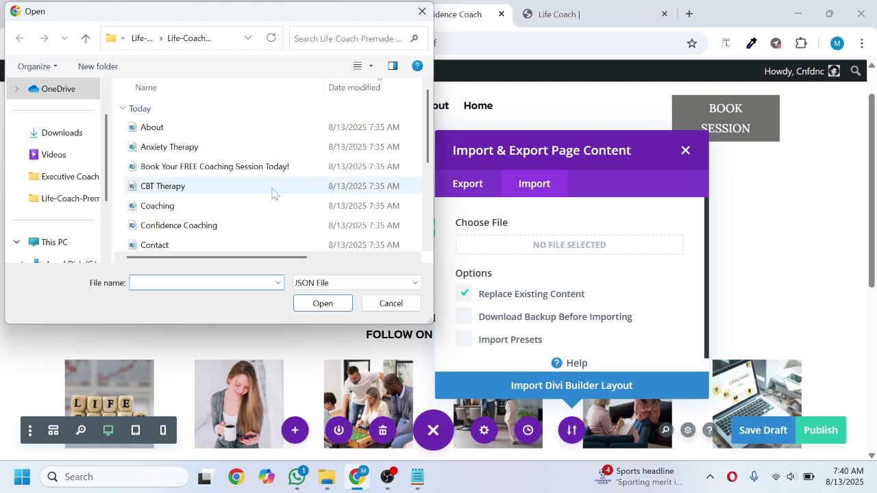
{"action": "left_click", "coordinate": [170, 207]}
{"action": "left_click", "coordinate": [323, 303]}
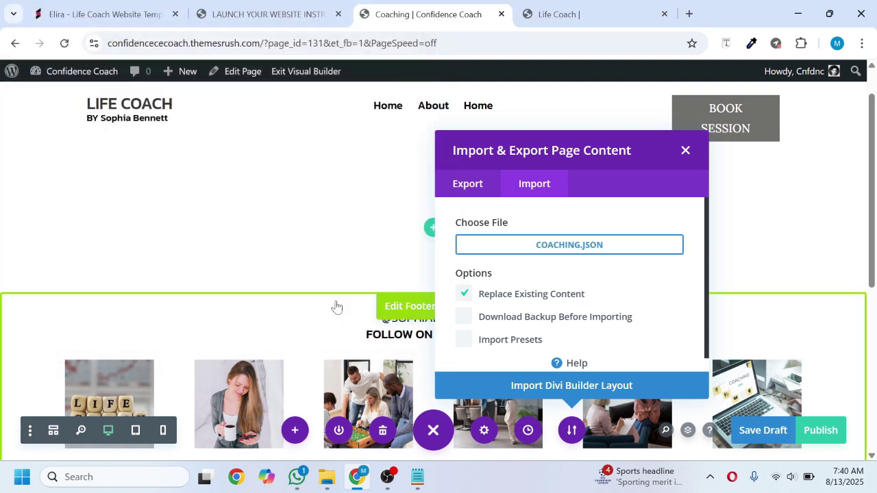
{"action": "left_click", "coordinate": [490, 385]}
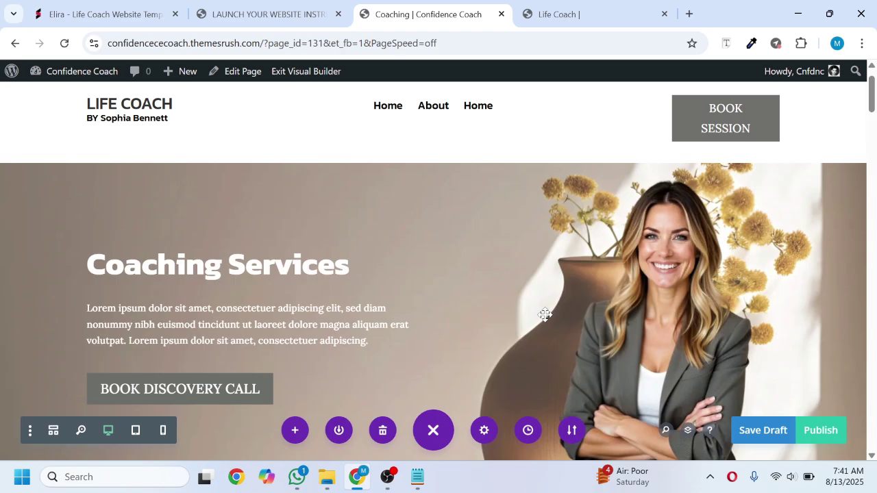
Step: Publish the Coaching page, look over its imported sections and leave the visual builder
{"action": "scroll", "coordinate": [546, 313], "scroll_direction": "down", "scroll_amount": 3}
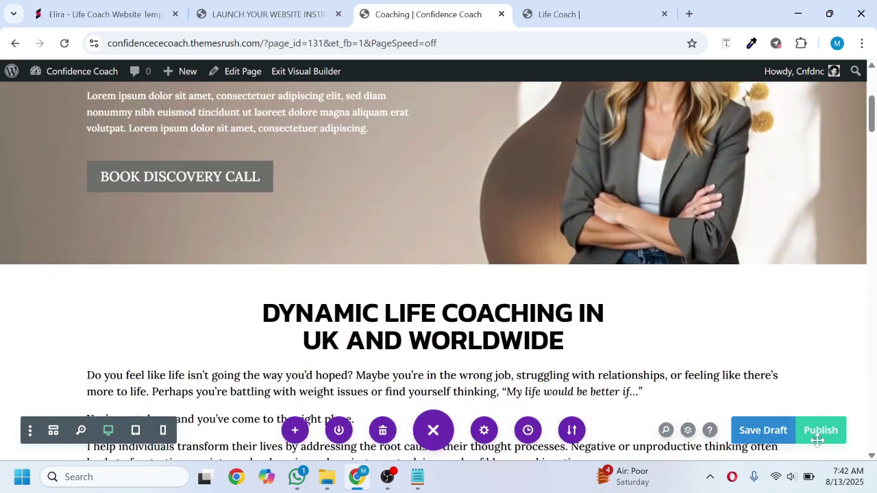
{"action": "left_click", "coordinate": [817, 440]}
{"action": "scroll", "coordinate": [681, 309], "scroll_direction": "down", "scroll_amount": 1}
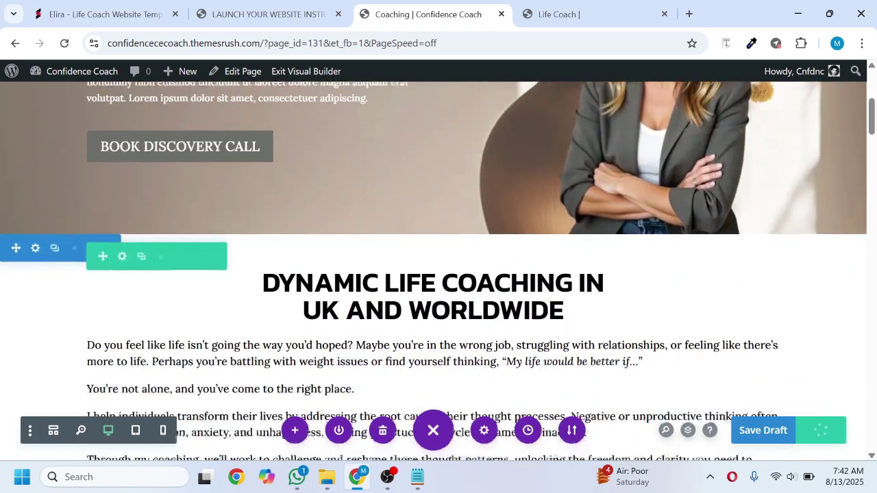
{"action": "scroll", "coordinate": [583, 294], "scroll_direction": "down", "scroll_amount": 10}
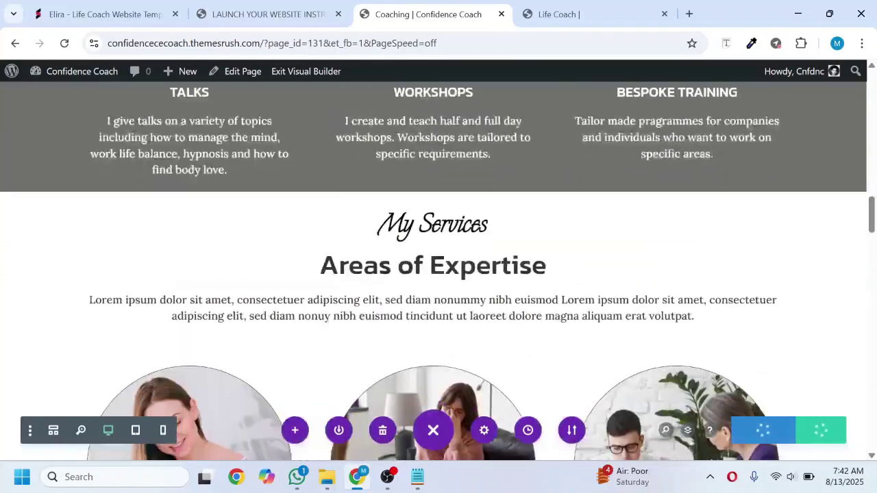
{"action": "scroll", "coordinate": [584, 292], "scroll_direction": "down", "scroll_amount": 8}
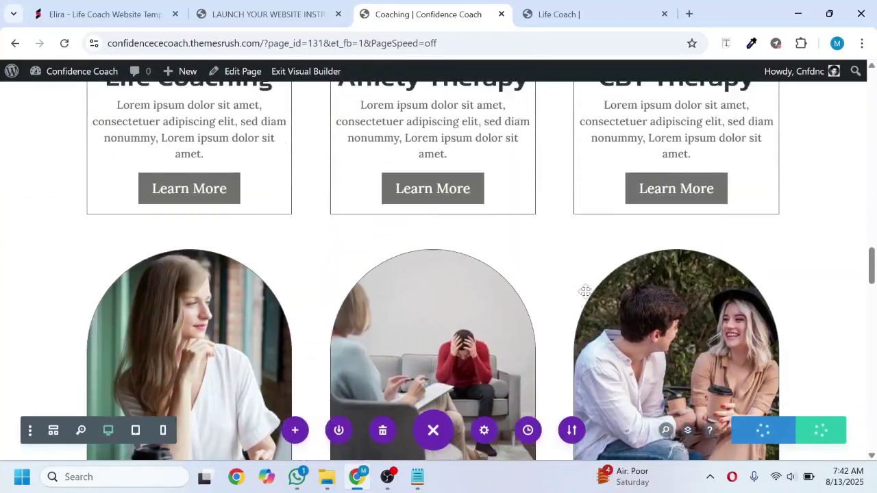
{"action": "scroll", "coordinate": [585, 291], "scroll_direction": "down", "scroll_amount": 3}
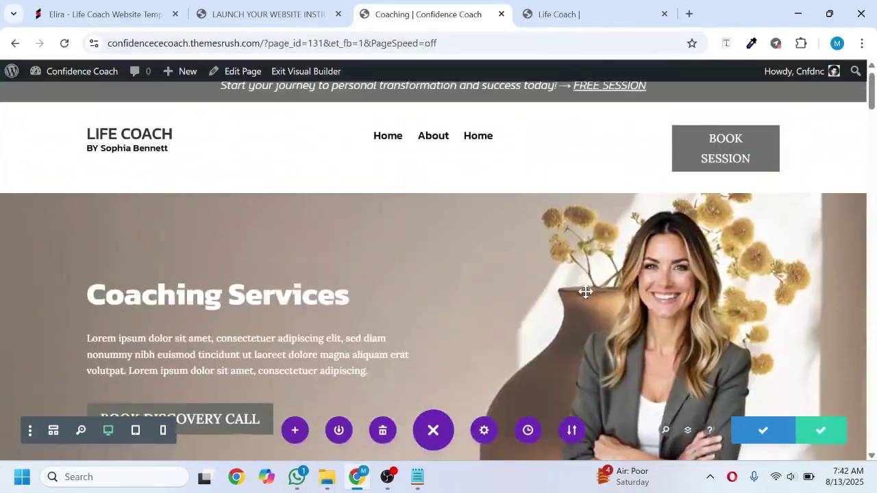
{"action": "left_click", "coordinate": [278, 71]}
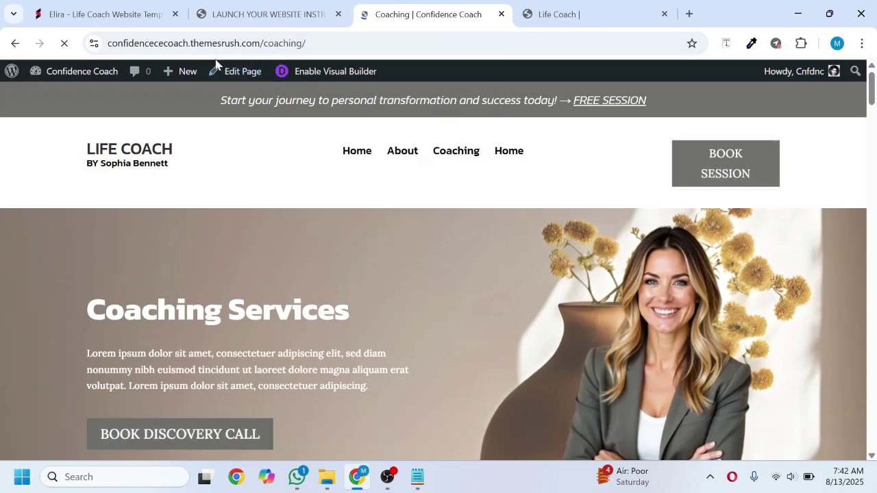
Step: Add another new page to the site and title it Blog
{"action": "mouse_move", "coordinate": [187, 71]}
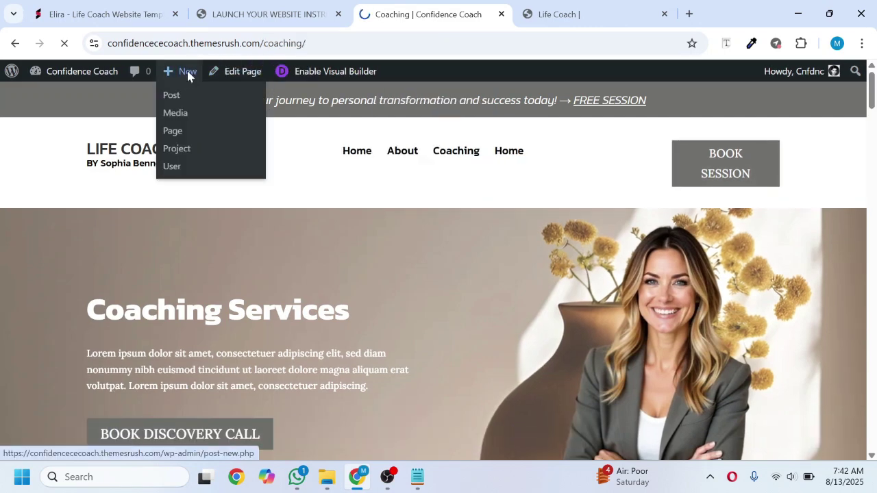
{"action": "left_click", "coordinate": [188, 75]}
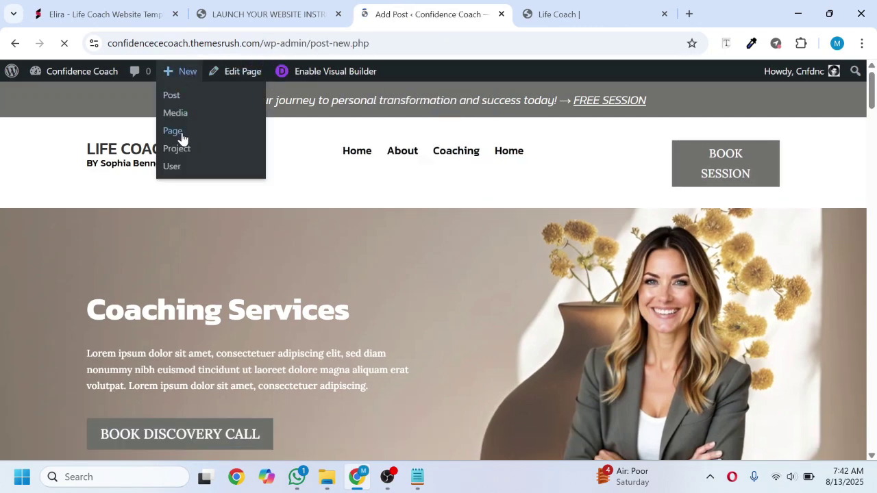
{"action": "key", "text": "alt+Left"}
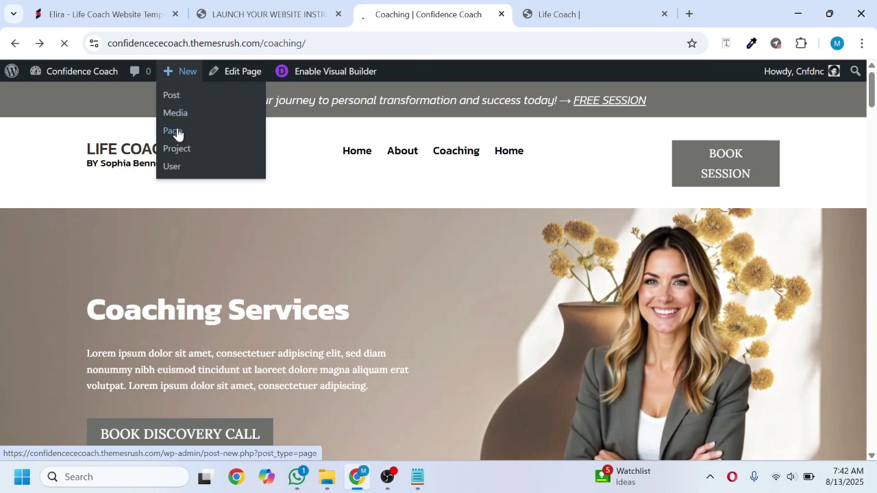
{"action": "left_click", "coordinate": [176, 133]}
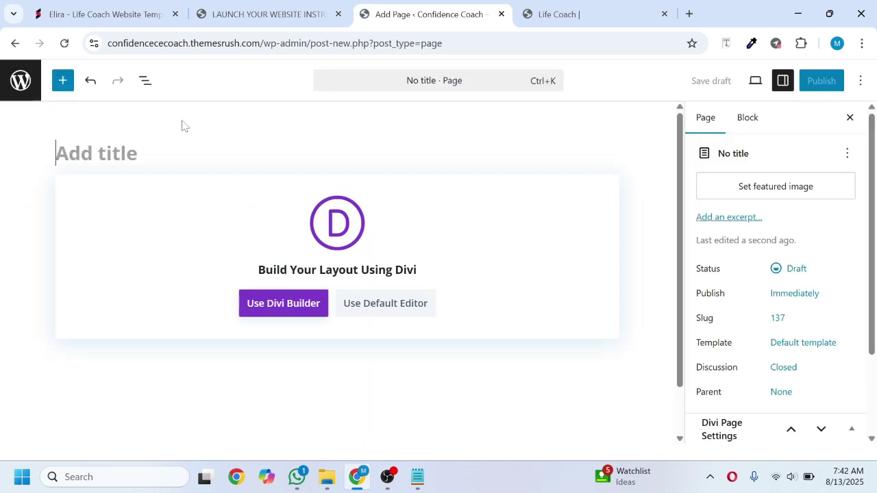
{"action": "type", "text": "Blog"}
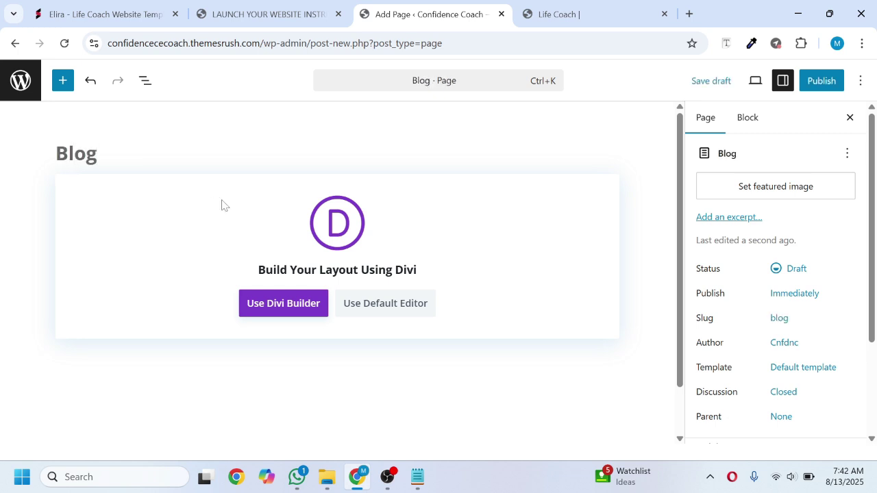
Step: Start the Blog page from scratch in the Divi Builder and publish it empty, without inserting a row
{"action": "left_click", "coordinate": [275, 312]}
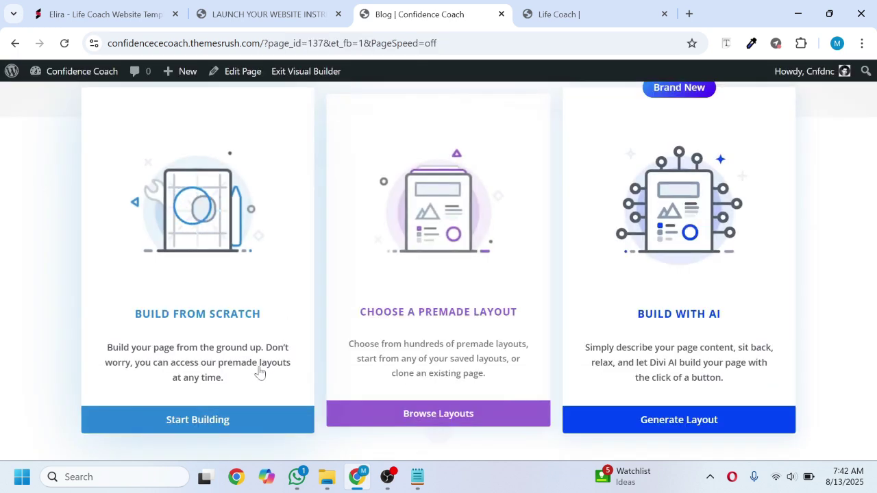
{"action": "left_click", "coordinate": [302, 416]}
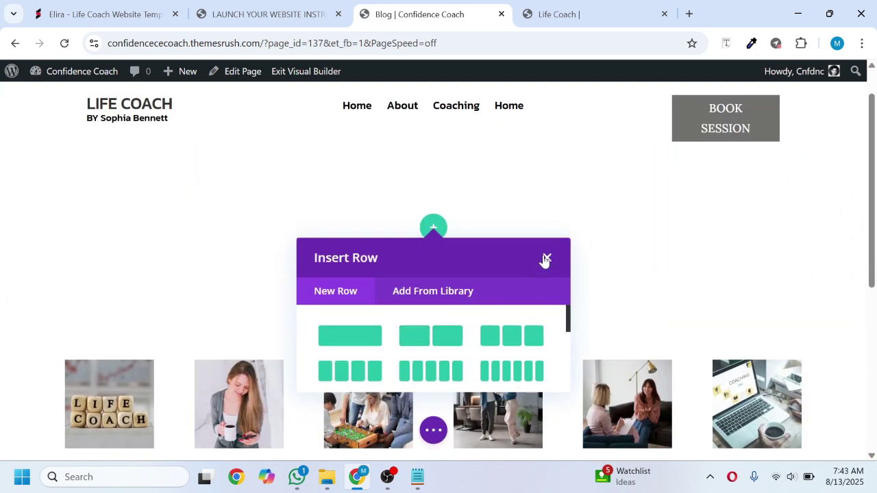
{"action": "left_click", "coordinate": [546, 260]}
{"action": "left_click", "coordinate": [433, 430]}
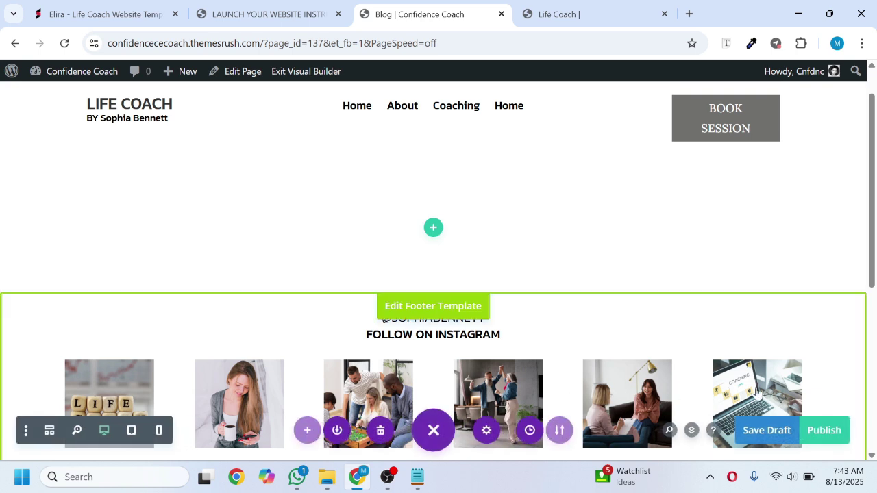
{"action": "left_click", "coordinate": [822, 430]}
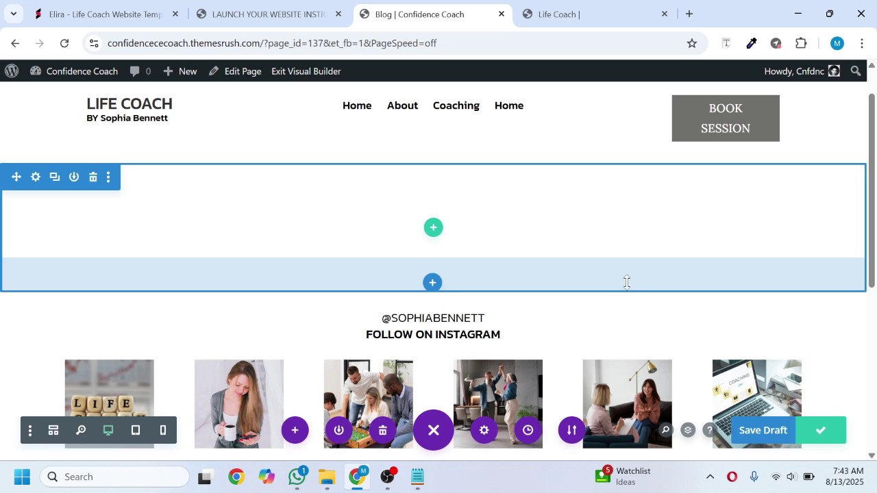
Step: Add a page titled Contact and start building it from scratch with the Divi Builder, without inserting a row
{"action": "mouse_move", "coordinate": [185, 74]}
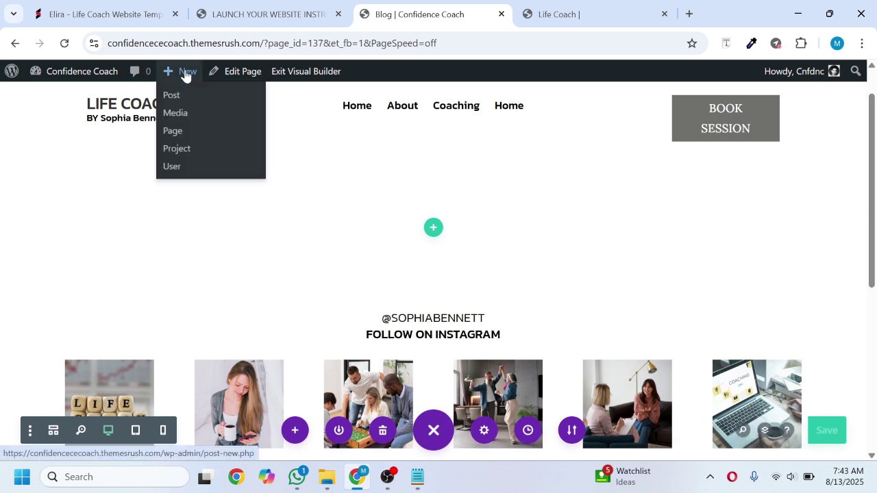
{"action": "left_click", "coordinate": [181, 134]}
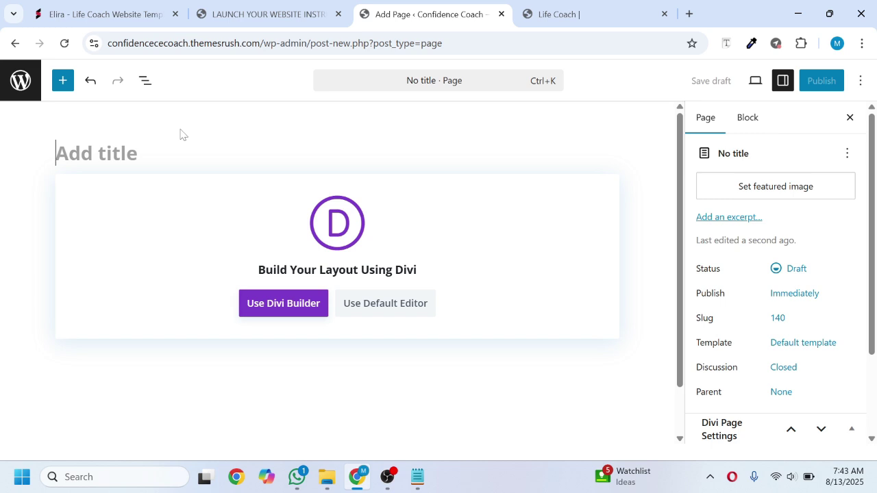
{"action": "type", "text": "Cont"}
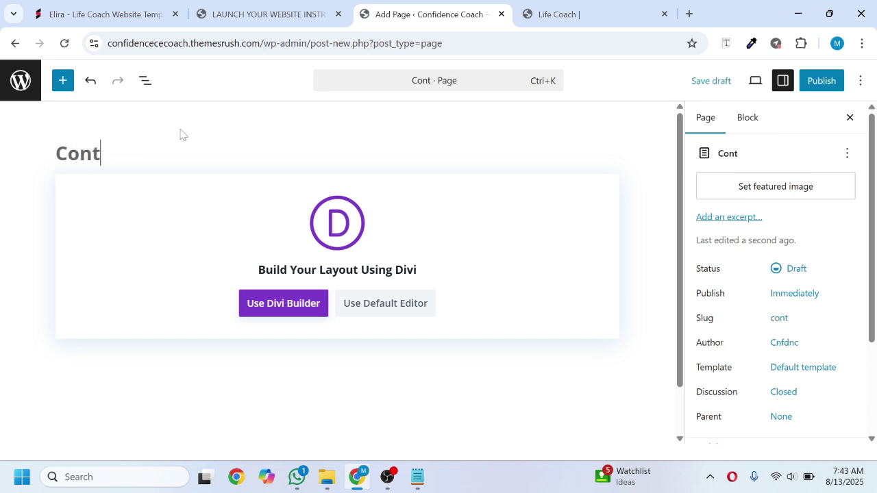
{"action": "type", "text": "act"}
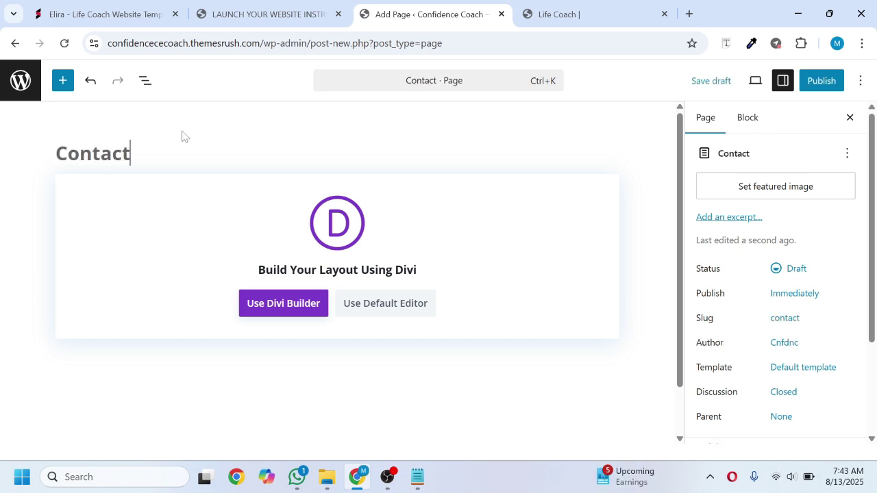
{"action": "left_click", "coordinate": [279, 308]}
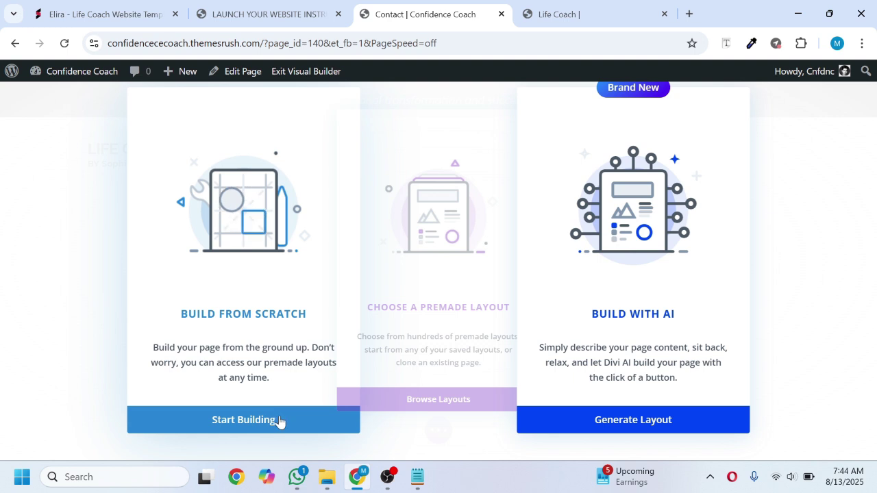
{"action": "left_click", "coordinate": [278, 420]}
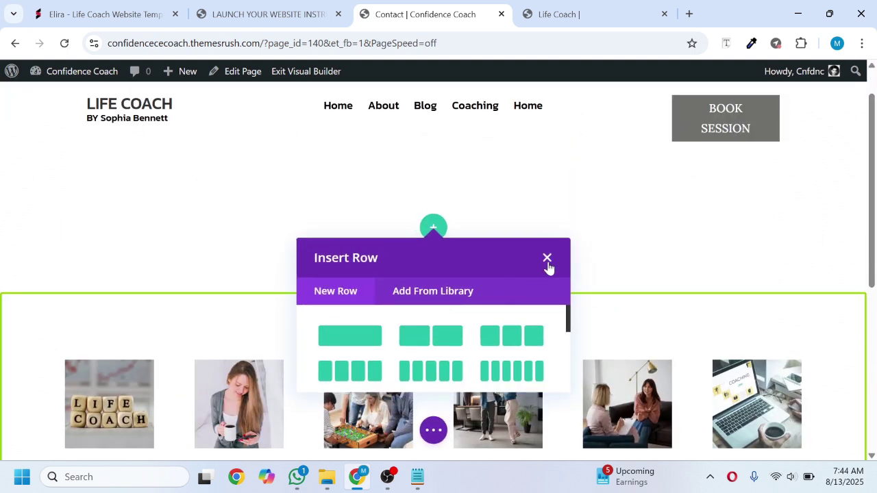
{"action": "left_click", "coordinate": [547, 259]}
Step: Import Contact.json as the Contact page's layout, replacing the existing content, and publish the page while looking over its sections
{"action": "left_click", "coordinate": [433, 431]}
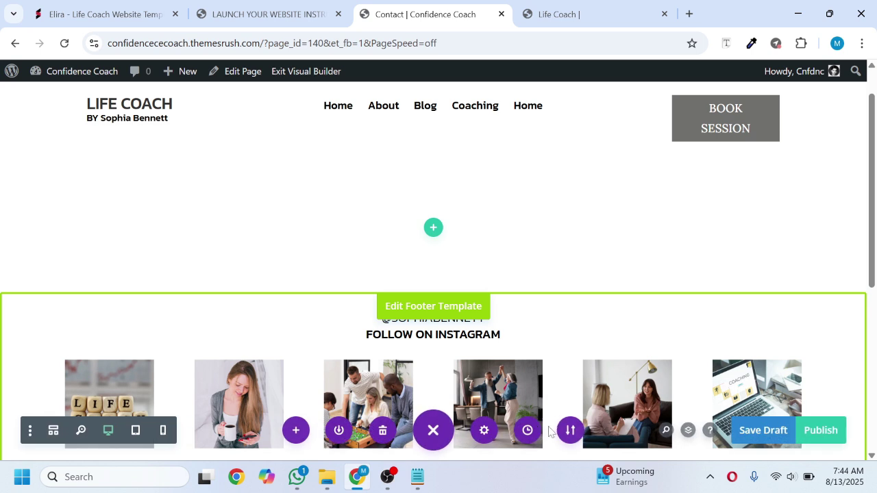
{"action": "left_click", "coordinate": [570, 430]}
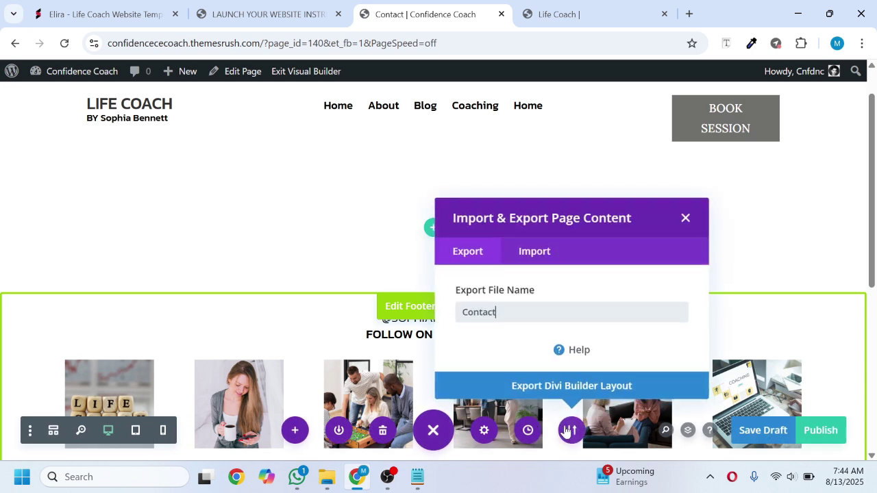
{"action": "left_click", "coordinate": [536, 254]}
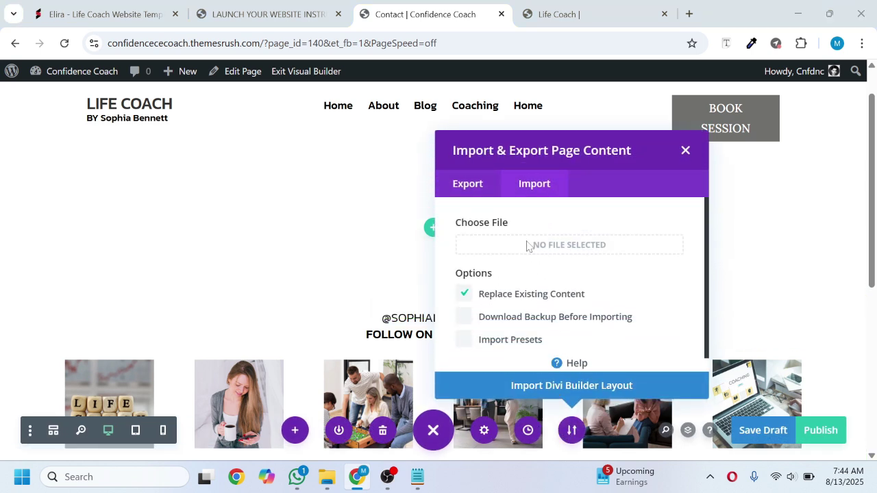
{"action": "left_click", "coordinate": [527, 245]}
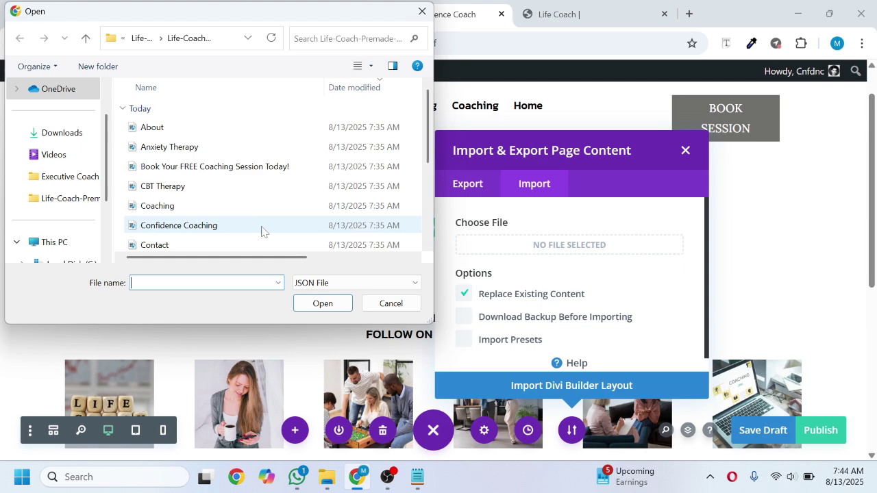
{"action": "left_click", "coordinate": [218, 245]}
{"action": "left_click", "coordinate": [341, 309]}
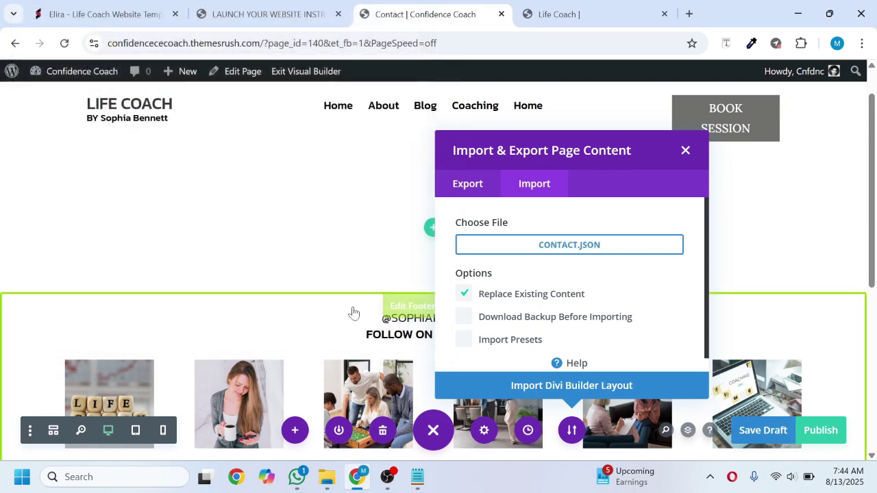
{"action": "left_click", "coordinate": [528, 384]}
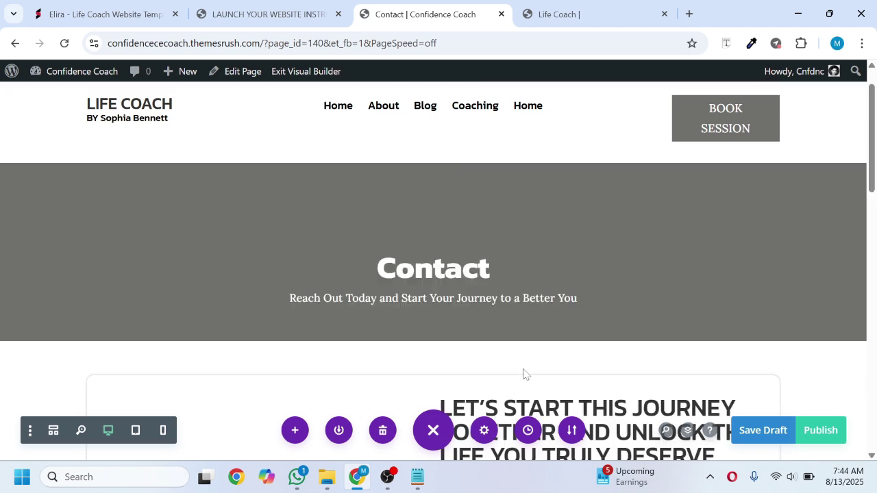
{"action": "scroll", "coordinate": [503, 288], "scroll_direction": "down", "scroll_amount": 8}
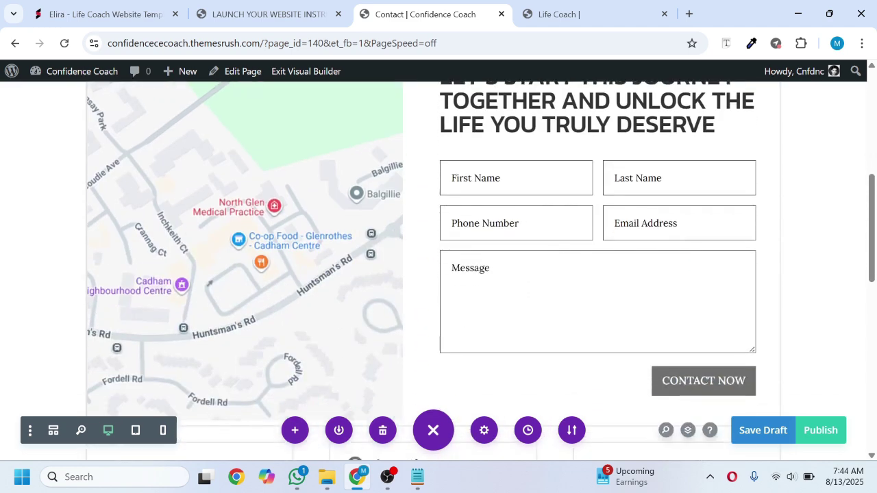
{"action": "scroll", "coordinate": [728, 326], "scroll_direction": "down", "scroll_amount": 3}
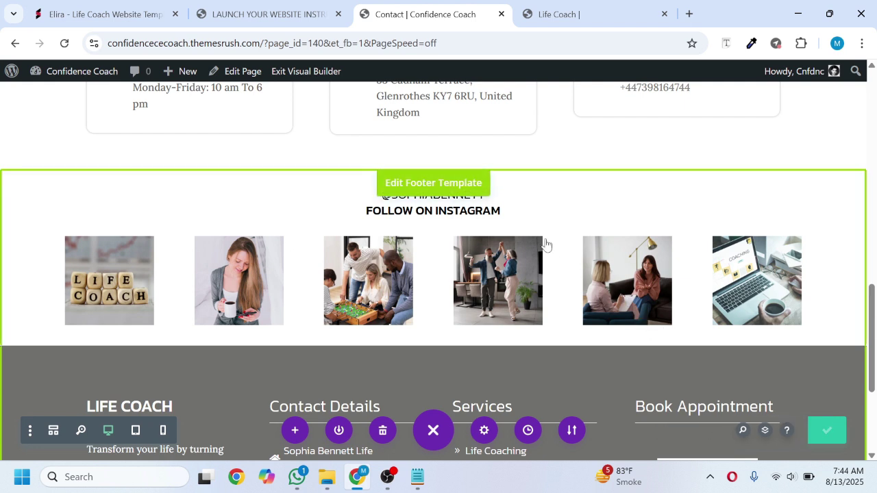
Step: Add another new page to the site and title it Life Coaching
{"action": "mouse_move", "coordinate": [188, 71]}
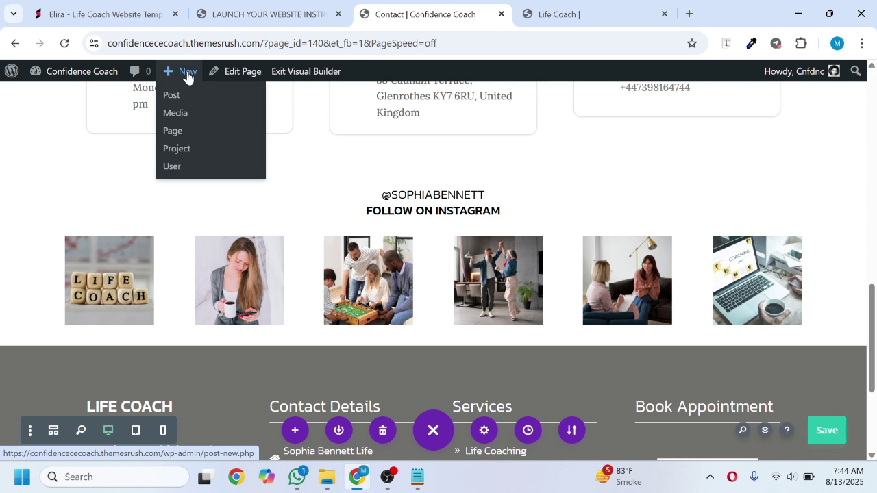
{"action": "left_click", "coordinate": [185, 137]}
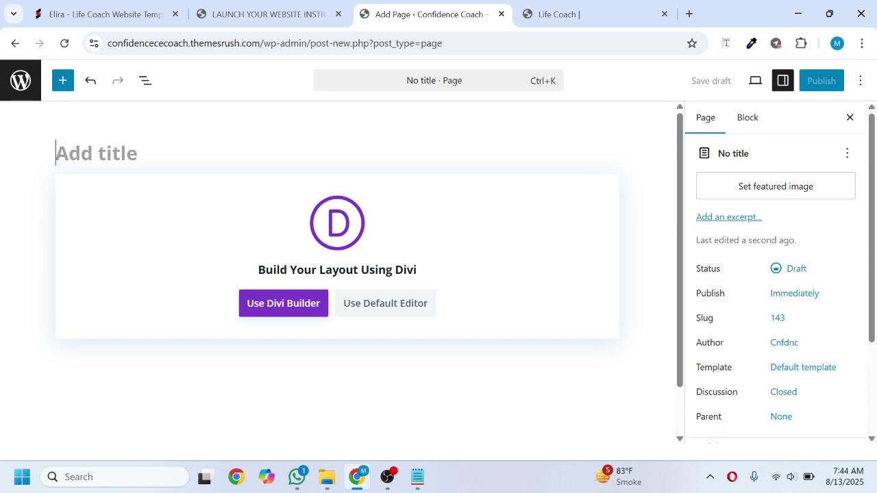
{"action": "type", "text": "Lif"}
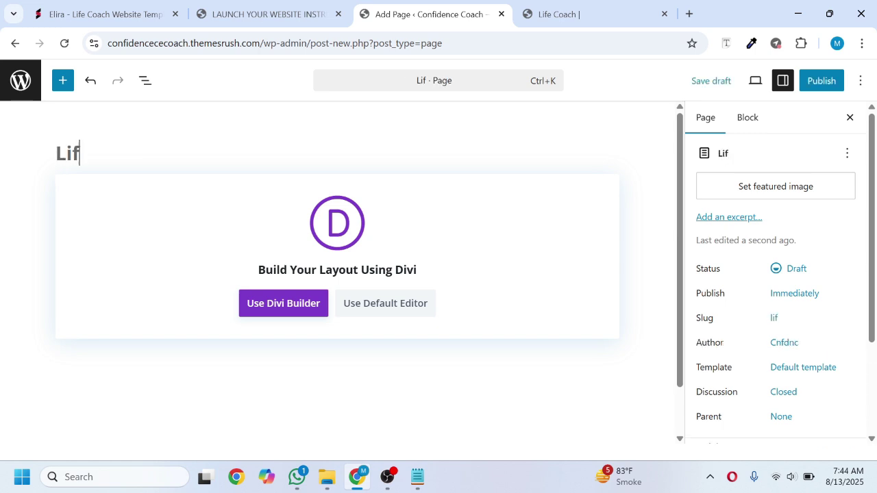
{"action": "type", "text": "e Co"}
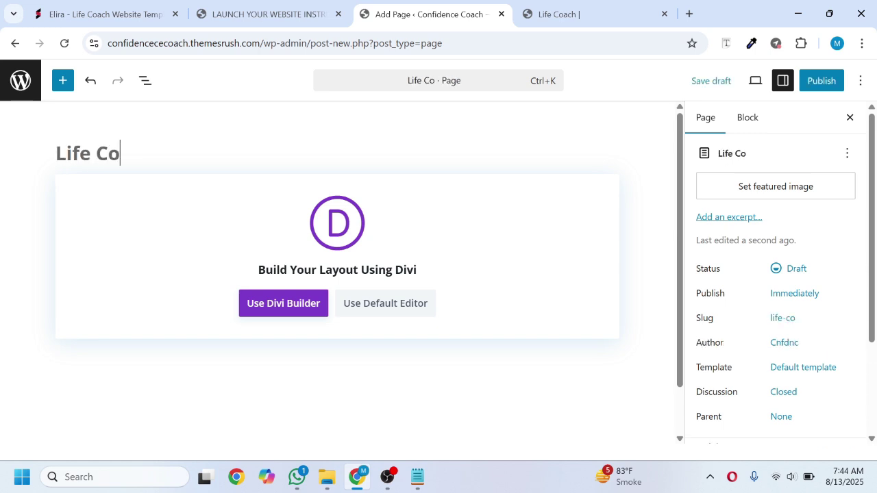
{"action": "type", "text": "aching"}
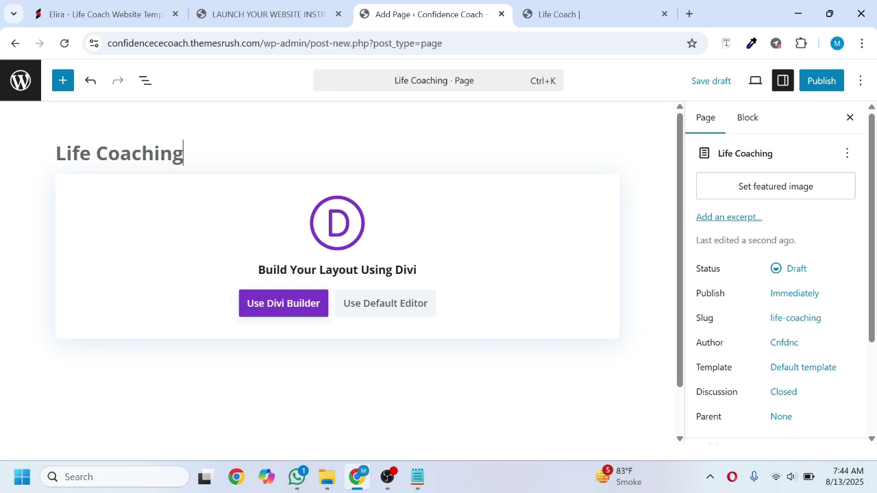
Step: Start building the Life Coaching page from scratch with the Divi Builder, without inserting a row
{"action": "left_click", "coordinate": [276, 305]}
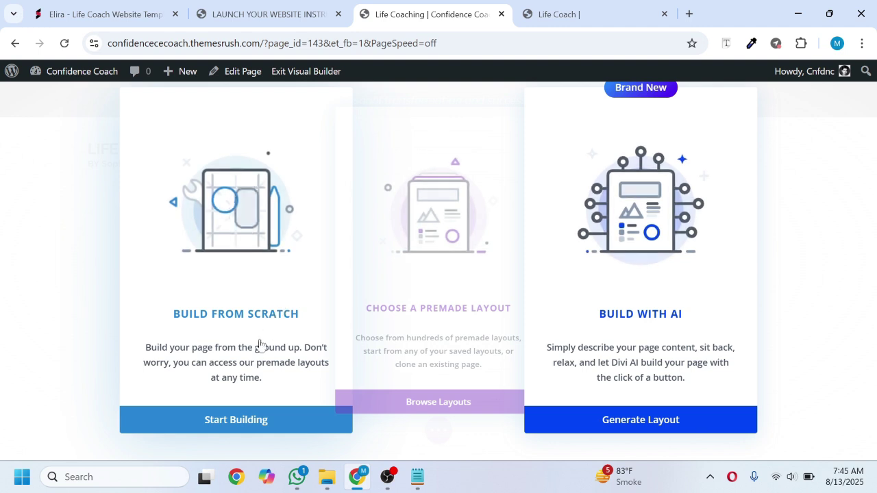
{"action": "left_click", "coordinate": [245, 420]}
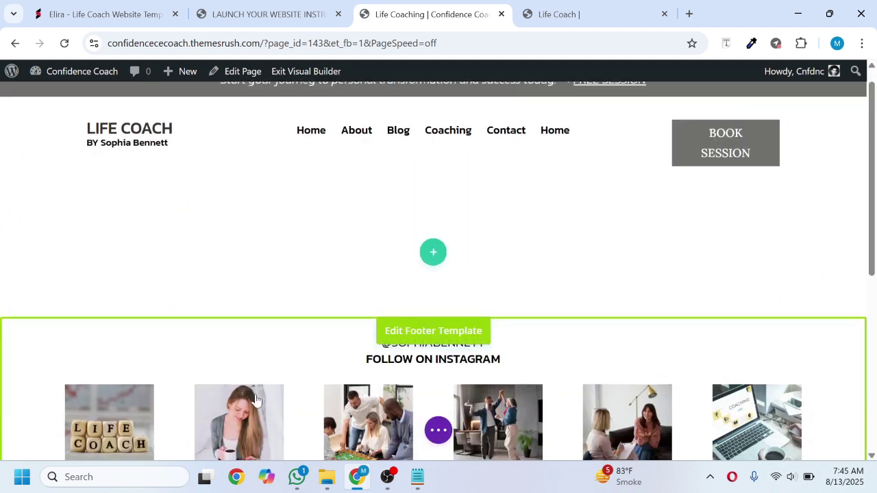
{"action": "left_click", "coordinate": [547, 258]}
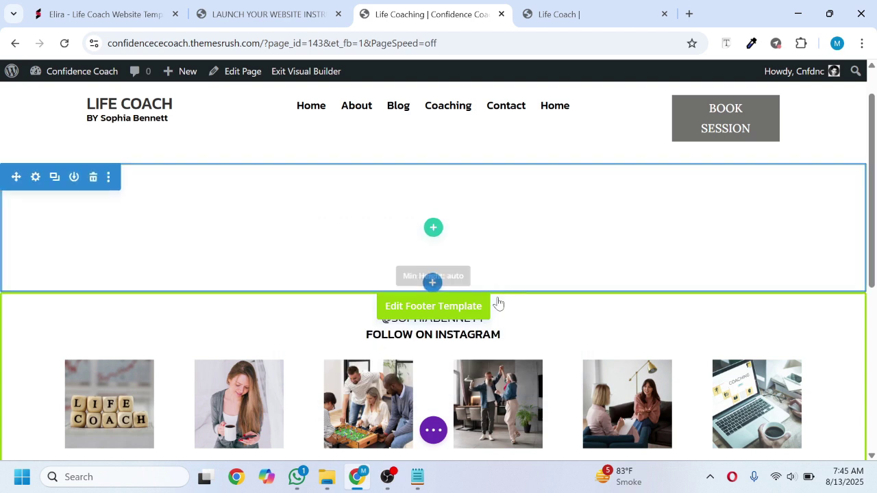
Step: Import the life Coaching JSON file as the new page's Divi layout, replacing the existing content
{"action": "left_click", "coordinate": [434, 430]}
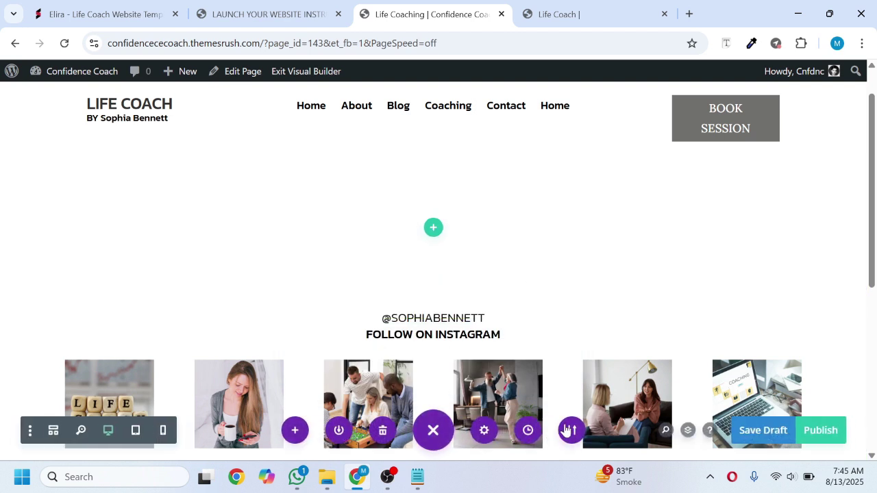
{"action": "left_click", "coordinate": [570, 431]}
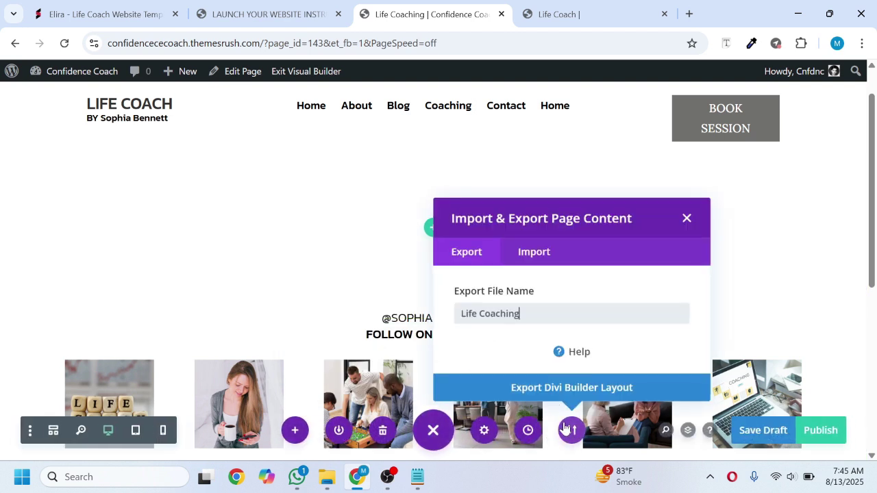
{"action": "left_click", "coordinate": [526, 252]}
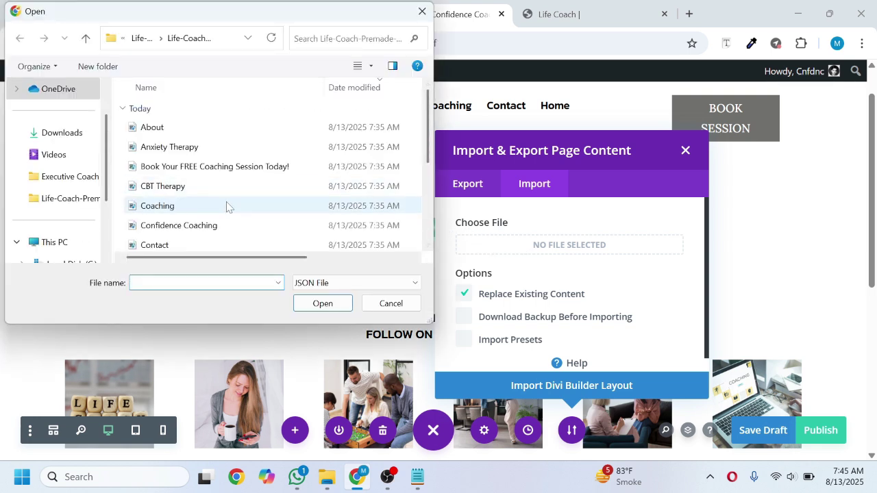
{"action": "scroll", "coordinate": [221, 215], "scroll_direction": "down", "scroll_amount": 2}
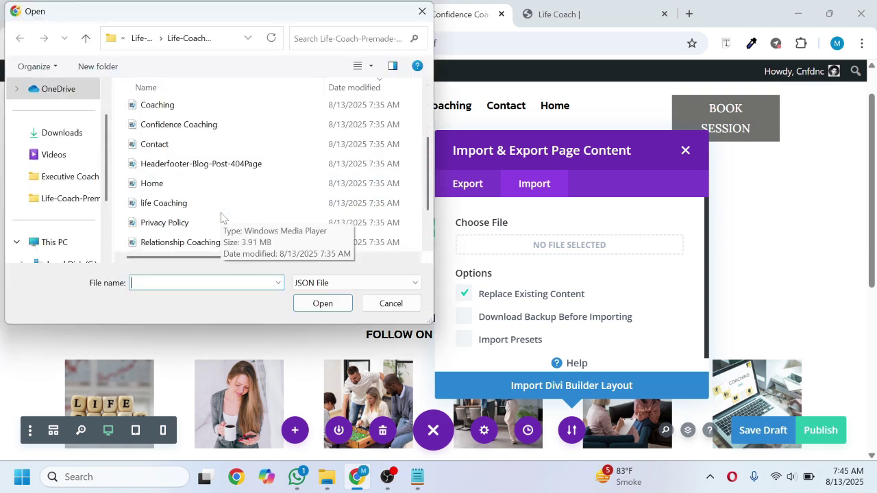
{"action": "left_click", "coordinate": [182, 204]}
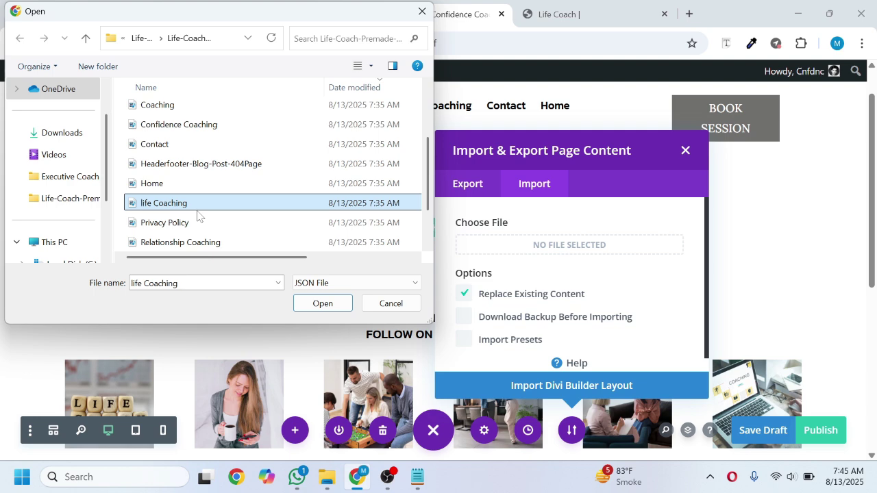
{"action": "left_click", "coordinate": [326, 309]}
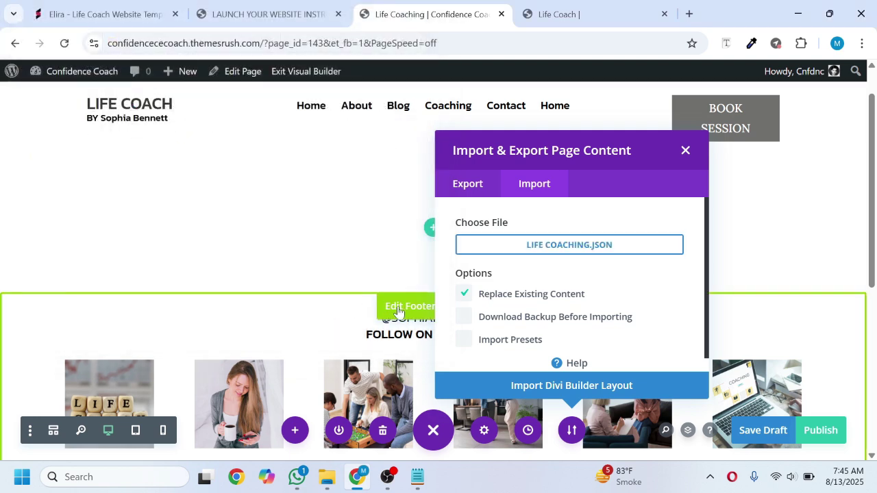
{"action": "left_click", "coordinate": [516, 386]}
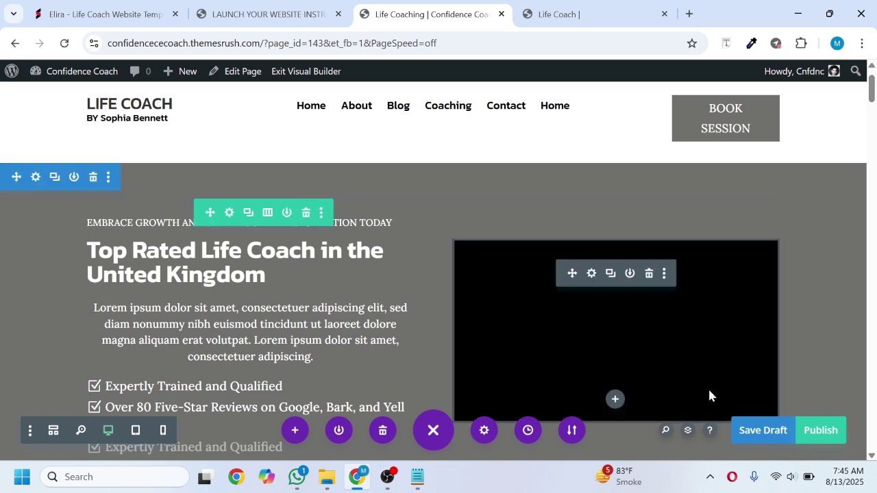
Step: Publish the Life Coaching page and look over its imported sections
{"action": "left_click", "coordinate": [813, 432]}
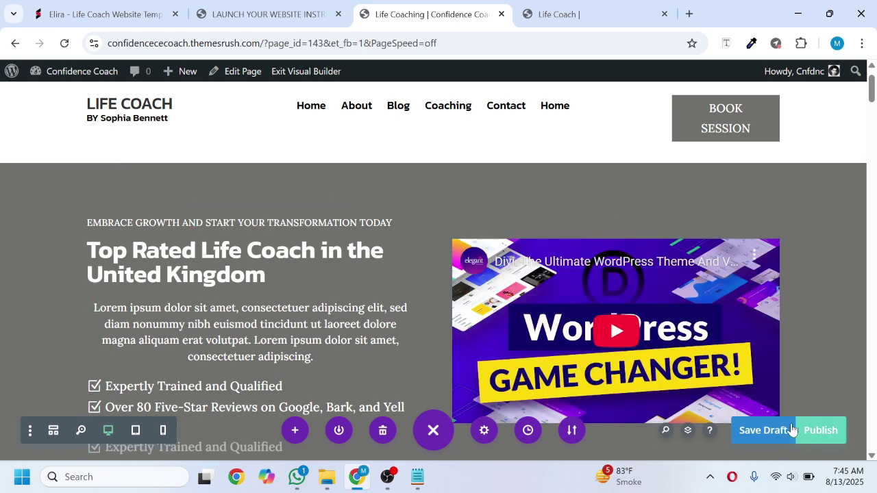
{"action": "scroll", "coordinate": [422, 377], "scroll_direction": "down", "scroll_amount": 6}
{"action": "scroll", "coordinate": [422, 377], "scroll_direction": "down", "scroll_amount": 4}
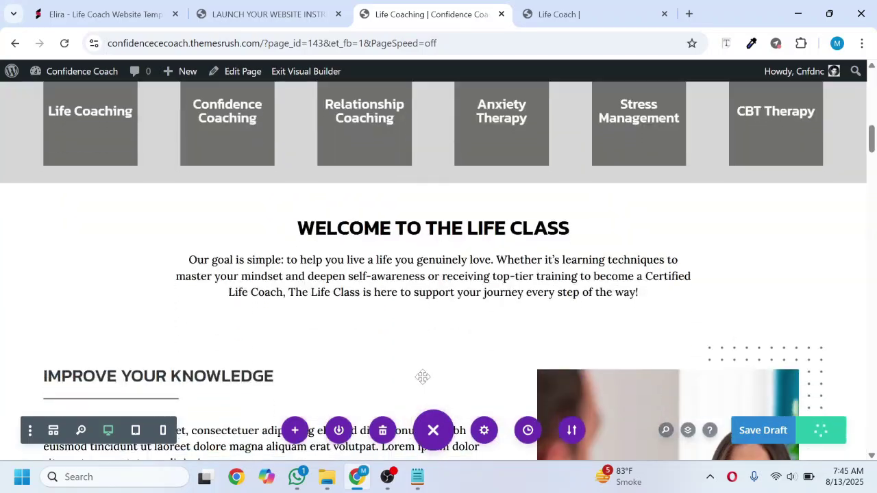
{"action": "scroll", "coordinate": [423, 377], "scroll_direction": "up", "scroll_amount": 5}
{"action": "scroll", "coordinate": [423, 375], "scroll_direction": "down", "scroll_amount": 1}
{"action": "scroll", "coordinate": [423, 375], "scroll_direction": "down", "scroll_amount": 8}
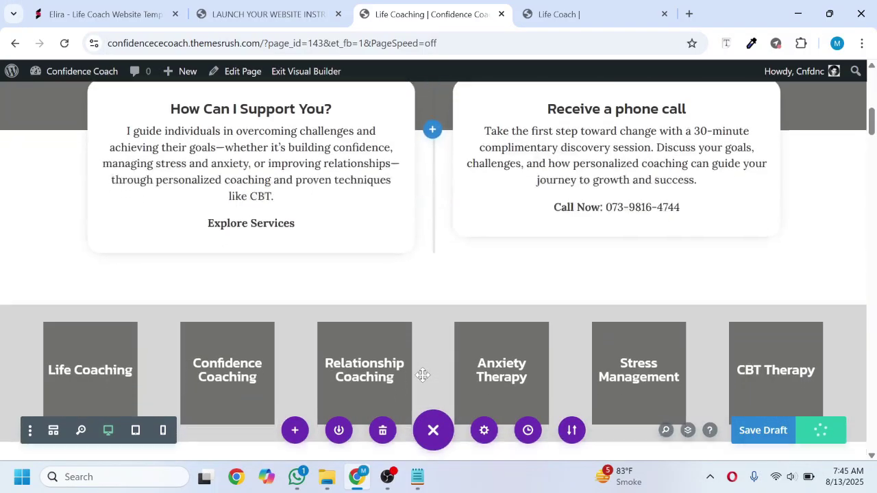
{"action": "scroll", "coordinate": [423, 375], "scroll_direction": "down", "scroll_amount": 10}
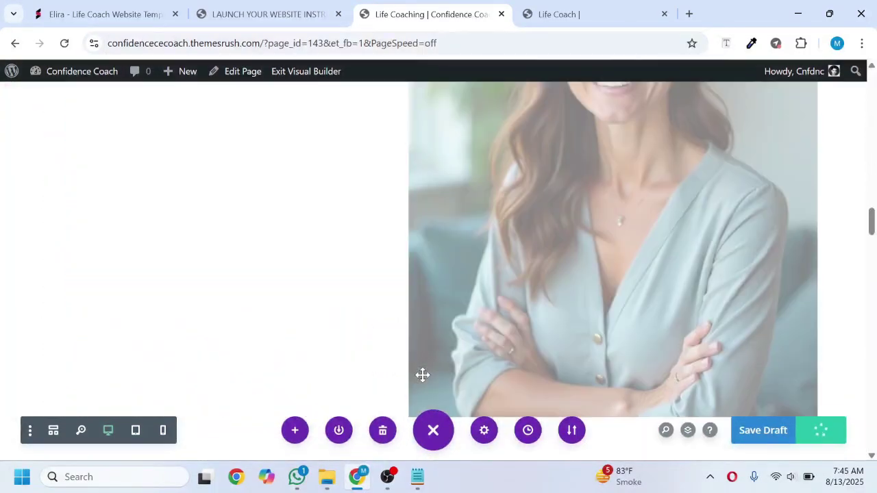
{"action": "scroll", "coordinate": [422, 375], "scroll_direction": "up", "scroll_amount": 20}
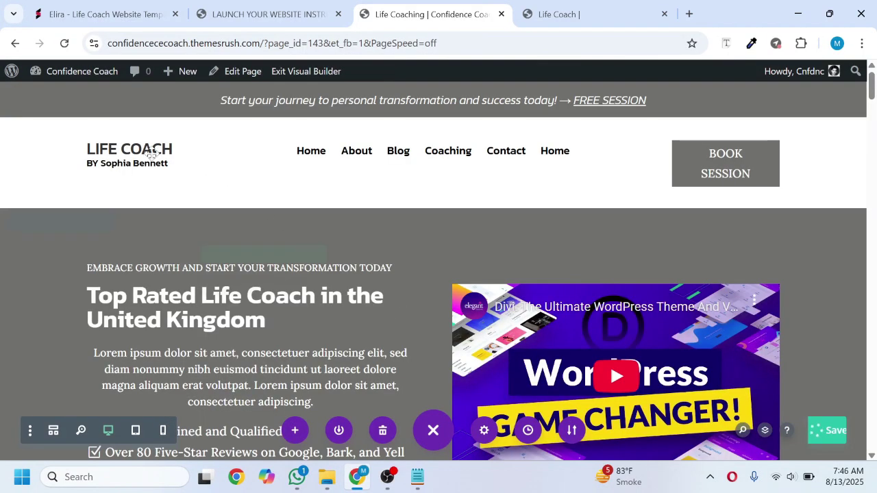
Step: Go to the WordPress dashboard and open the site's navigation menu management page
{"action": "mouse_move", "coordinate": [61, 74]}
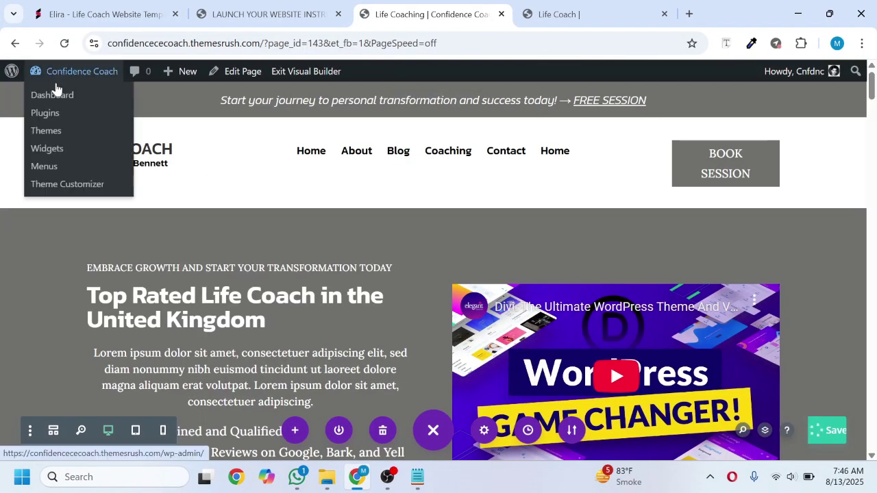
{"action": "left_click", "coordinate": [56, 97]}
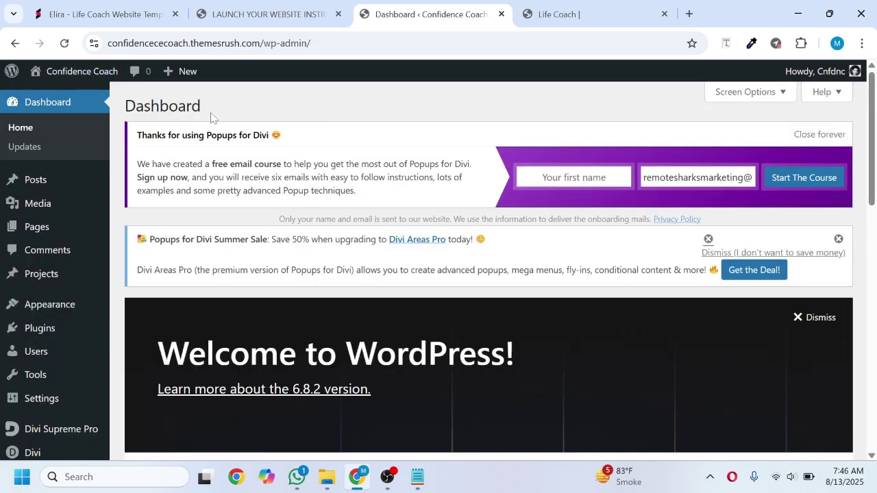
{"action": "mouse_move", "coordinate": [67, 309]}
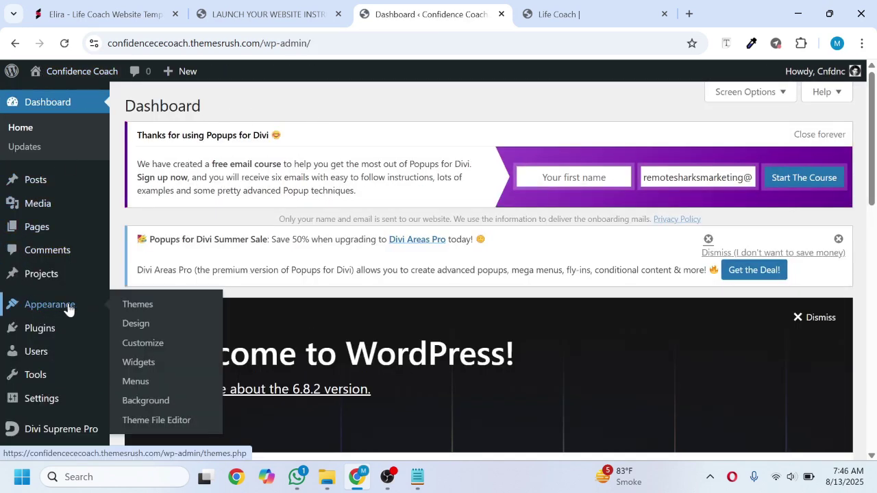
{"action": "left_click", "coordinate": [149, 382]}
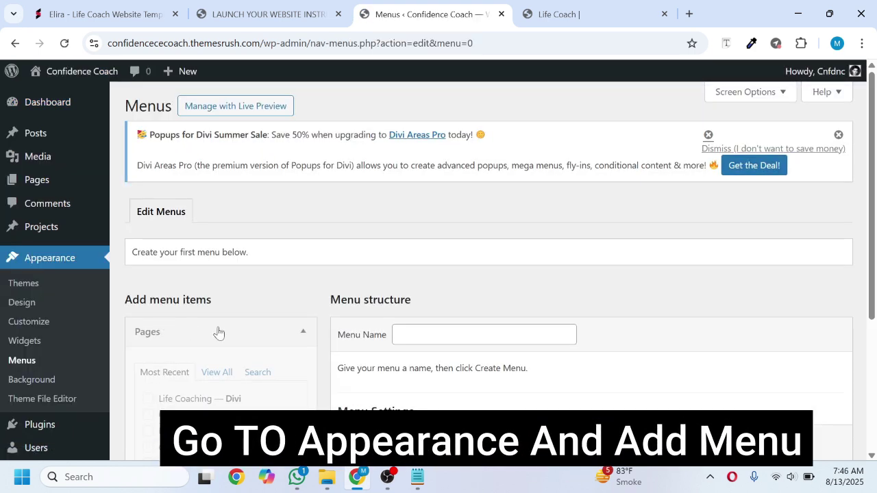
Step: Create a menu named Primary Menu and assign it to the Primary Menu display location
{"action": "scroll", "coordinate": [439, 274], "scroll_direction": "down", "scroll_amount": 2}
{"action": "left_click", "coordinate": [467, 277]}
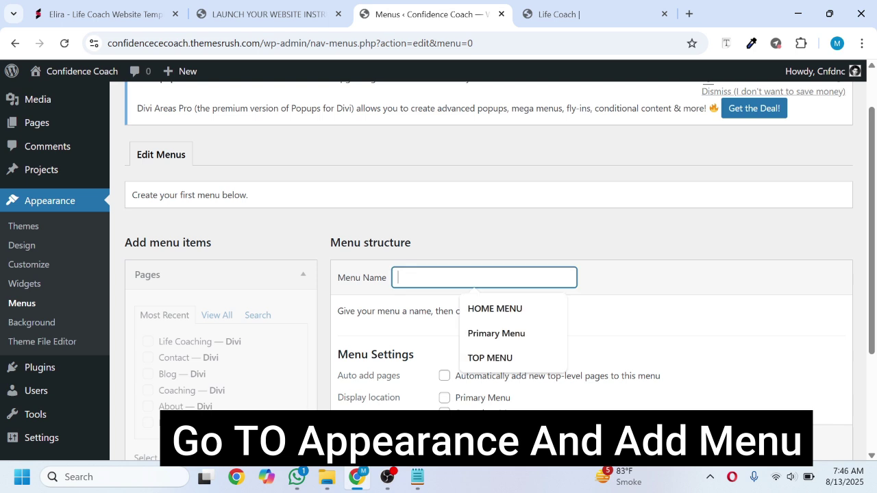
{"action": "left_click", "coordinate": [477, 335]}
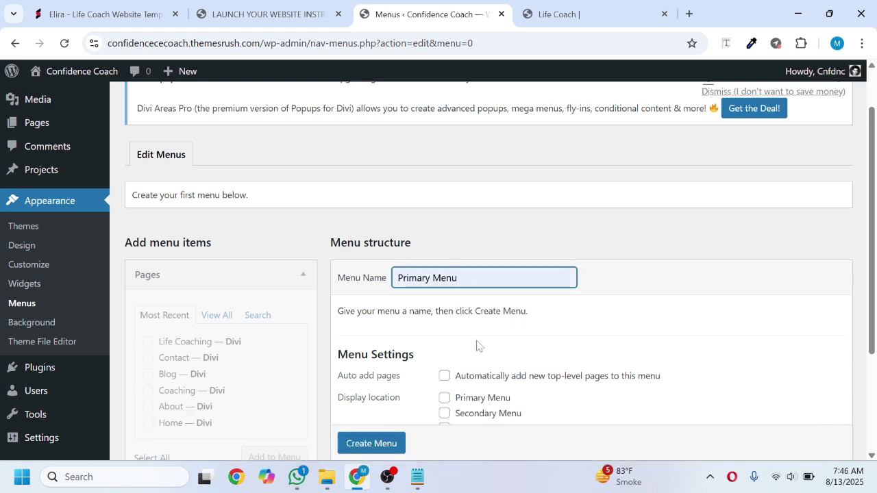
{"action": "left_click", "coordinate": [445, 398]}
{"action": "scroll", "coordinate": [430, 387], "scroll_direction": "down", "scroll_amount": 2}
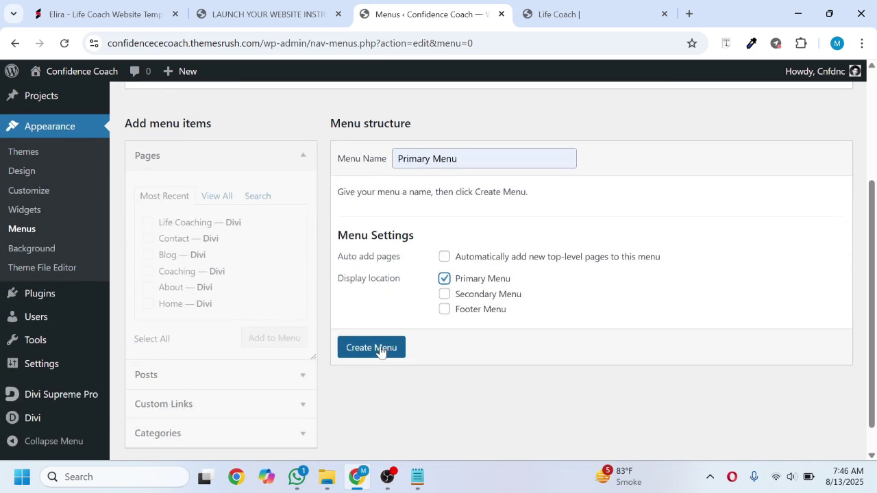
{"action": "left_click", "coordinate": [373, 338]}
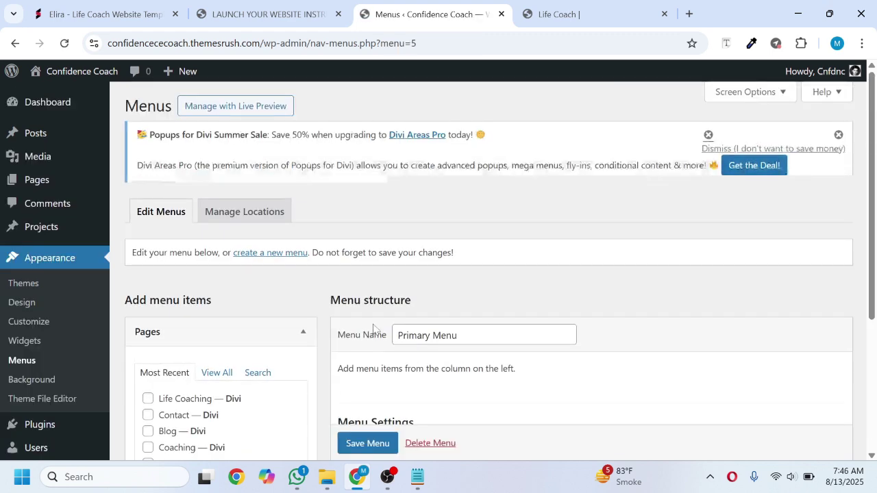
Step: Add all six pages to the menu and order the first items as Home, About and Coaching
{"action": "scroll", "coordinate": [269, 310], "scroll_direction": "down", "scroll_amount": 3}
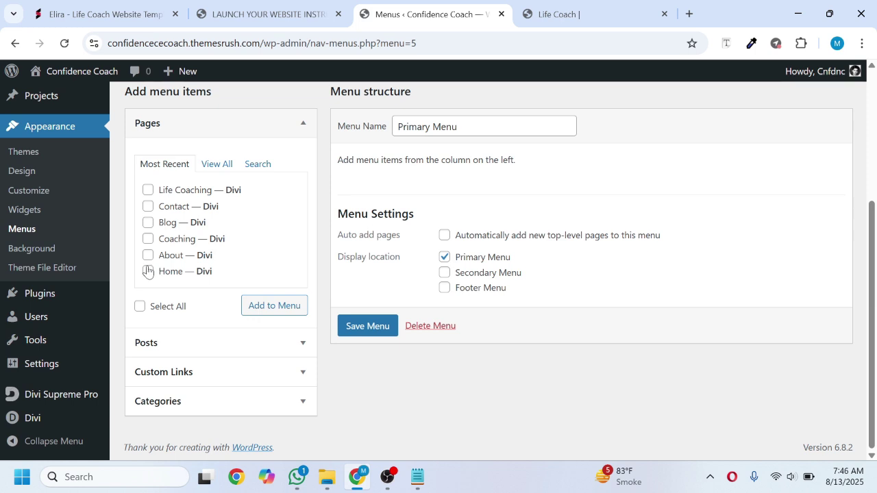
{"action": "left_click", "coordinate": [272, 309]}
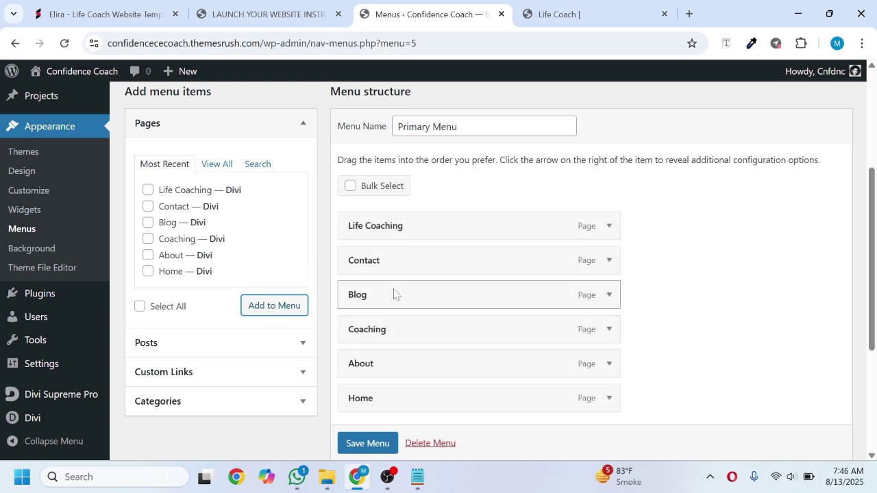
{"action": "scroll", "coordinate": [378, 309], "scroll_direction": "down", "scroll_amount": 2}
{"action": "left_click_drag", "start_coordinate": [374, 326], "coordinate": [376, 147]}
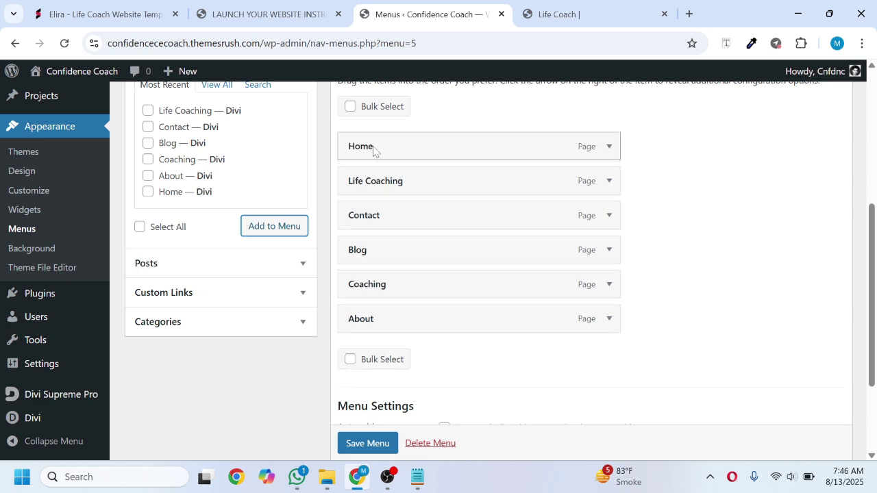
{"action": "left_click_drag", "start_coordinate": [364, 318], "coordinate": [377, 189]}
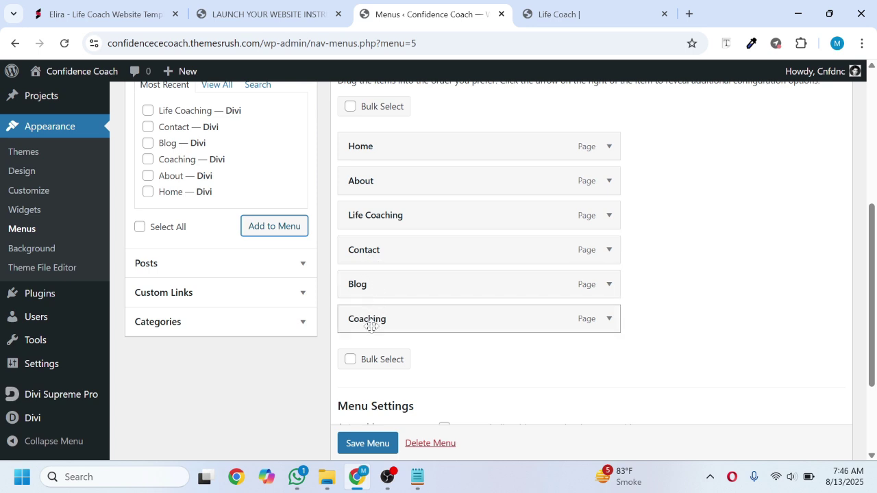
{"action": "left_click_drag", "start_coordinate": [373, 325], "coordinate": [366, 226]}
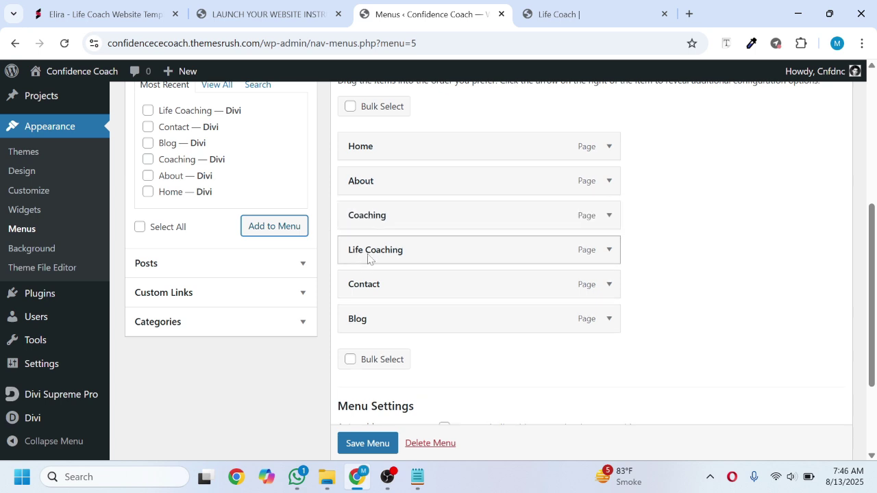
Step: Nest Life Coaching as a sub item of Coaching, move Blog above Contact, and save the menu
{"action": "left_click_drag", "start_coordinate": [366, 257], "coordinate": [393, 255]}
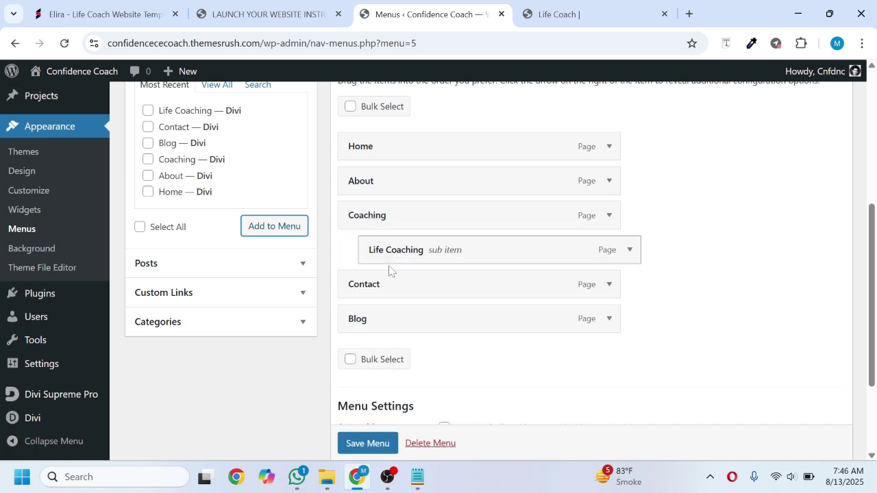
{"action": "left_click_drag", "start_coordinate": [375, 321], "coordinate": [376, 294]}
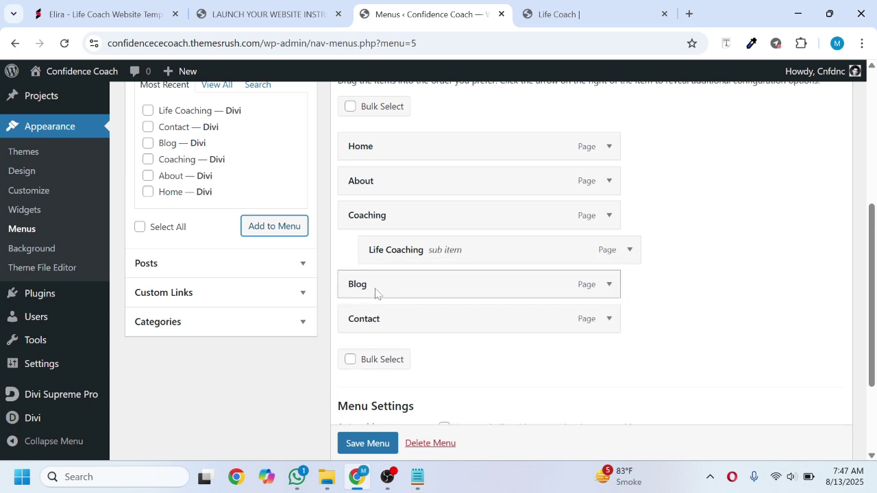
{"action": "left_click", "coordinate": [371, 444]}
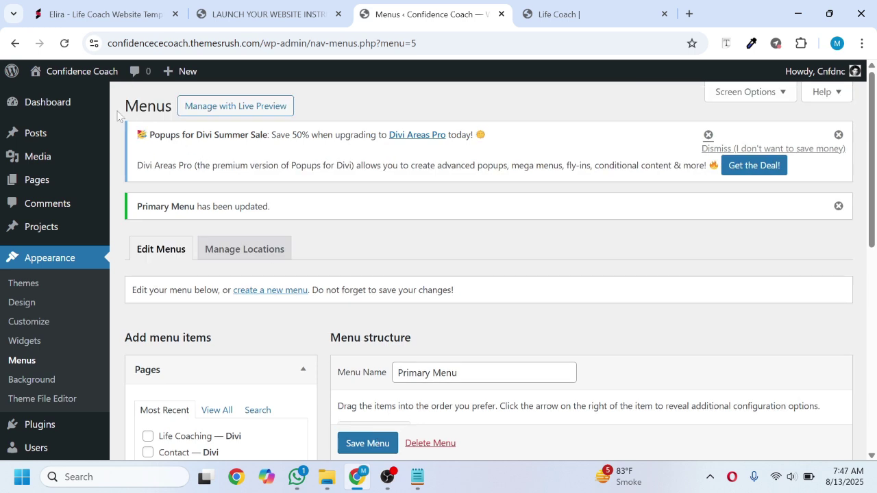
Step: Check the new navigation on the live site by visiting Home, compare it with the Life Coach demo site, and dismiss the subscription popup
{"action": "mouse_move", "coordinate": [54, 73]}
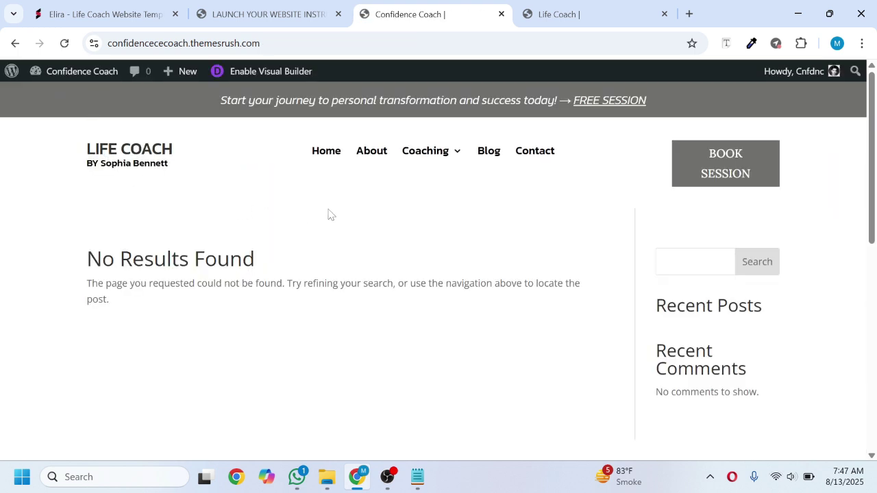
{"action": "left_click", "coordinate": [323, 151]}
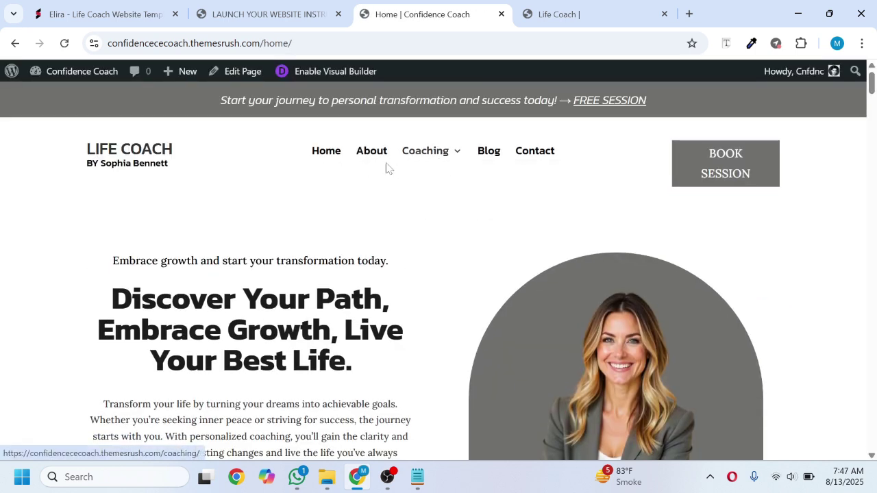
{"action": "mouse_move", "coordinate": [426, 156]}
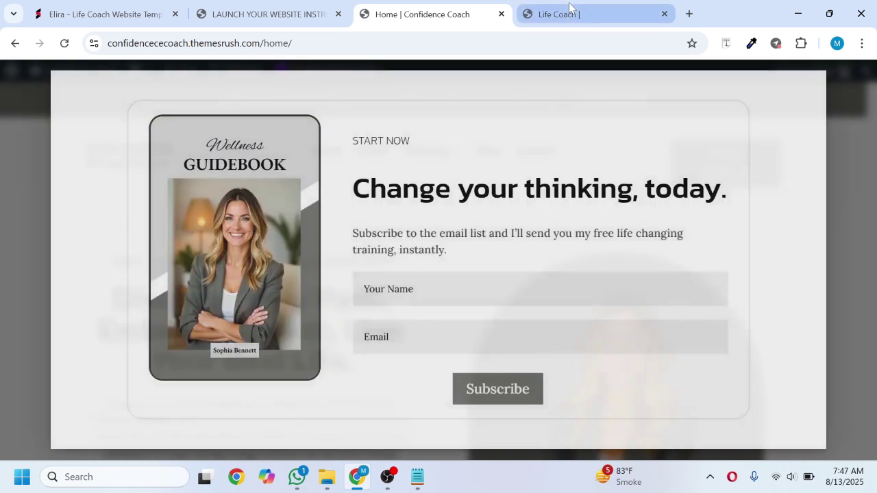
{"action": "left_click", "coordinate": [558, 14]}
{"action": "mouse_move", "coordinate": [400, 141]}
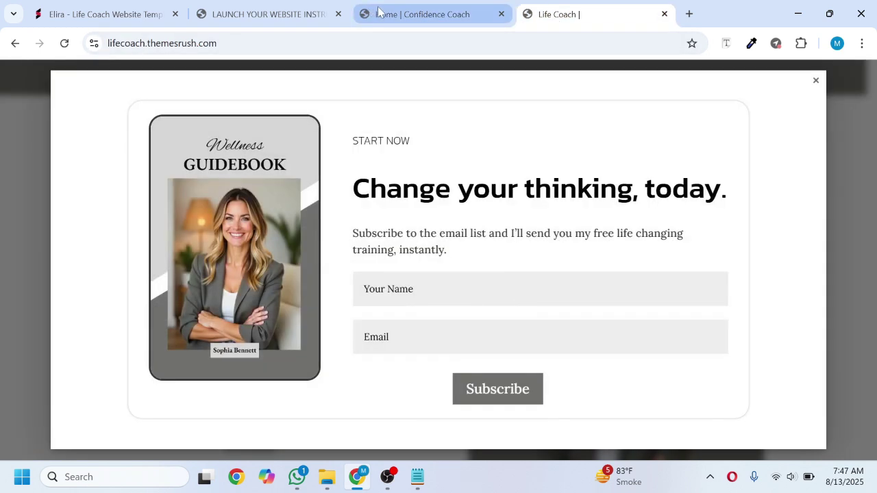
{"action": "left_click", "coordinate": [404, 14]}
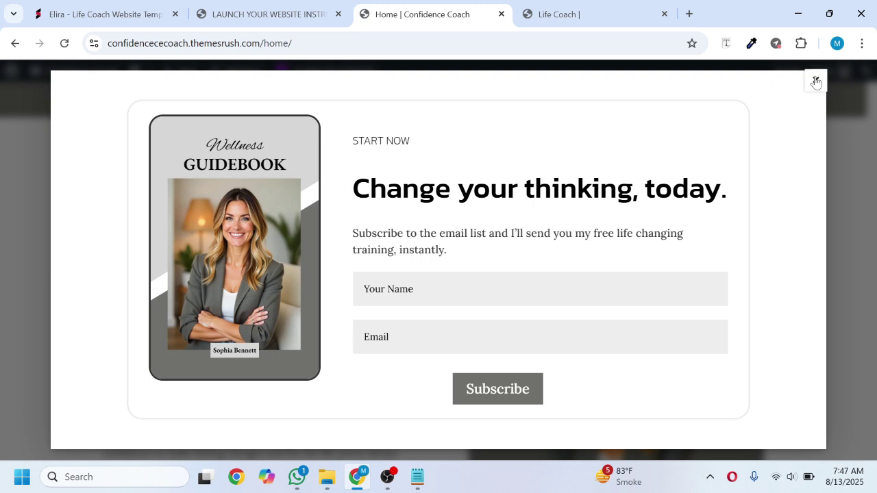
{"action": "left_click", "coordinate": [816, 80]}
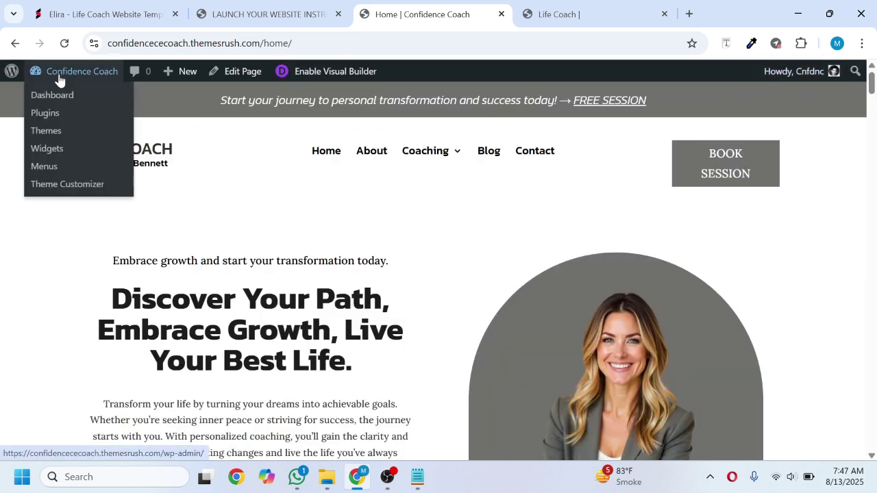
Step: Return to the WordPress dashboard and review the site's General Settings, from site title to week start
{"action": "left_click", "coordinate": [56, 99]}
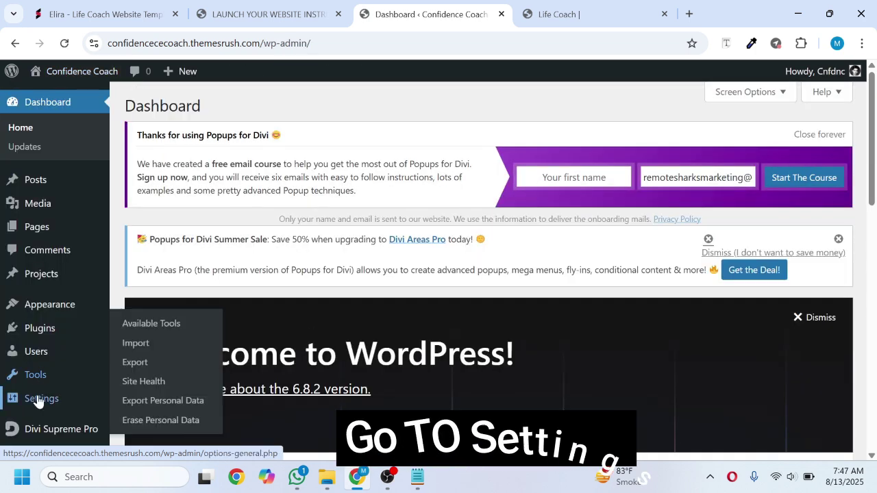
{"action": "mouse_move", "coordinate": [60, 405]}
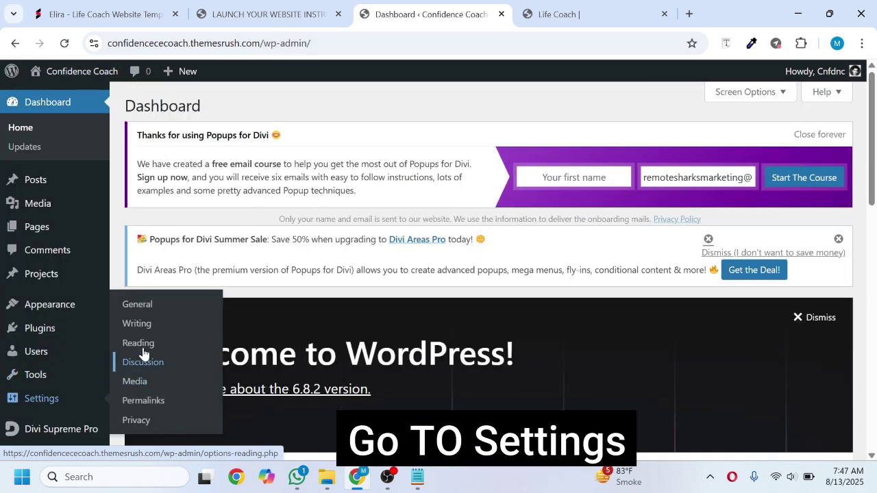
{"action": "left_click", "coordinate": [141, 309]}
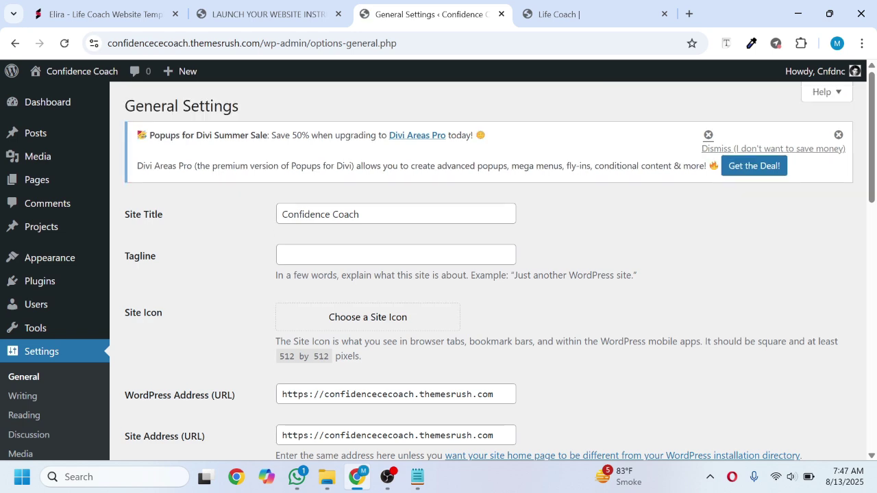
{"action": "scroll", "coordinate": [361, 307], "scroll_direction": "down", "scroll_amount": 3}
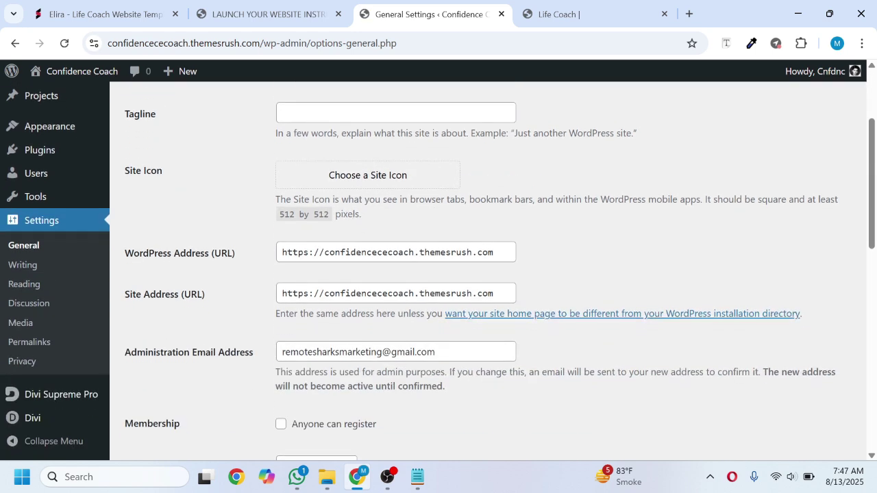
{"action": "scroll", "coordinate": [302, 303], "scroll_direction": "down", "scroll_amount": 4}
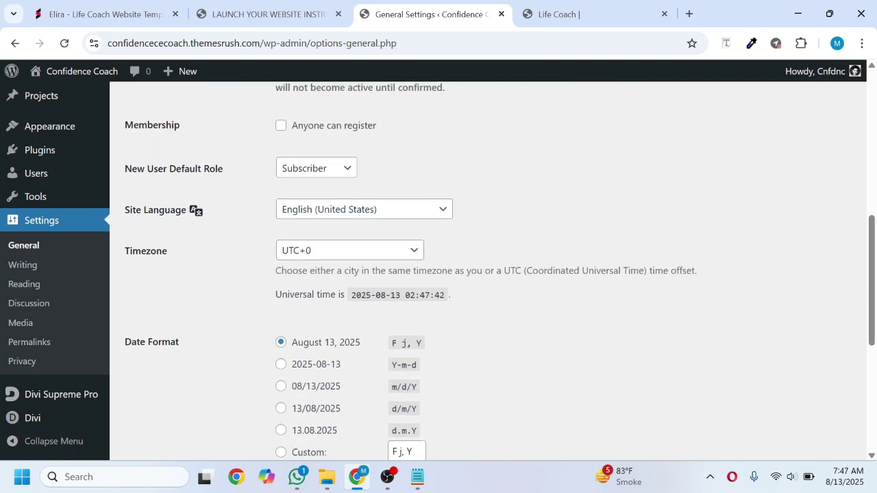
{"action": "scroll", "coordinate": [290, 301], "scroll_direction": "down", "scroll_amount": 4}
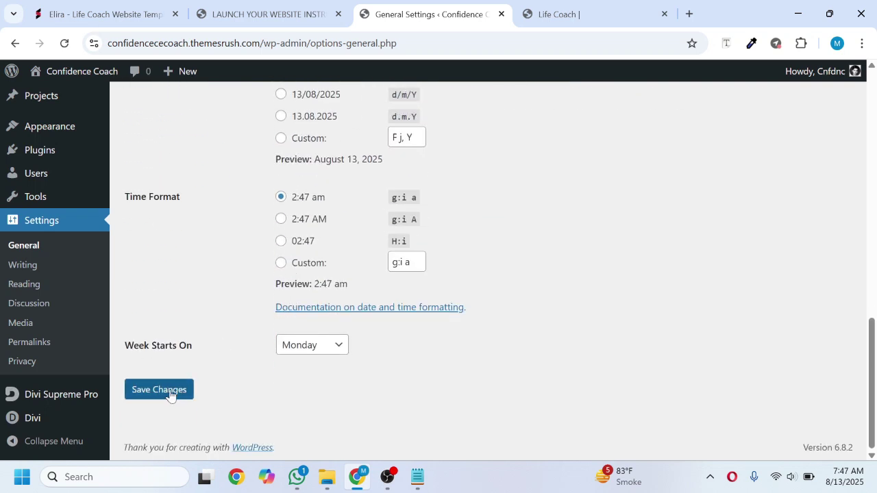
Step: In the Reading Settings, make the homepage display the static page Home and save the change
{"action": "left_click", "coordinate": [32, 286]}
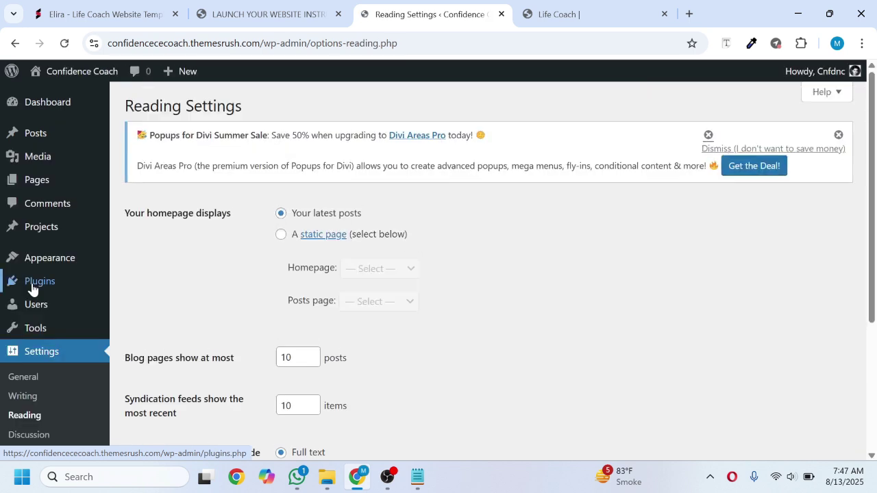
{"action": "left_click", "coordinate": [281, 234]}
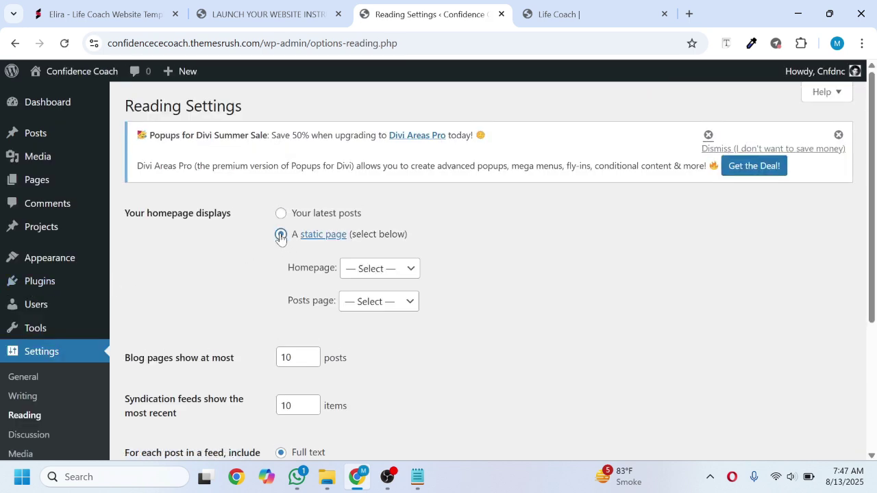
{"action": "left_click", "coordinate": [406, 274]}
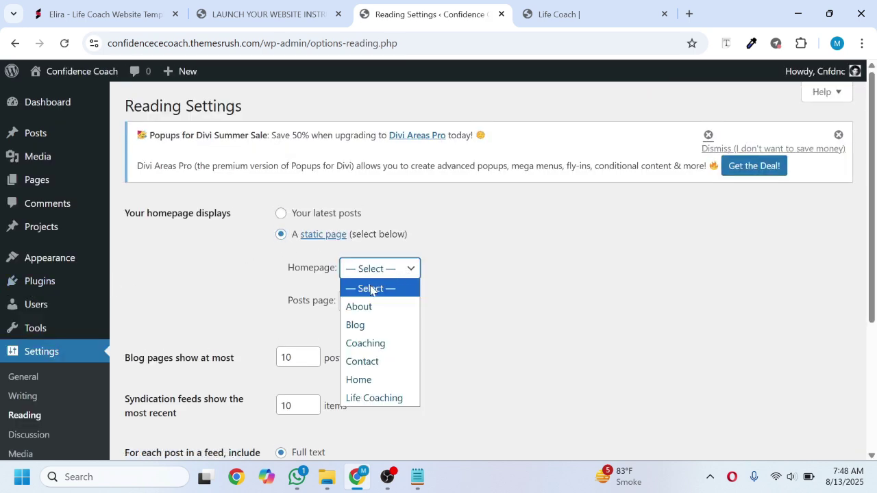
{"action": "left_click", "coordinate": [353, 381]}
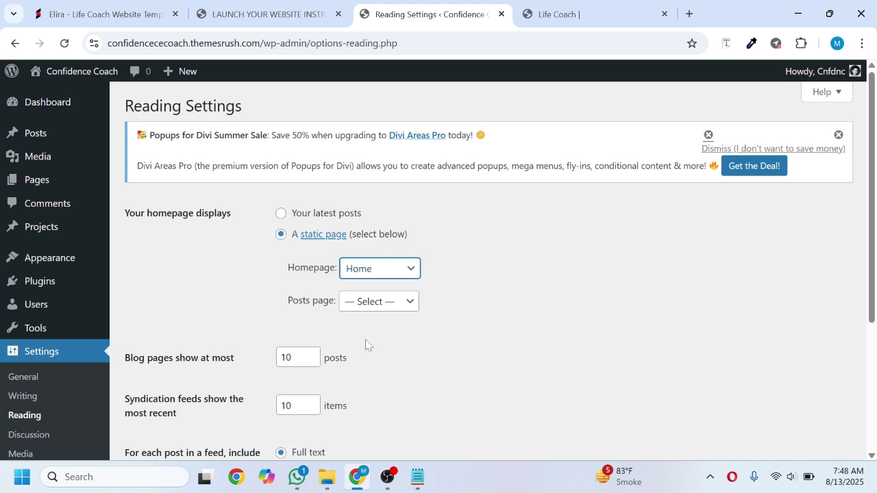
{"action": "scroll", "coordinate": [311, 344], "scroll_direction": "down", "scroll_amount": 3}
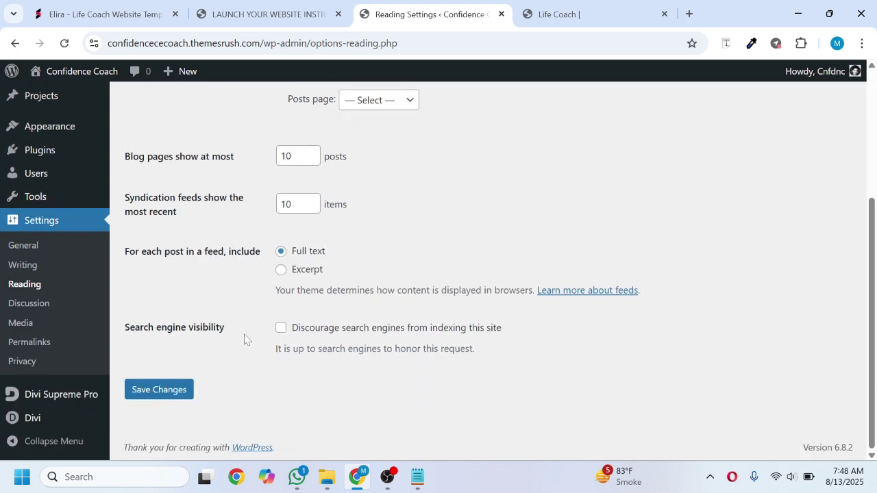
{"action": "left_click", "coordinate": [176, 394]}
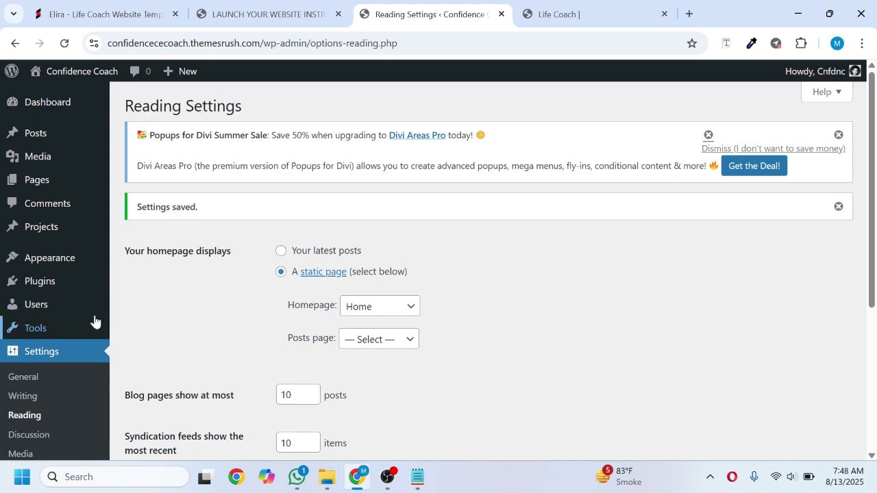
Step: Find the Home front page in the list of all pages and open it for editing with Divi
{"action": "mouse_move", "coordinate": [53, 237]}
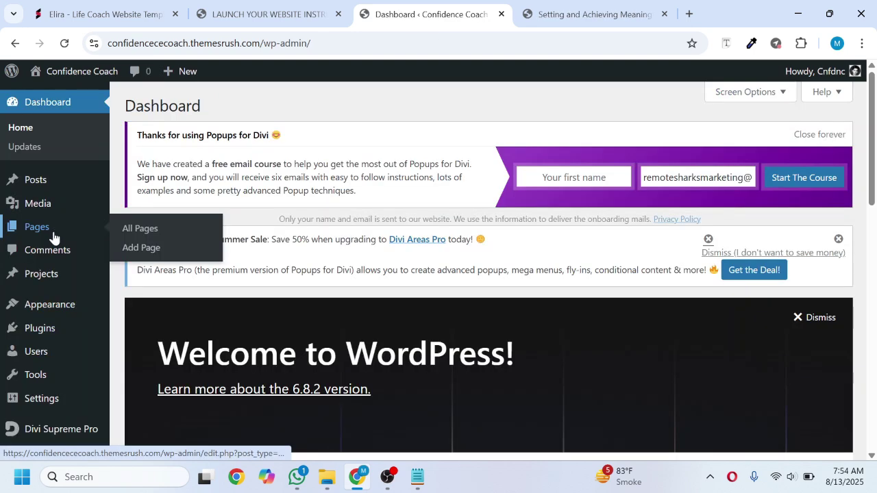
{"action": "left_click", "coordinate": [147, 229]}
{"action": "scroll", "coordinate": [162, 293], "scroll_direction": "down", "scroll_amount": 5}
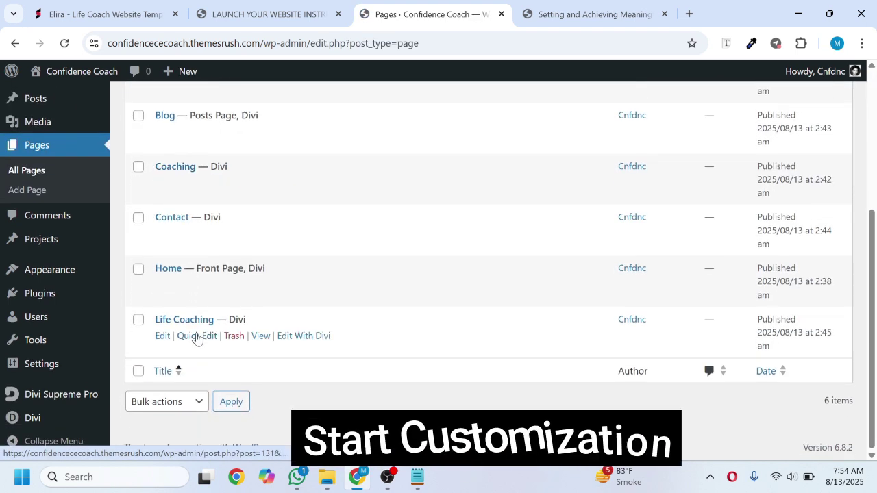
{"action": "left_click", "coordinate": [296, 287]}
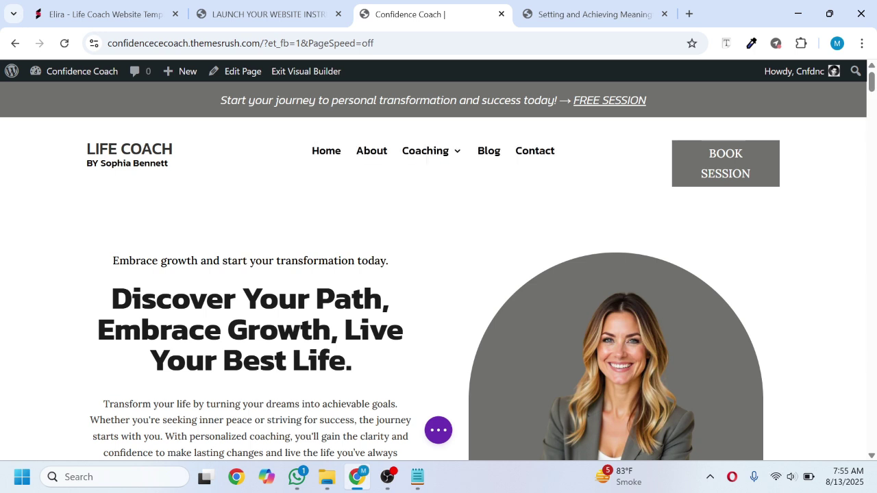
Step: Try the hero heading's font styles in its Heading Text design settings: uppercase, small caps, and small caps with italic
{"action": "scroll", "coordinate": [250, 288], "scroll_direction": "down", "scroll_amount": 1}
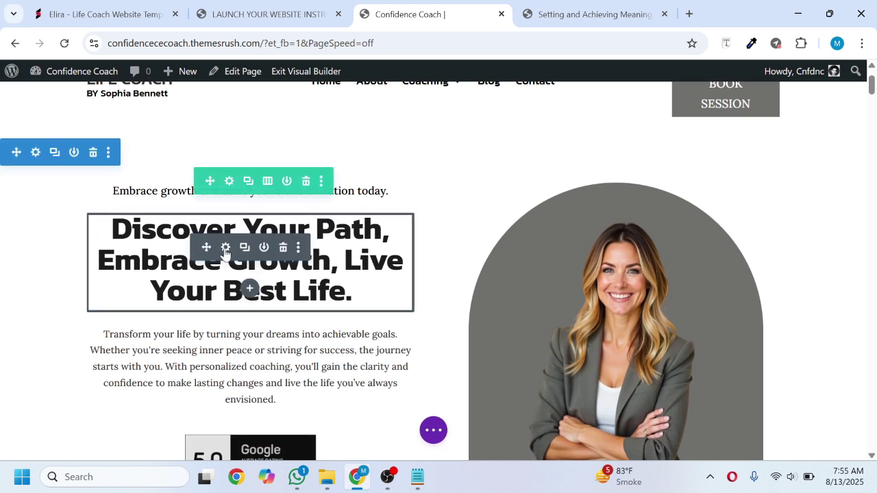
{"action": "left_click", "coordinate": [225, 248]}
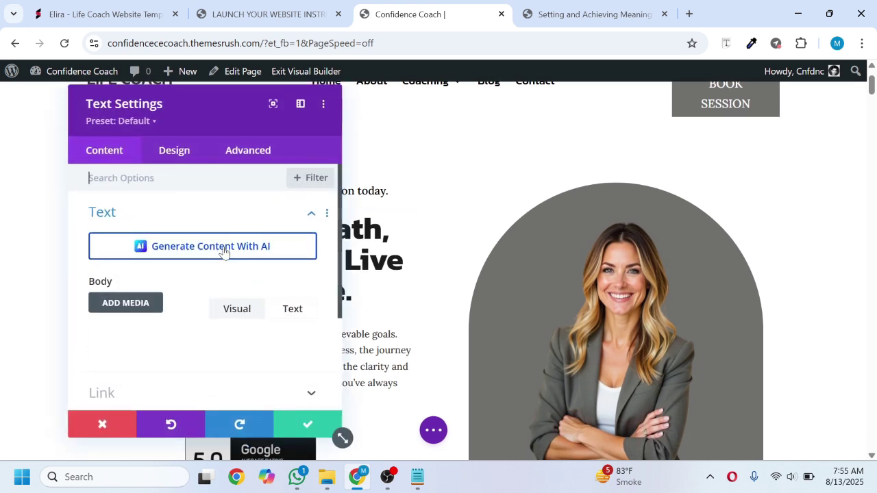
{"action": "left_click", "coordinate": [173, 152]}
{"action": "left_click_drag", "start_coordinate": [229, 102], "coordinate": [596, 120]}
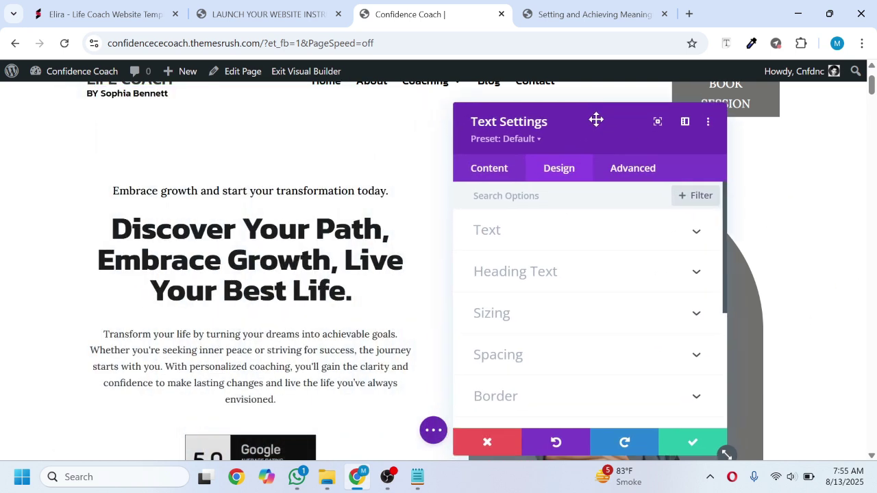
{"action": "left_click", "coordinate": [520, 268]}
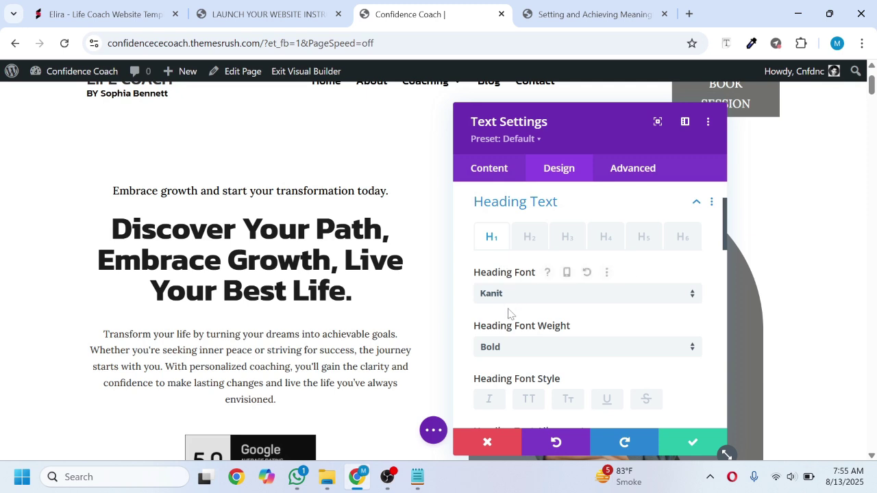
{"action": "scroll", "coordinate": [528, 348], "scroll_direction": "down", "scroll_amount": 2}
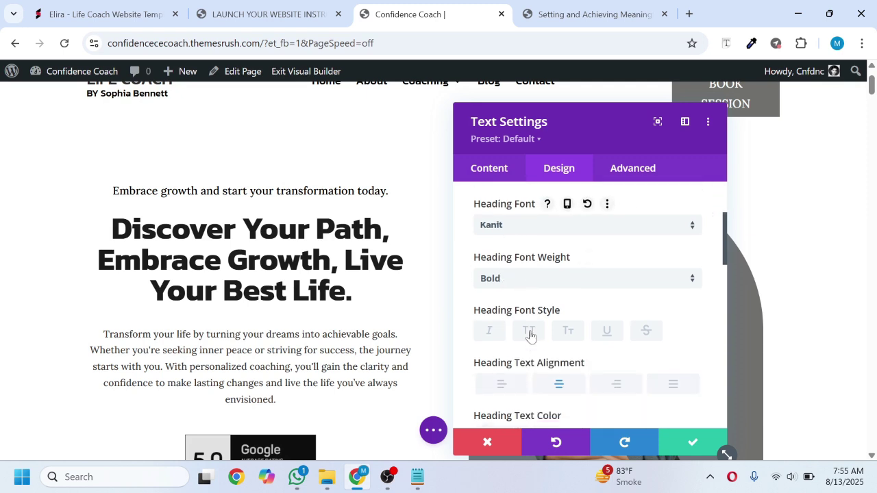
{"action": "scroll", "coordinate": [531, 336], "scroll_direction": "down", "scroll_amount": 1}
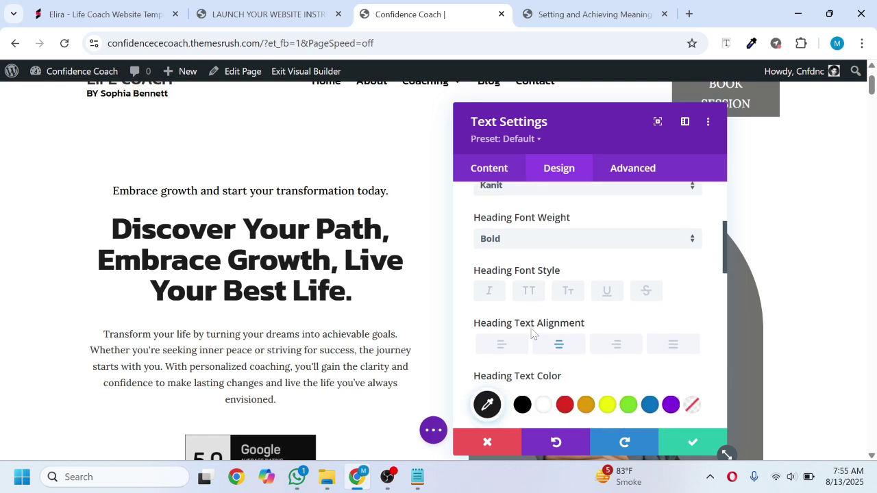
{"action": "left_click", "coordinate": [527, 293]}
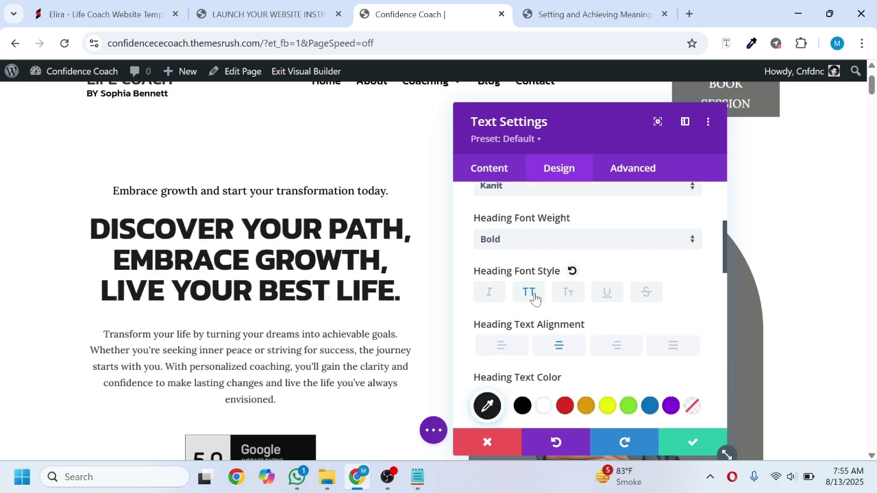
{"action": "left_click", "coordinate": [568, 295]}
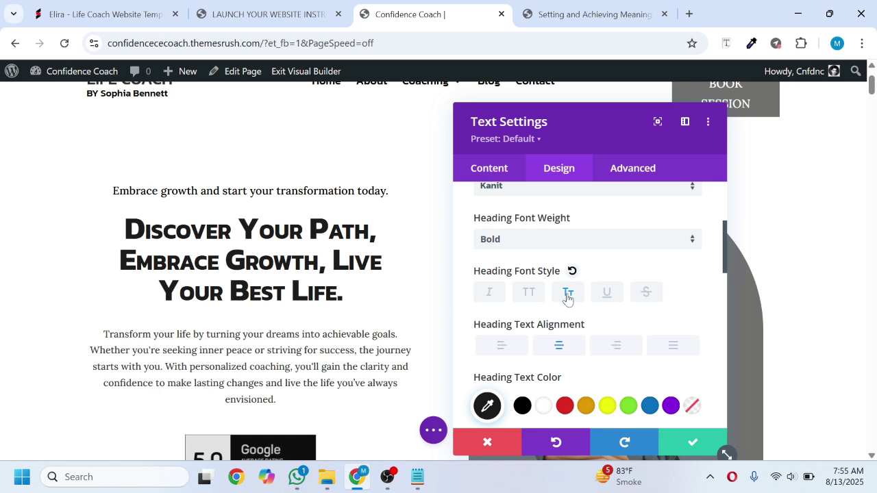
{"action": "left_click", "coordinate": [490, 295]}
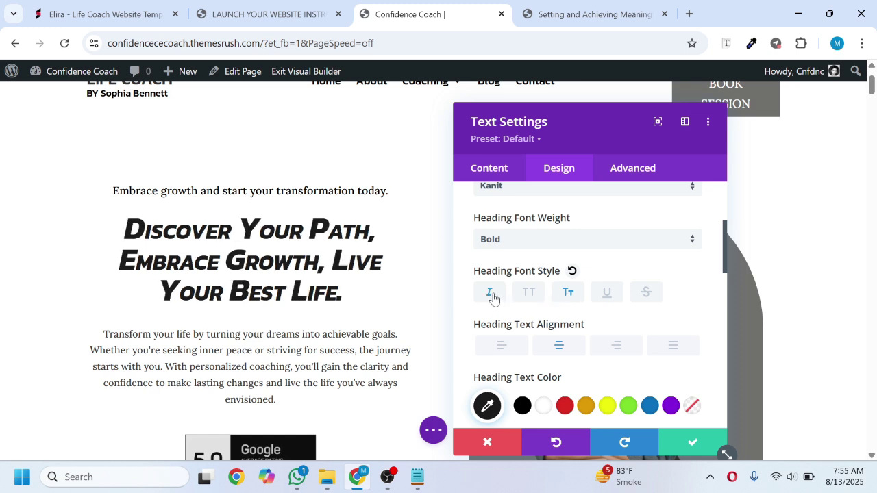
Step: Try right and left alignment on the hero heading and colour its text #e09900
{"action": "scroll", "coordinate": [516, 344], "scroll_direction": "down", "scroll_amount": 1}
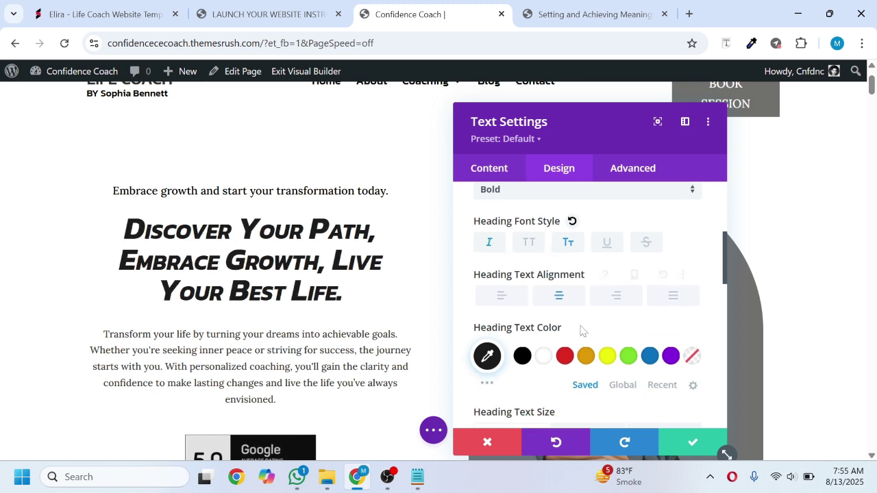
{"action": "left_click", "coordinate": [619, 296]}
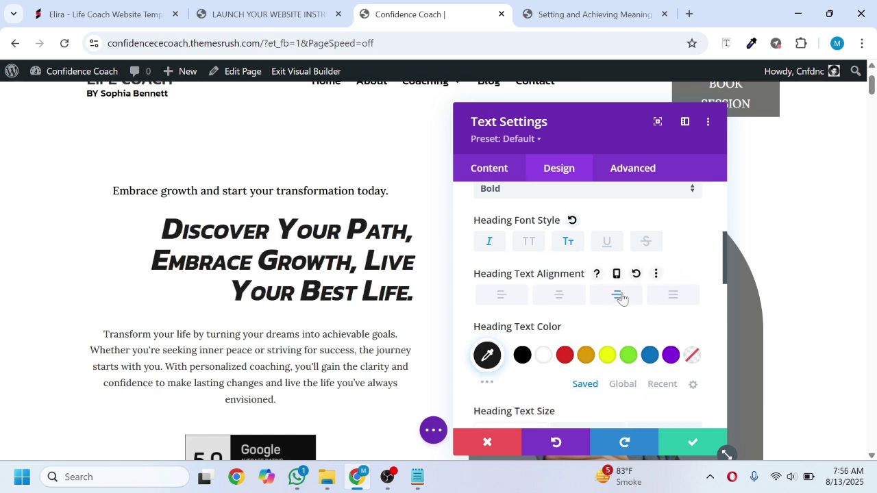
{"action": "left_click", "coordinate": [503, 296]}
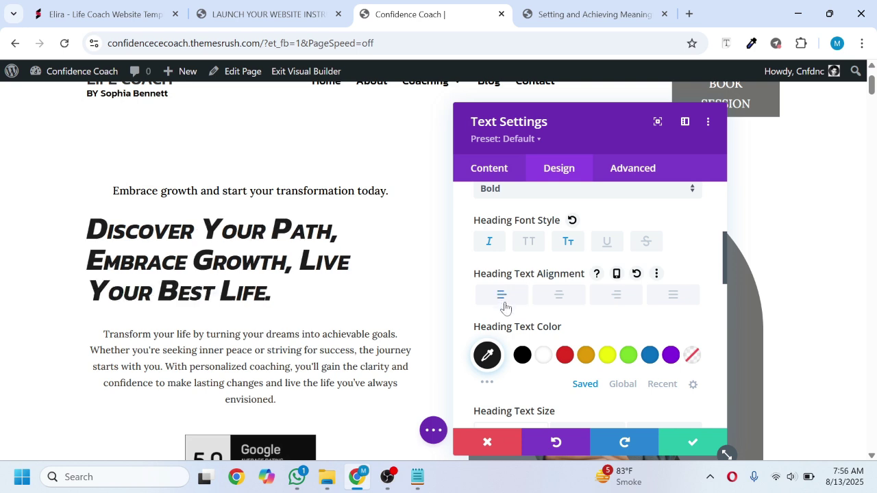
{"action": "left_click", "coordinate": [585, 355]}
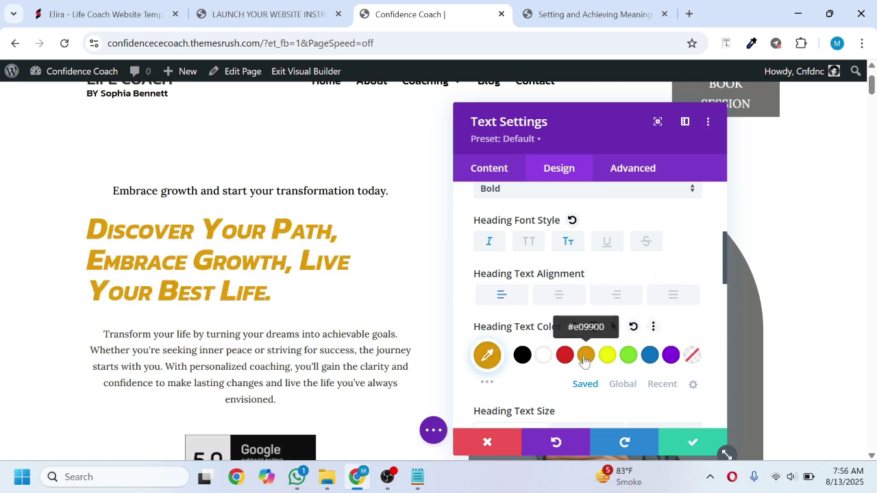
Step: Explore the hero heading's text size, shadow and spacing options, and discard all changes made to the heading
{"action": "scroll", "coordinate": [576, 352], "scroll_direction": "down", "scroll_amount": 5}
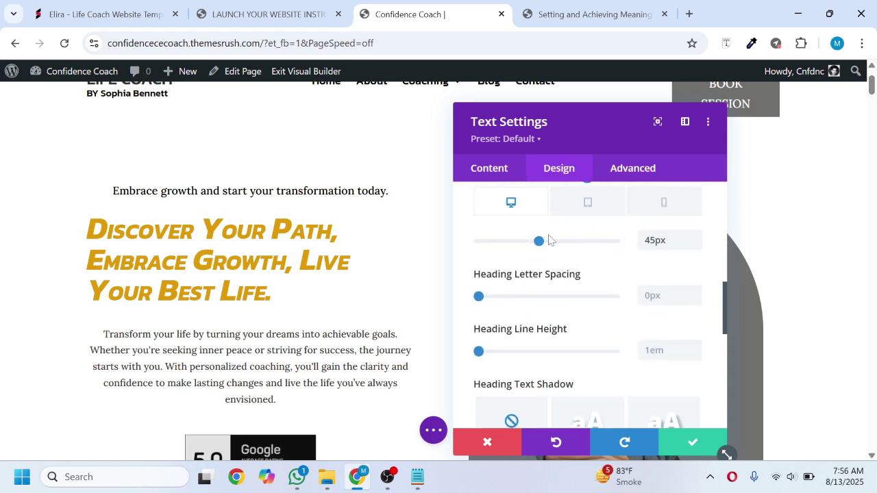
{"action": "mouse_move", "coordinate": [549, 245]}
{"action": "left_mouse_down"}
{"action": "mouse_move", "coordinate": [562, 242]}
{"action": "mouse_move", "coordinate": [540, 245]}
{"action": "left_mouse_up"}
{"action": "scroll", "coordinate": [521, 278], "scroll_direction": "down", "scroll_amount": 2}
{"action": "scroll", "coordinate": [603, 291], "scroll_direction": "down", "scroll_amount": 2}
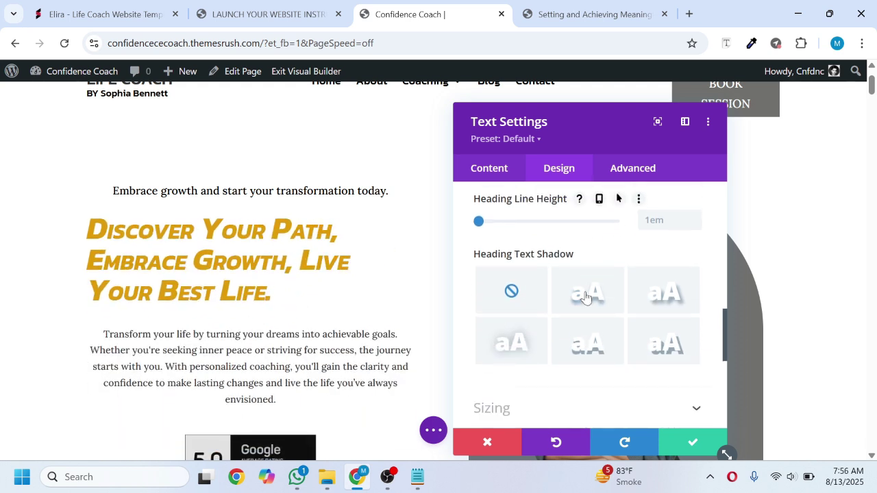
{"action": "scroll", "coordinate": [584, 296], "scroll_direction": "down", "scroll_amount": 4}
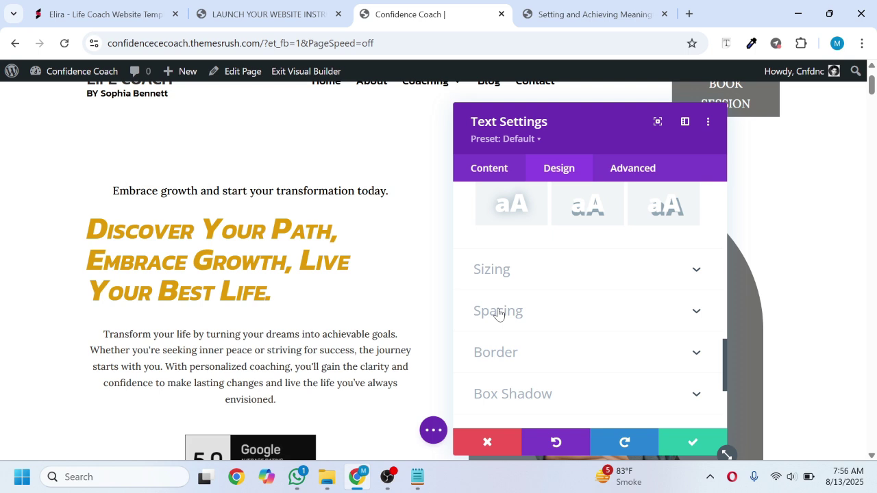
{"action": "left_click", "coordinate": [498, 314]}
{"action": "scroll", "coordinate": [529, 346], "scroll_direction": "down", "scroll_amount": 5}
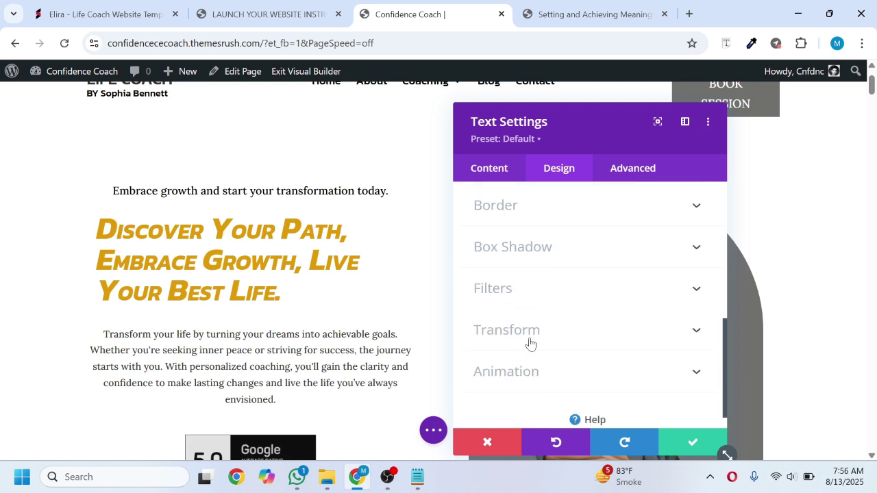
{"action": "scroll", "coordinate": [531, 336], "scroll_direction": "down", "scroll_amount": 1}
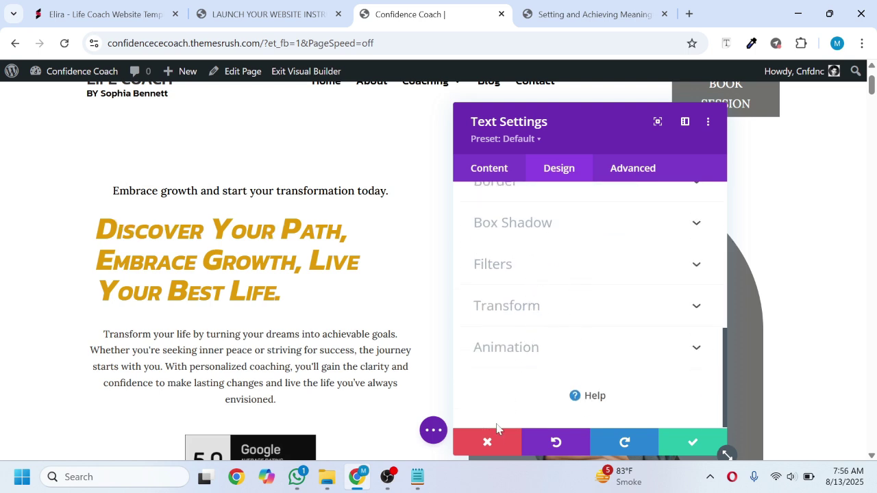
{"action": "left_click", "coordinate": [488, 441]}
Step: Try the red background colour #e02b20 on the "Your Trusted Life Coach" section
{"action": "scroll", "coordinate": [490, 370], "scroll_direction": "down", "scroll_amount": 1}
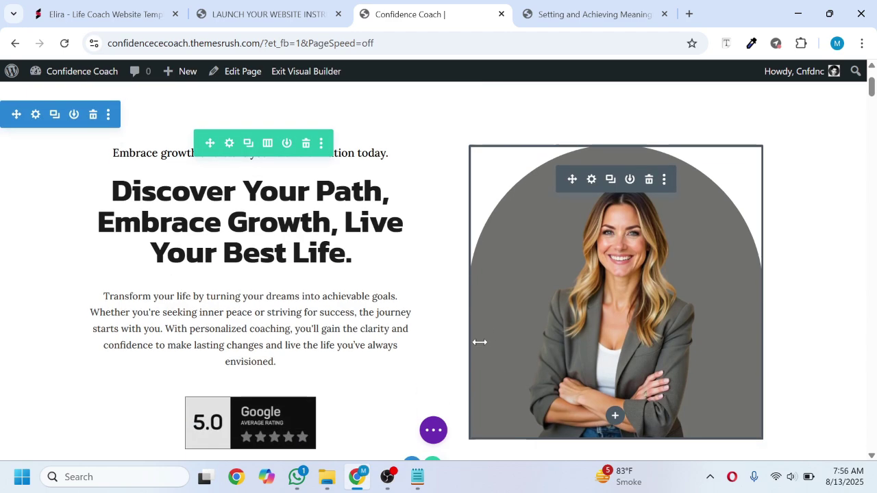
{"action": "scroll", "coordinate": [479, 342], "scroll_direction": "down", "scroll_amount": 10}
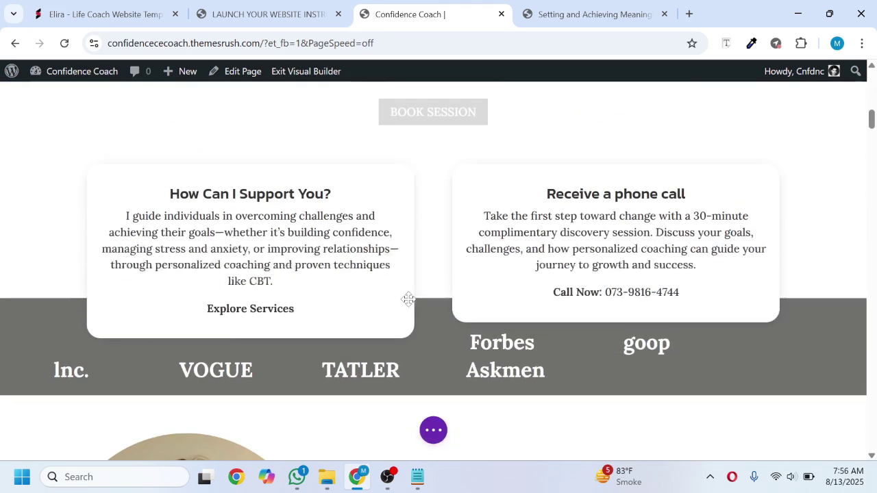
{"action": "scroll", "coordinate": [408, 300], "scroll_direction": "down", "scroll_amount": 1}
{"action": "scroll", "coordinate": [408, 300], "scroll_direction": "down", "scroll_amount": 3}
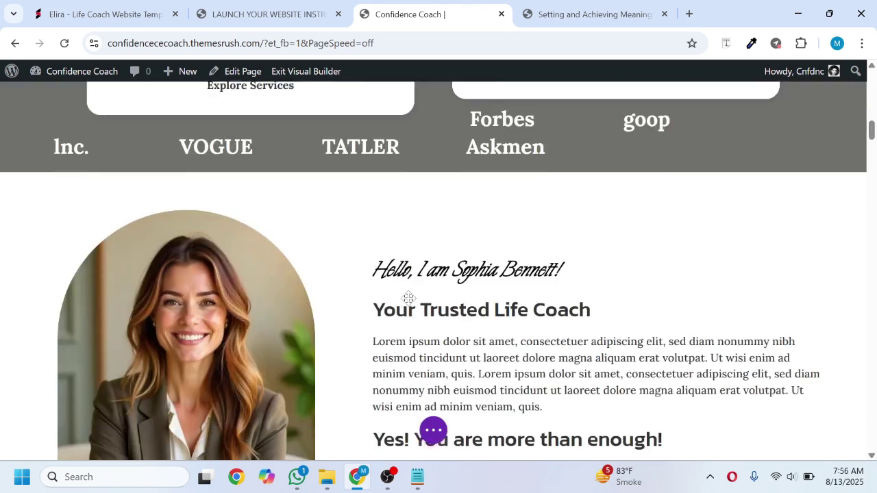
{"action": "scroll", "coordinate": [225, 221], "scroll_direction": "up", "scroll_amount": 2}
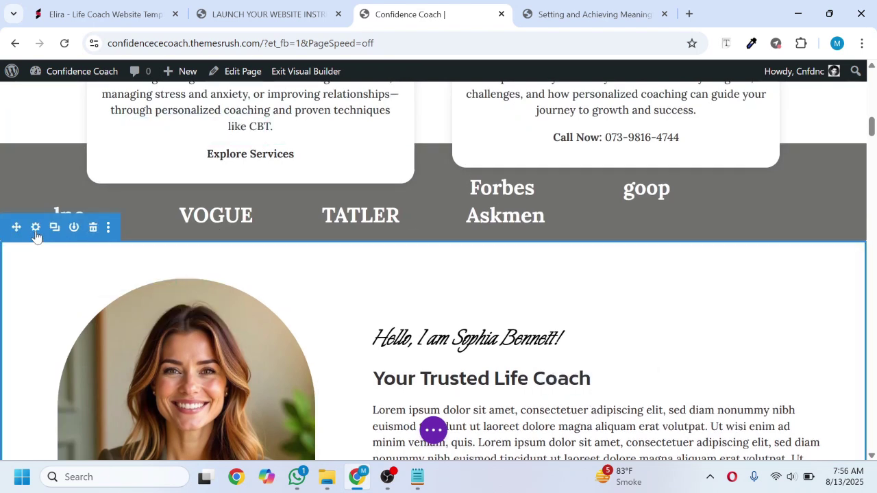
{"action": "left_click", "coordinate": [36, 228]}
{"action": "left_click", "coordinate": [501, 258]}
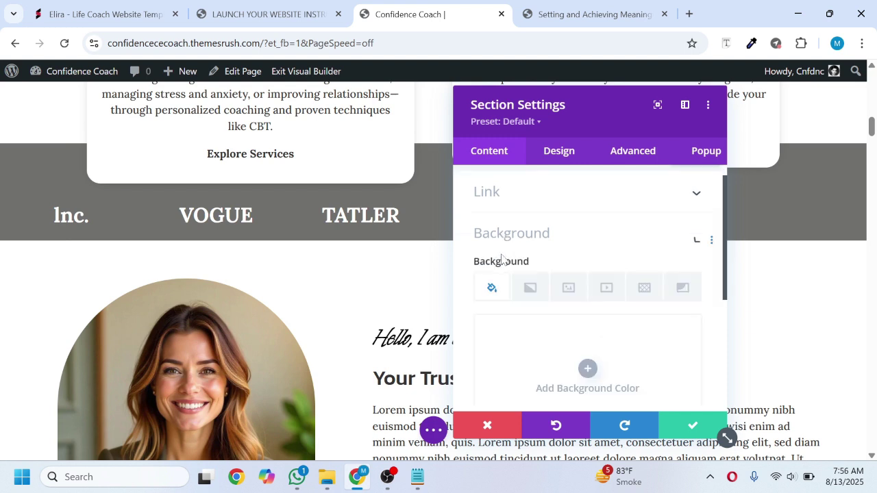
{"action": "scroll", "coordinate": [545, 296], "scroll_direction": "down", "scroll_amount": 1}
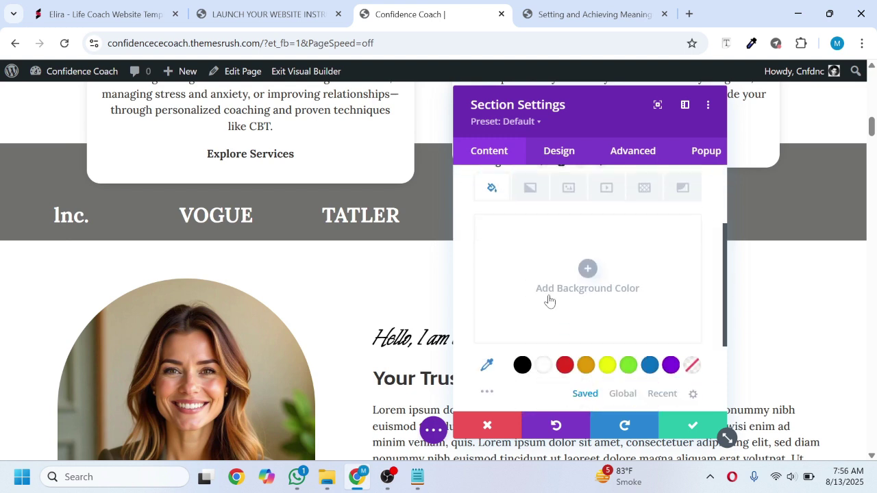
{"action": "scroll", "coordinate": [549, 302], "scroll_direction": "down", "scroll_amount": 1}
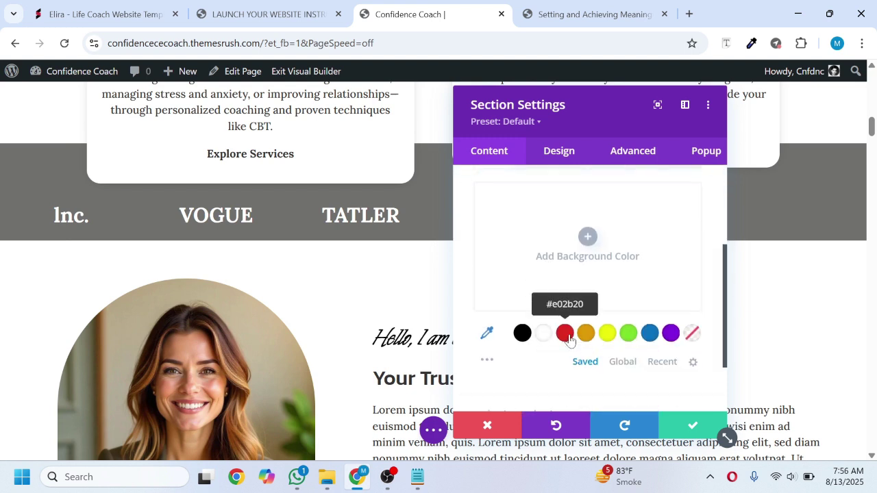
{"action": "left_click", "coordinate": [564, 333]}
{"action": "scroll", "coordinate": [638, 353], "scroll_direction": "down", "scroll_amount": 2}
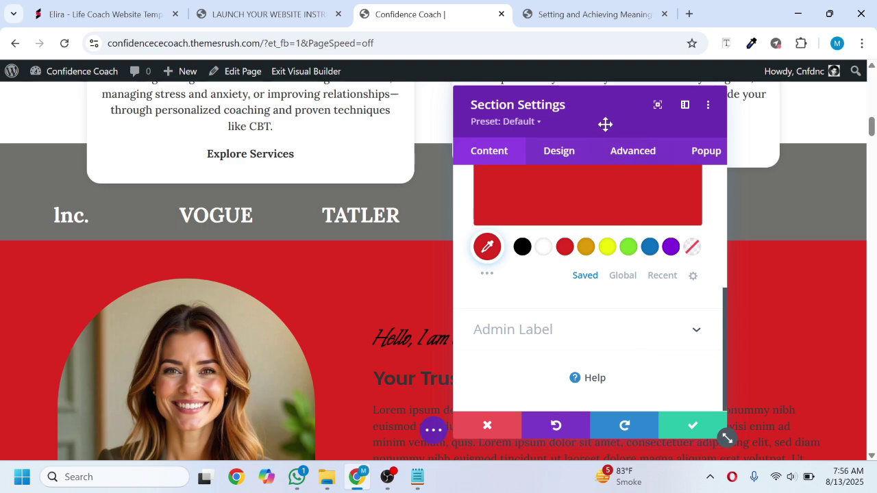
Step: Try the blue background #0c71c3 on the "Your Trusted Life Coach" section, and discard the section's background changes
{"action": "left_click_drag", "start_coordinate": [605, 123], "coordinate": [239, 149]}
{"action": "scroll", "coordinate": [333, 279], "scroll_direction": "down", "scroll_amount": 3}
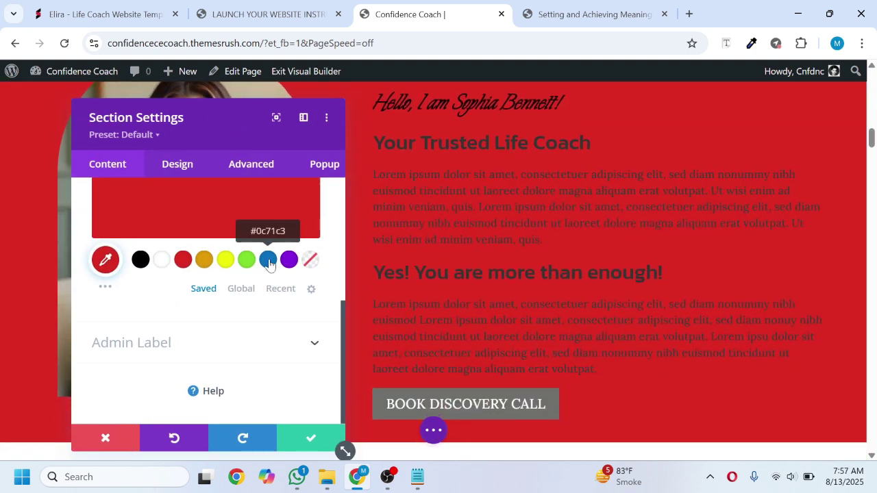
{"action": "left_click", "coordinate": [268, 261]}
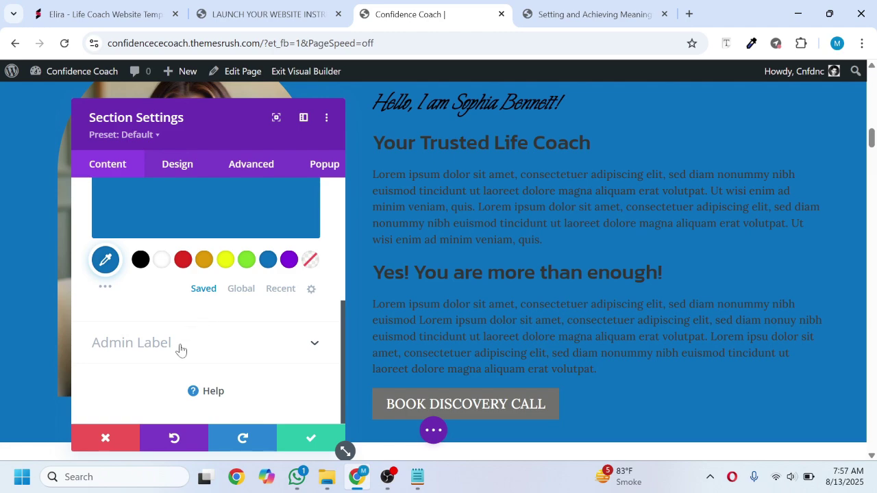
{"action": "left_click", "coordinate": [107, 439]}
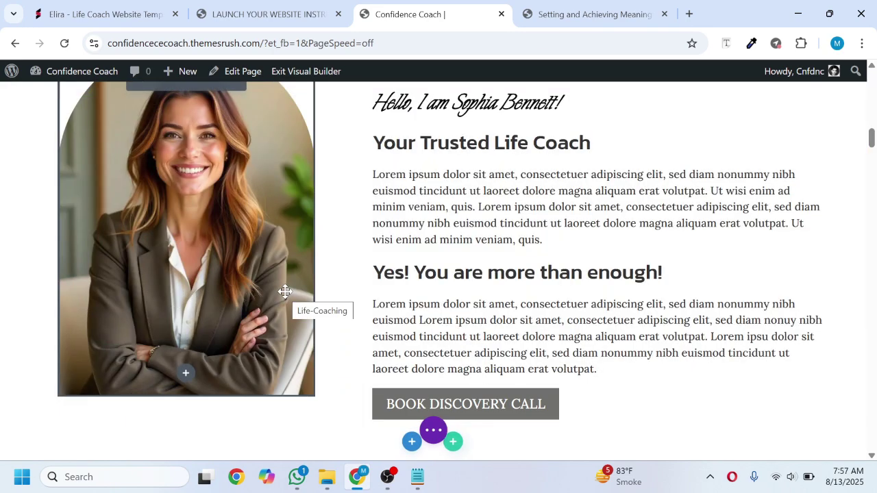
Step: Replace the portrait in the "Your Trusted Life Coach" section with My-Coaching-Details-1.webp from the media library
{"action": "scroll", "coordinate": [275, 281], "scroll_direction": "down", "scroll_amount": 2}
{"action": "scroll", "coordinate": [247, 250], "scroll_direction": "up", "scroll_amount": 1}
{"action": "scroll", "coordinate": [241, 240], "scroll_direction": "up", "scroll_amount": 2}
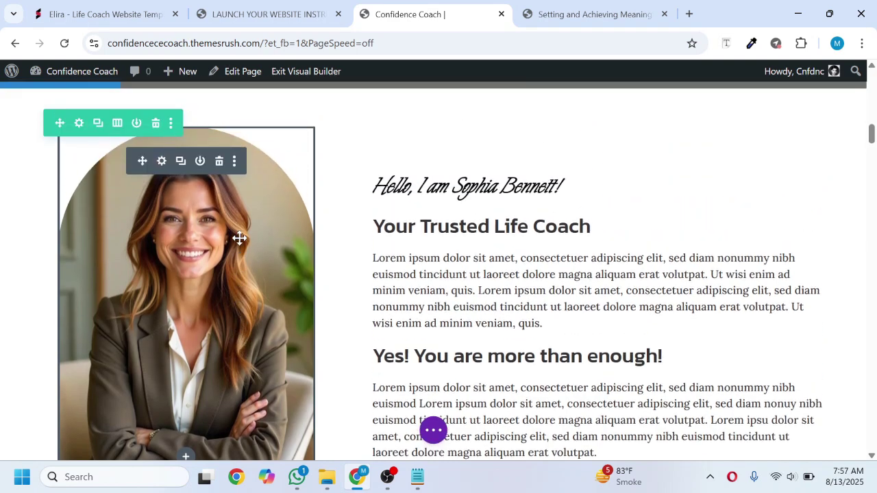
{"action": "left_click", "coordinate": [162, 185]}
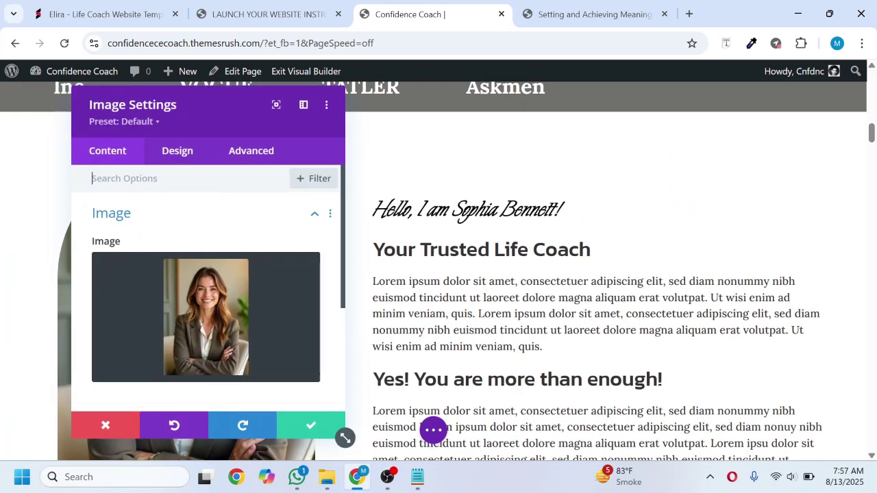
{"action": "left_click_drag", "start_coordinate": [207, 113], "coordinate": [585, 146]}
{"action": "left_click", "coordinate": [633, 310]}
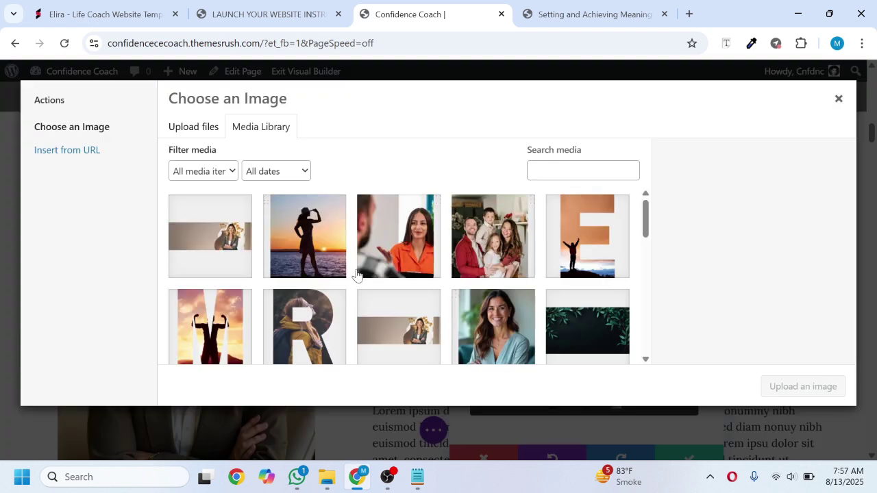
{"action": "left_click", "coordinate": [288, 236]}
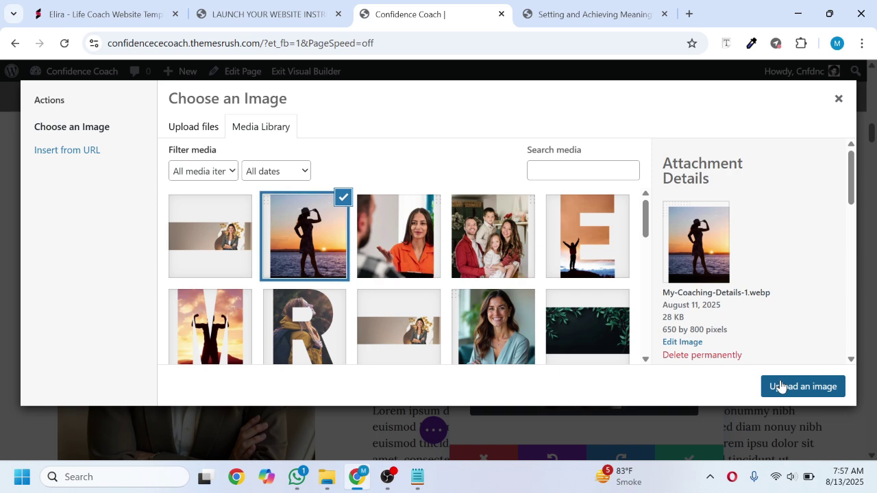
{"action": "left_click", "coordinate": [781, 385]}
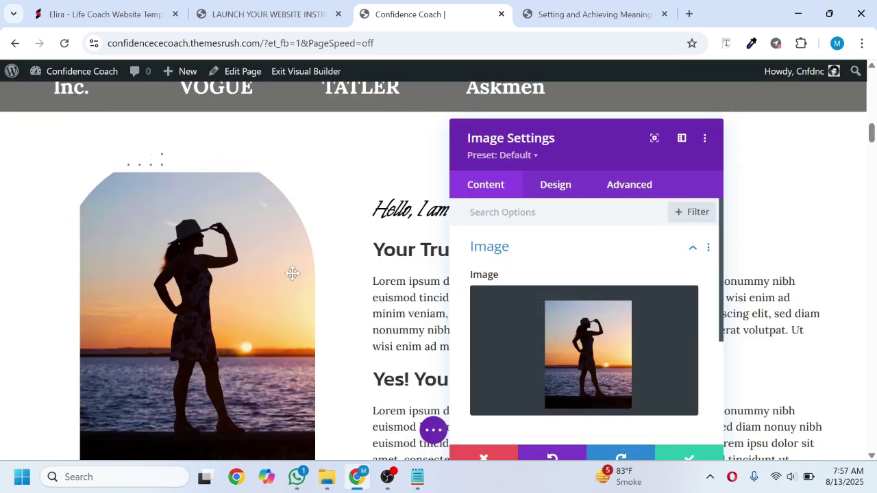
{"action": "scroll", "coordinate": [293, 271], "scroll_direction": "down", "scroll_amount": 2}
{"action": "scroll", "coordinate": [296, 264], "scroll_direction": "down", "scroll_amount": 1}
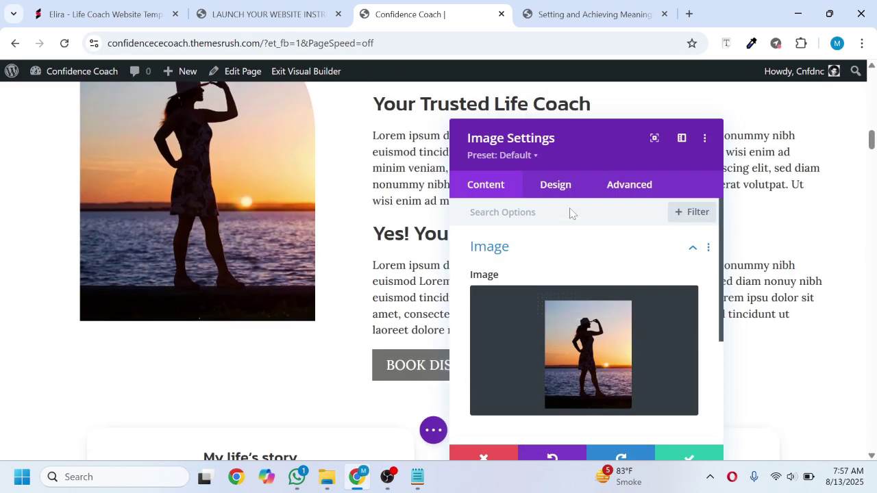
Step: Discard the portrait image replacement in the "Your Trusted Life Coach" section
{"action": "left_click_drag", "start_coordinate": [581, 137], "coordinate": [608, 107]}
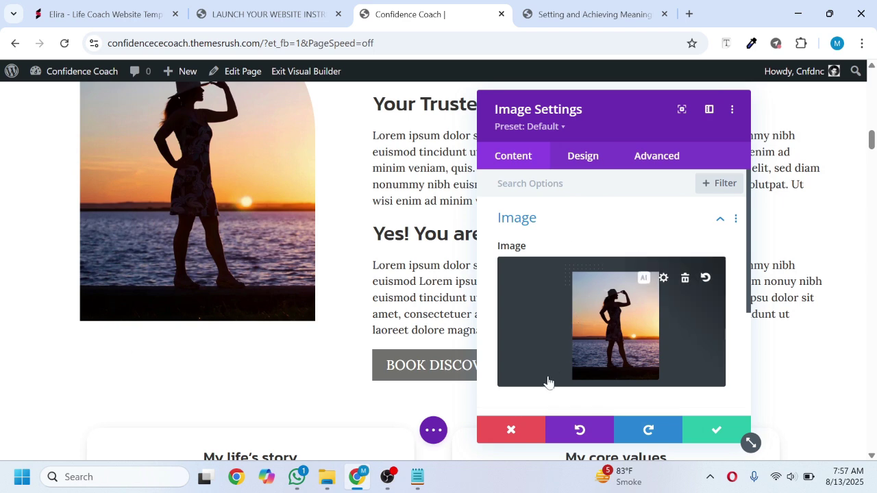
{"action": "left_click", "coordinate": [514, 431]}
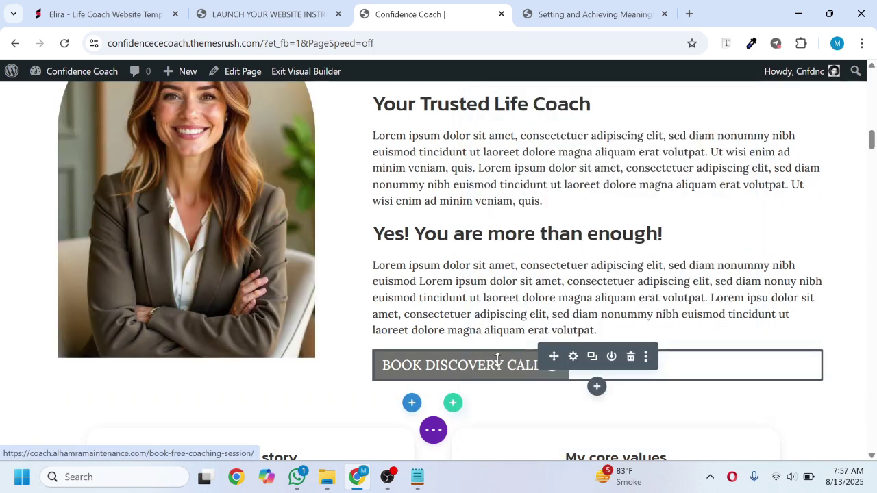
Step: Try the text colour #e09900 and the background colour #e02b20 on the BOOK DISCOVERY CALL button
{"action": "left_click", "coordinate": [572, 357]}
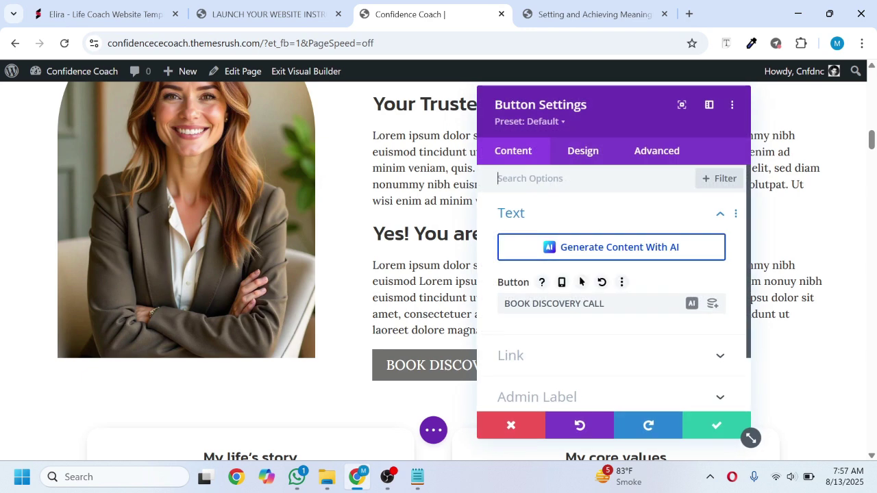
{"action": "left_click", "coordinate": [579, 154]}
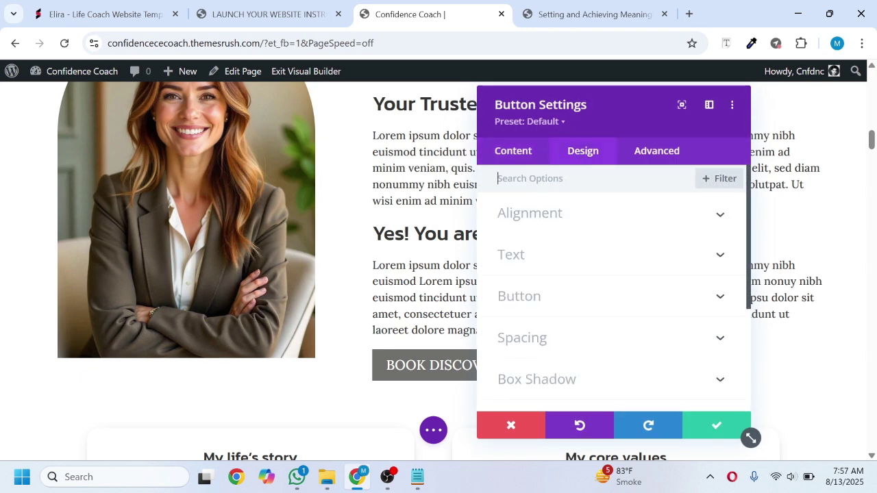
{"action": "left_click", "coordinate": [535, 303]}
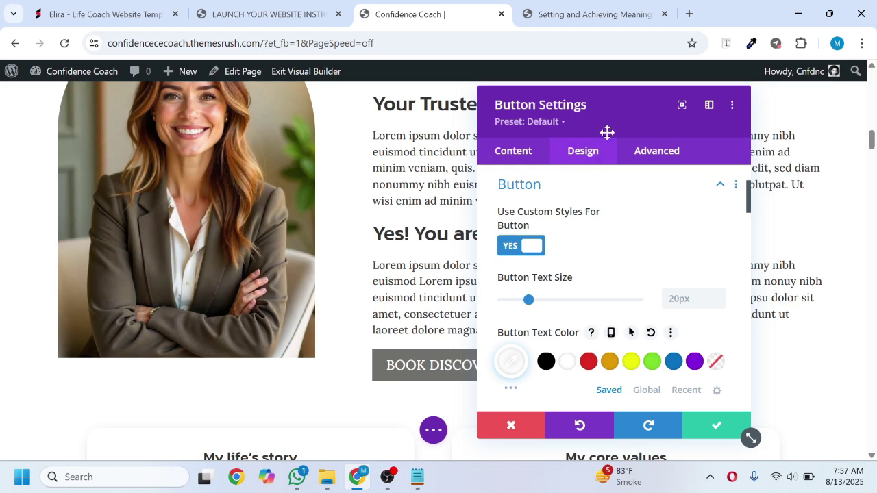
{"action": "left_click_drag", "start_coordinate": [607, 133], "coordinate": [710, 115]}
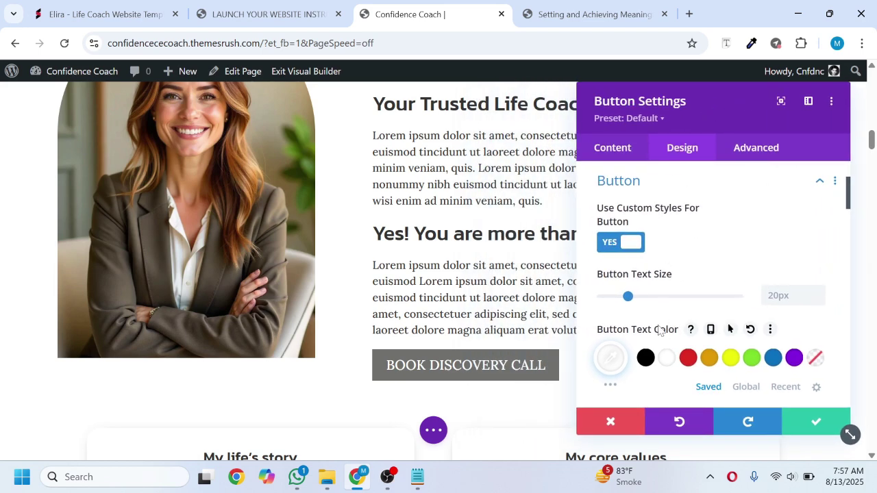
{"action": "left_click", "coordinate": [707, 359]}
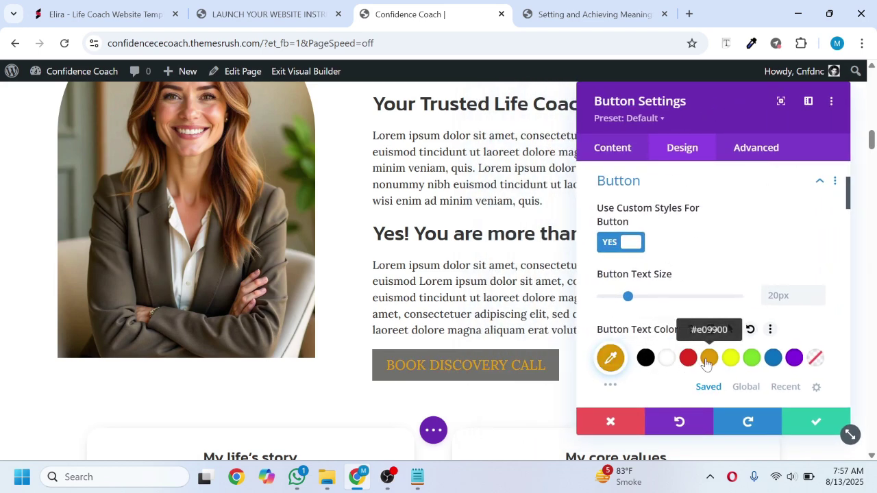
{"action": "scroll", "coordinate": [687, 365], "scroll_direction": "down", "scroll_amount": 4}
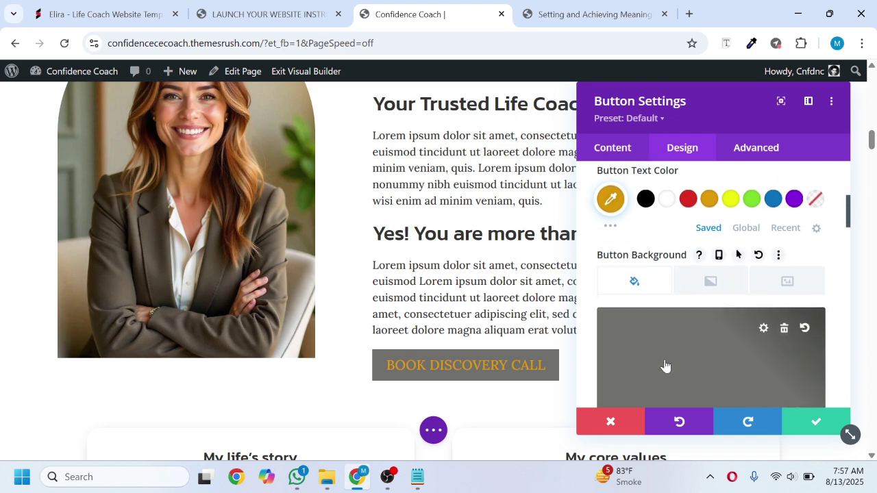
{"action": "scroll", "coordinate": [646, 354], "scroll_direction": "down", "scroll_amount": 2}
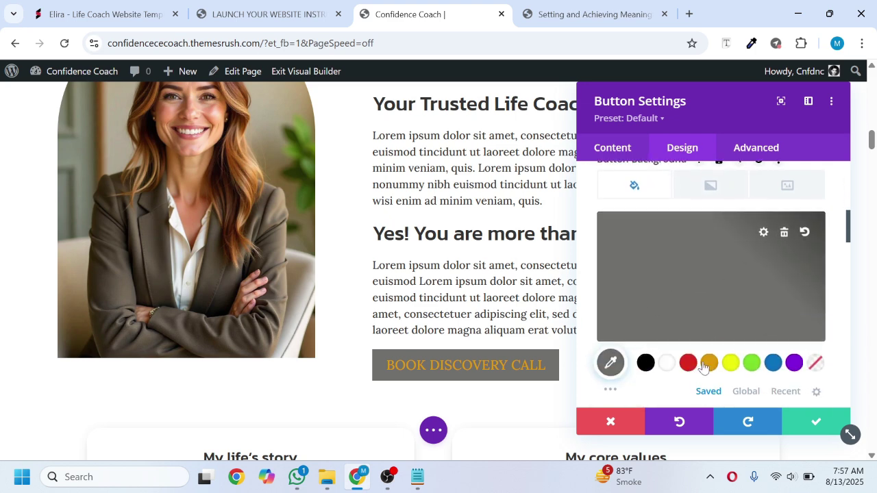
{"action": "left_click", "coordinate": [688, 366]}
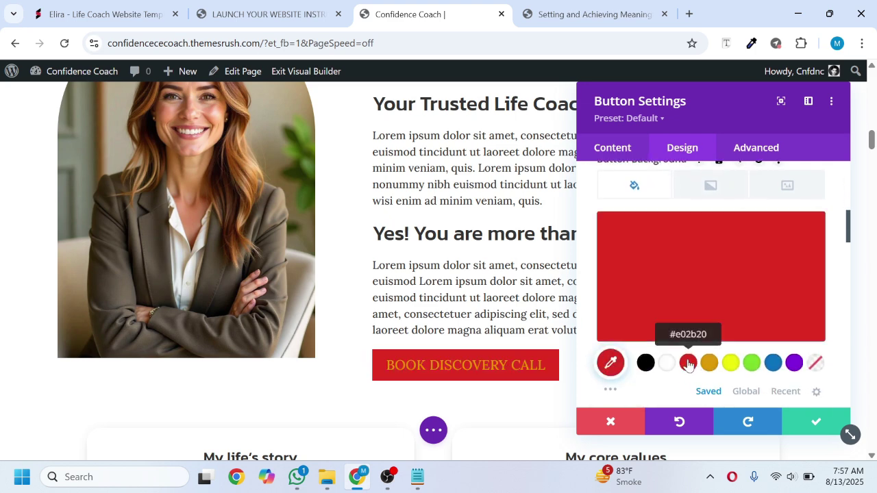
Step: Try a wider border on the BOOK DISCOVERY CALL button and return its border width to 0px
{"action": "scroll", "coordinate": [690, 328], "scroll_direction": "down", "scroll_amount": 1}
{"action": "scroll", "coordinate": [689, 323], "scroll_direction": "down", "scroll_amount": 3}
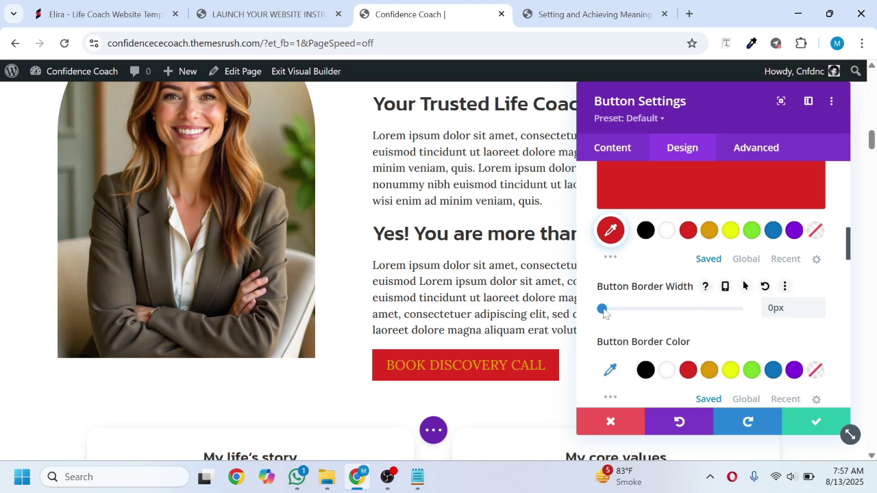
{"action": "left_click_drag", "start_coordinate": [615, 312], "coordinate": [596, 309]}
Step: Try rounding the BOOK DISCOVERY CALL button's corners with a larger border radius, and return the radius to 0px
{"action": "scroll", "coordinate": [636, 333], "scroll_direction": "down", "scroll_amount": 4}
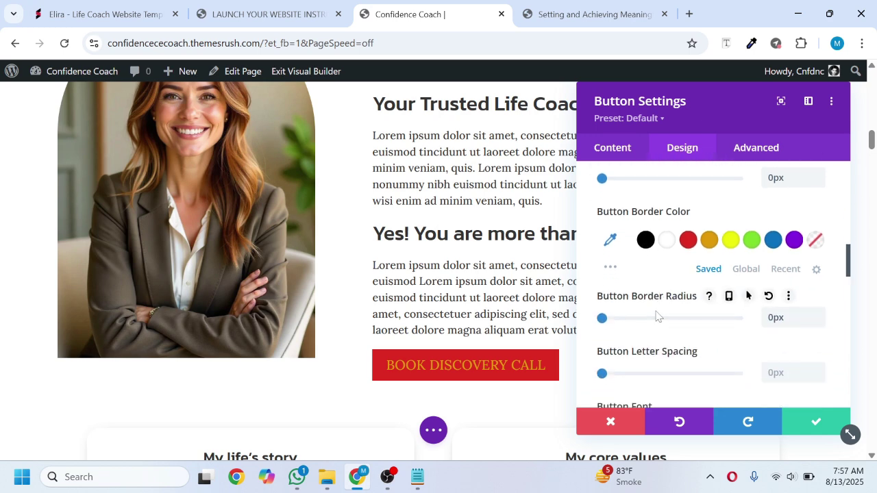
{"action": "scroll", "coordinate": [656, 315], "scroll_direction": "down", "scroll_amount": 1}
{"action": "mouse_move", "coordinate": [749, 265]}
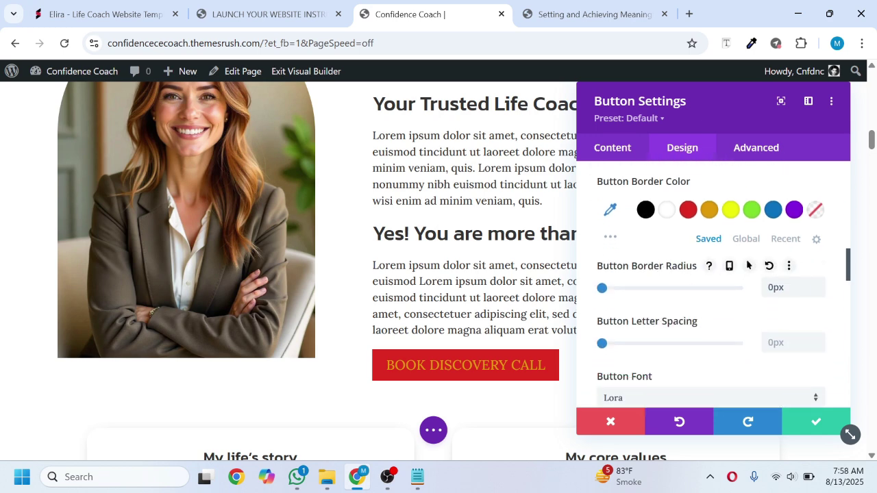
{"action": "left_click", "coordinate": [819, 284]}
{"action": "left_click", "coordinate": [819, 284]}
{"action": "left_click", "coordinate": [819, 284]}
{"action": "left_click", "coordinate": [819, 284]}
{"action": "left_click", "coordinate": [818, 284]}
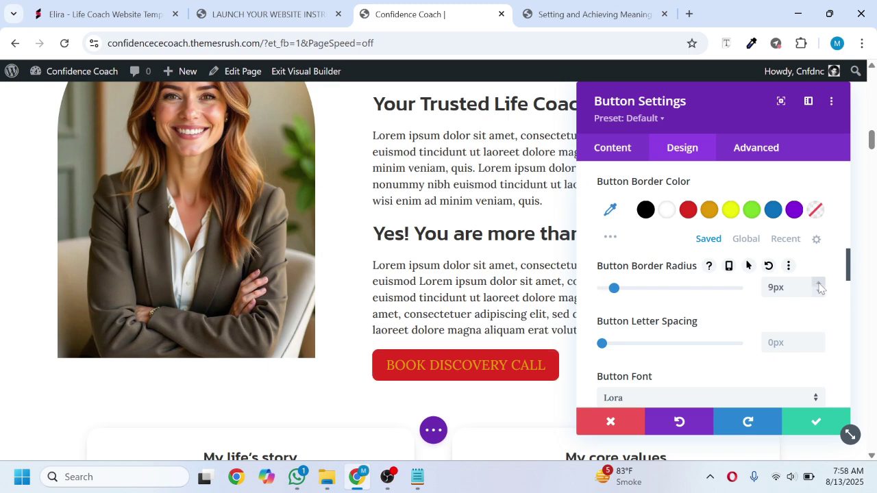
{"action": "left_click", "coordinate": [819, 284]}
{"action": "left_click_drag", "start_coordinate": [626, 289], "coordinate": [587, 295]}
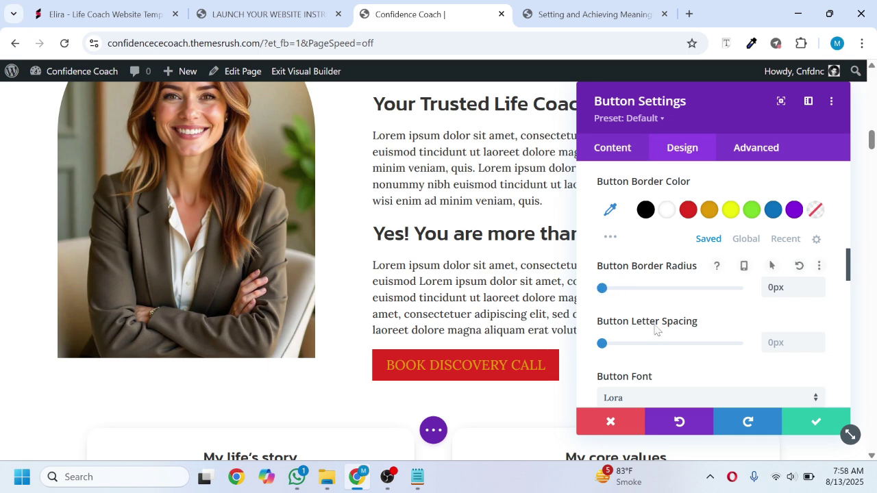
Step: Try centre alignment on the BOOK DISCOVERY CALL button, return it to left alignment, and discard all the button's changes
{"action": "scroll", "coordinate": [668, 336], "scroll_direction": "down", "scroll_amount": 1}
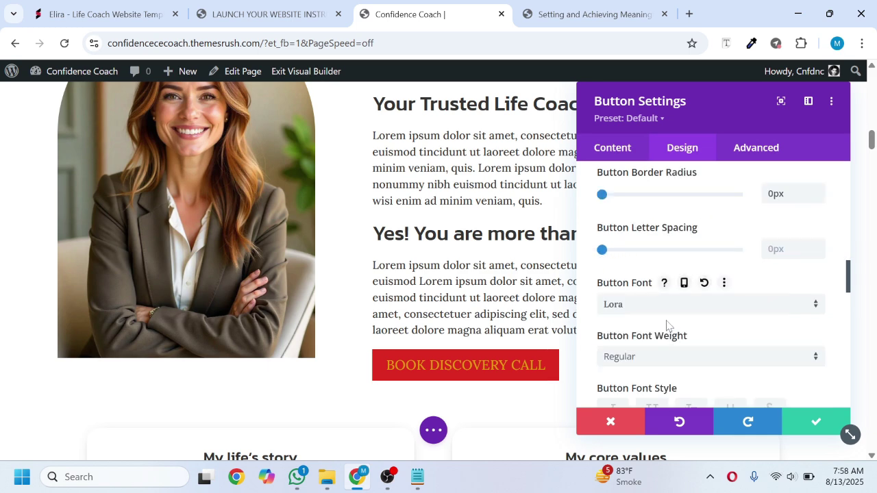
{"action": "scroll", "coordinate": [668, 326], "scroll_direction": "down", "scroll_amount": 2}
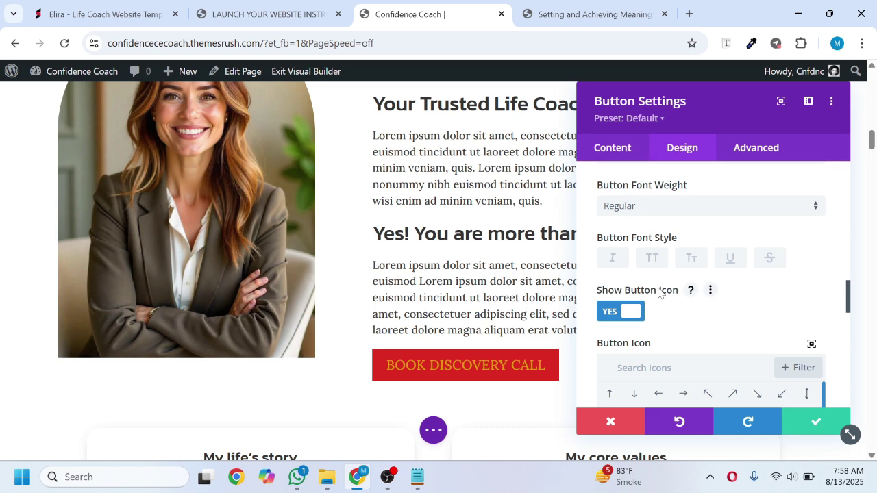
{"action": "scroll", "coordinate": [659, 292], "scroll_direction": "down", "scroll_amount": 4}
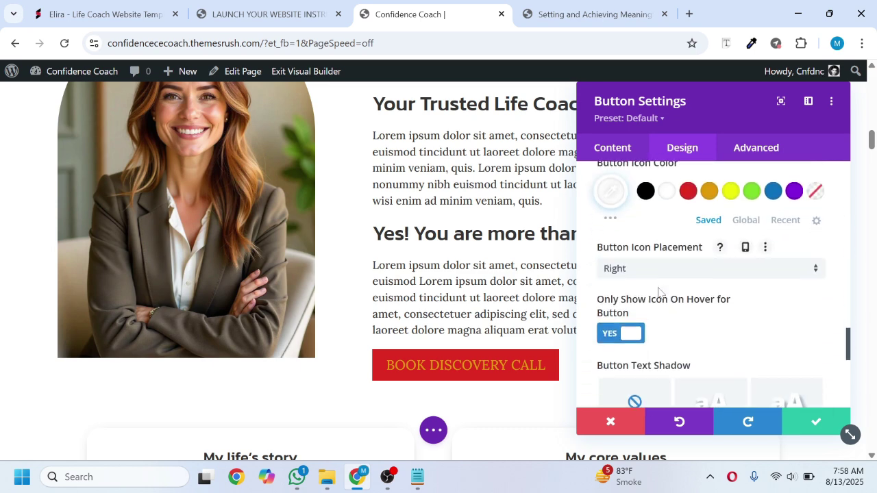
{"action": "scroll", "coordinate": [656, 301], "scroll_direction": "down", "scroll_amount": 2}
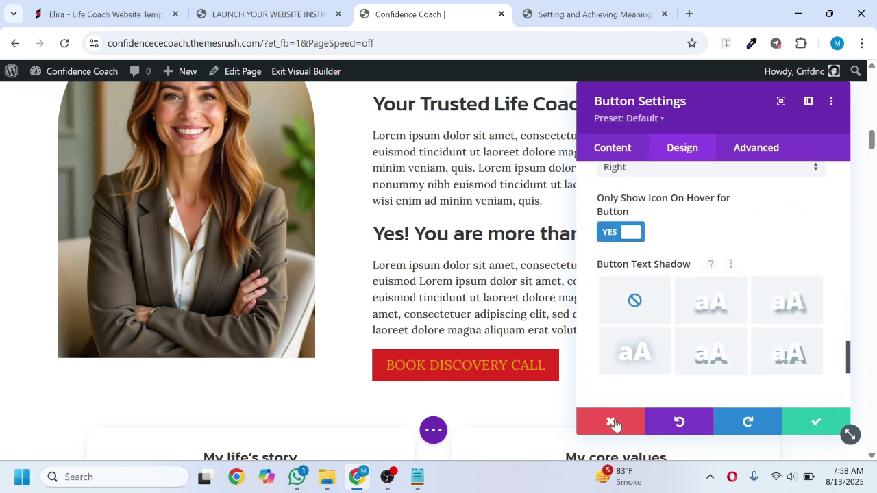
{"action": "scroll", "coordinate": [634, 343], "scroll_direction": "up", "scroll_amount": 10}
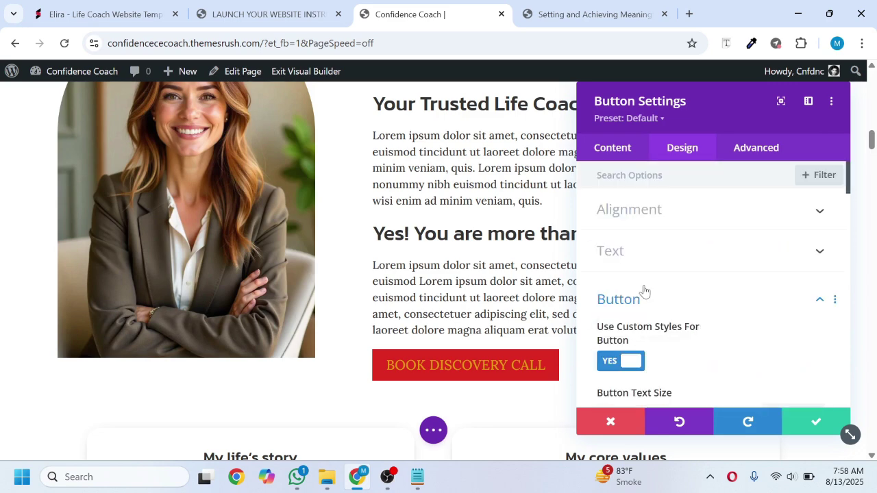
{"action": "left_click", "coordinate": [638, 217]}
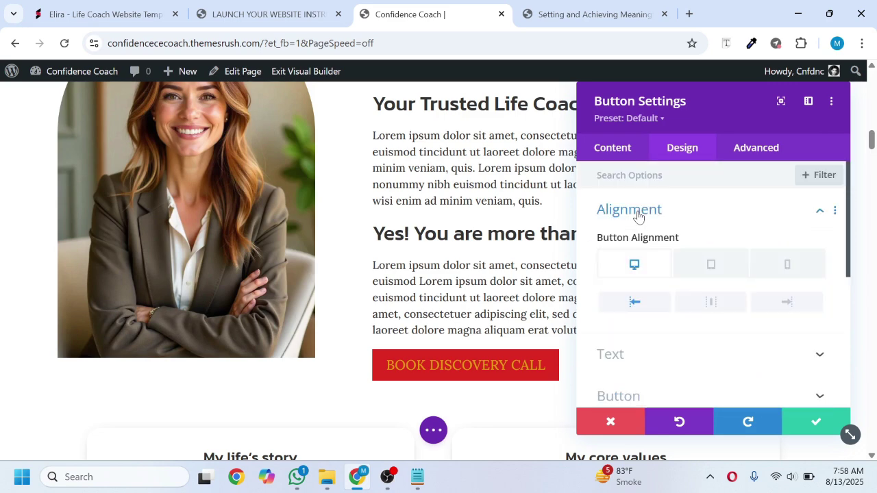
{"action": "left_click", "coordinate": [710, 303]}
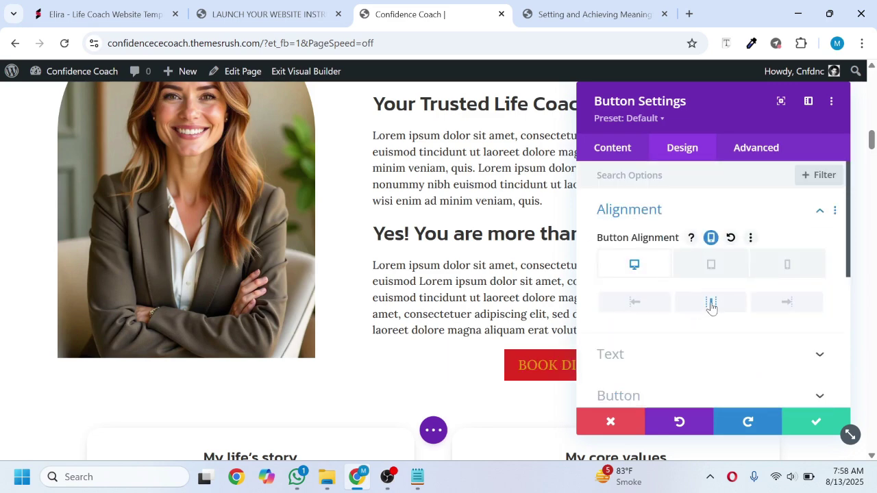
{"action": "left_click", "coordinate": [629, 306]}
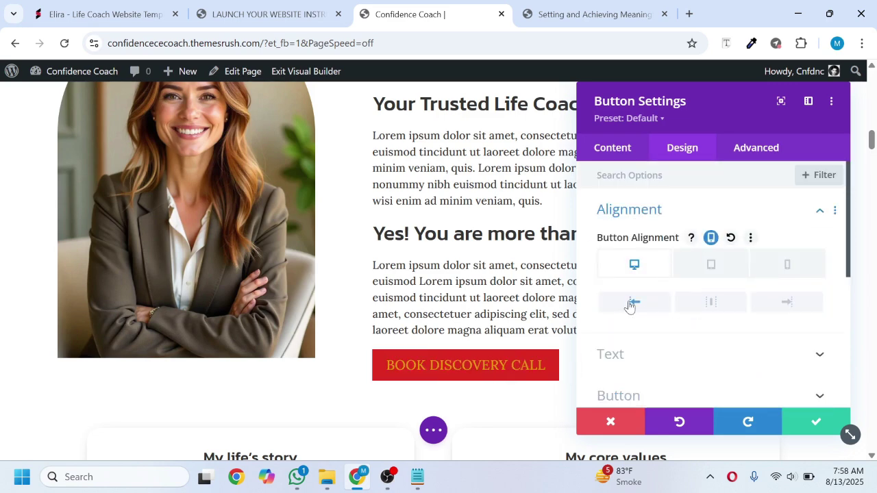
{"action": "left_click", "coordinate": [610, 422]}
Step: Enable the popup option for the "CHANGE YOUR LIFE TODAY" contact form section
{"action": "scroll", "coordinate": [577, 319], "scroll_direction": "down", "scroll_amount": 2}
{"action": "scroll", "coordinate": [509, 308], "scroll_direction": "down", "scroll_amount": 20}
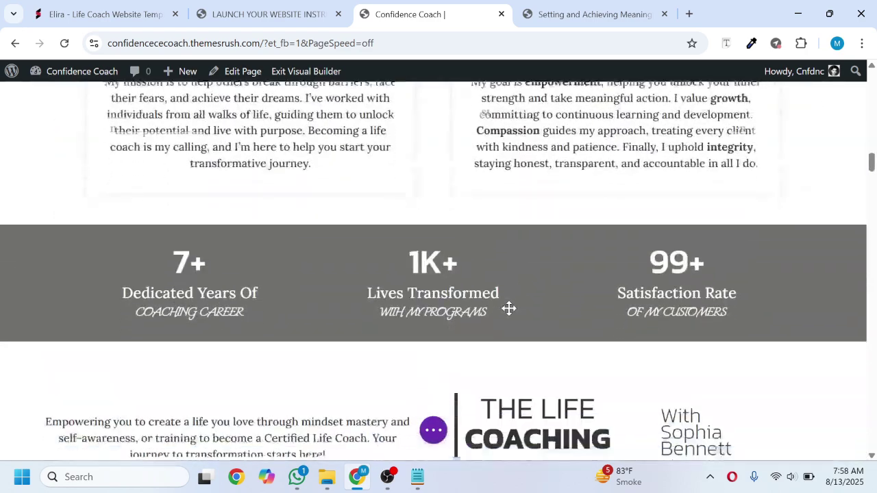
{"action": "scroll", "coordinate": [509, 308], "scroll_direction": "down", "scroll_amount": 12}
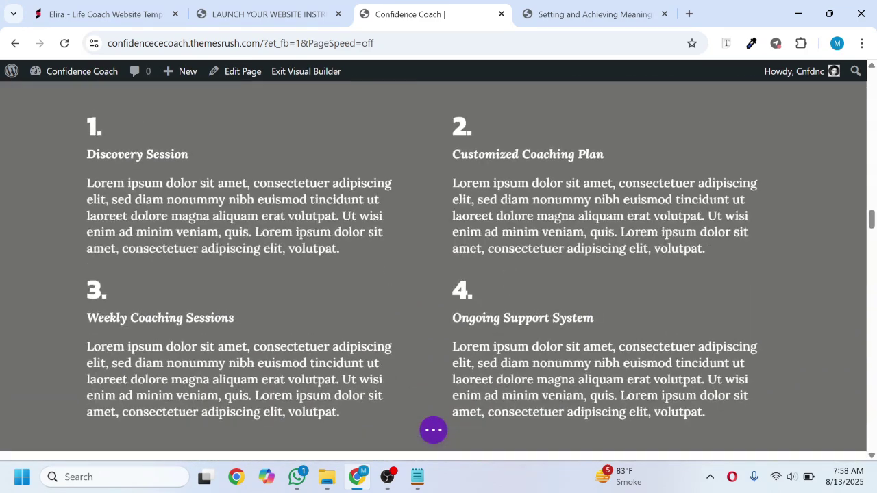
{"action": "scroll", "coordinate": [438, 274], "scroll_direction": "down", "scroll_amount": 15}
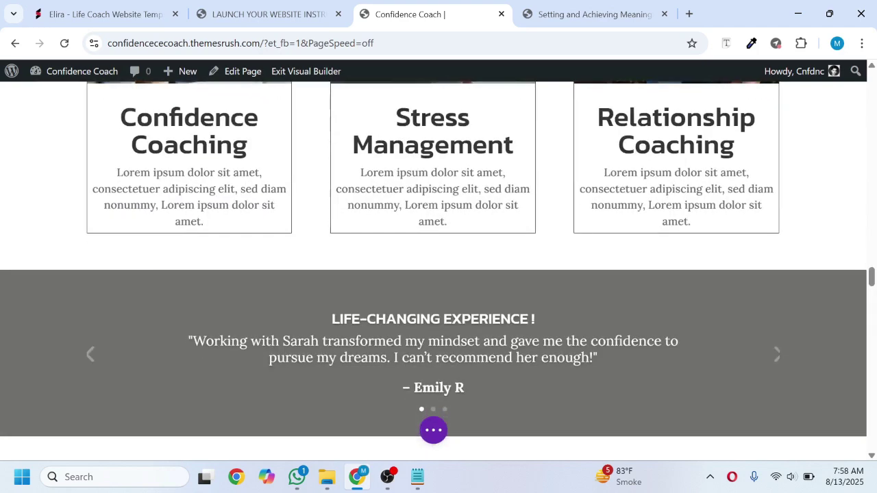
{"action": "scroll", "coordinate": [439, 274], "scroll_direction": "down", "scroll_amount": 9}
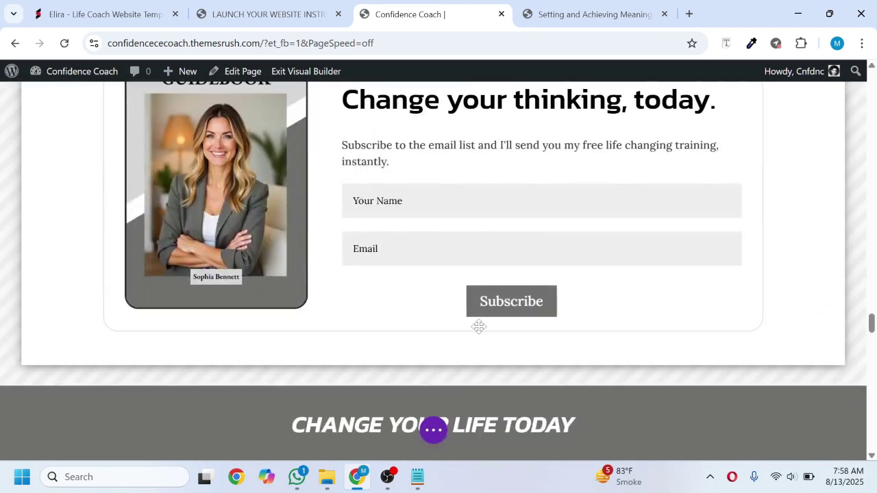
{"action": "scroll", "coordinate": [439, 274], "scroll_direction": "up", "scroll_amount": 4}
{"action": "scroll", "coordinate": [223, 273], "scroll_direction": "up", "scroll_amount": 2}
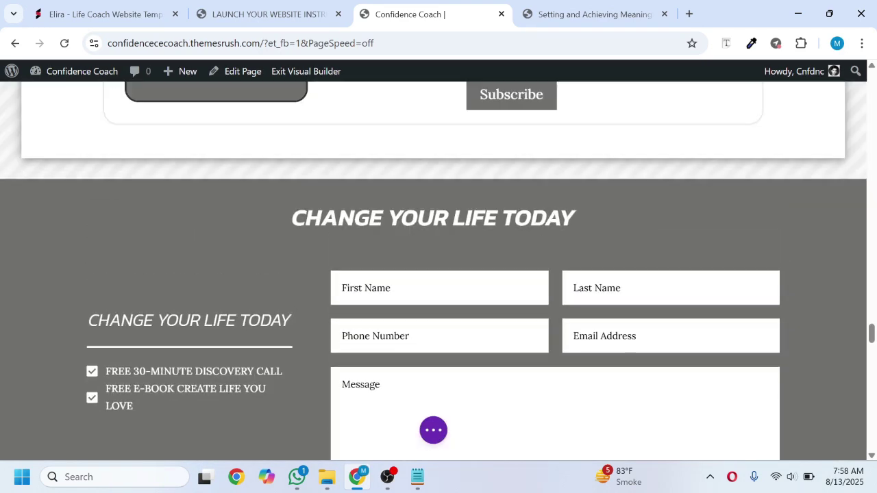
{"action": "mouse_move", "coordinate": [122, 229]}
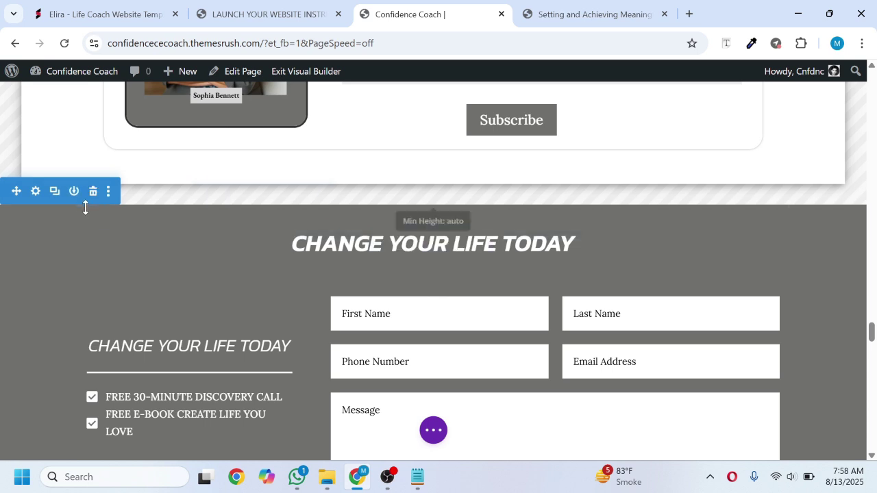
{"action": "left_click", "coordinate": [35, 192]}
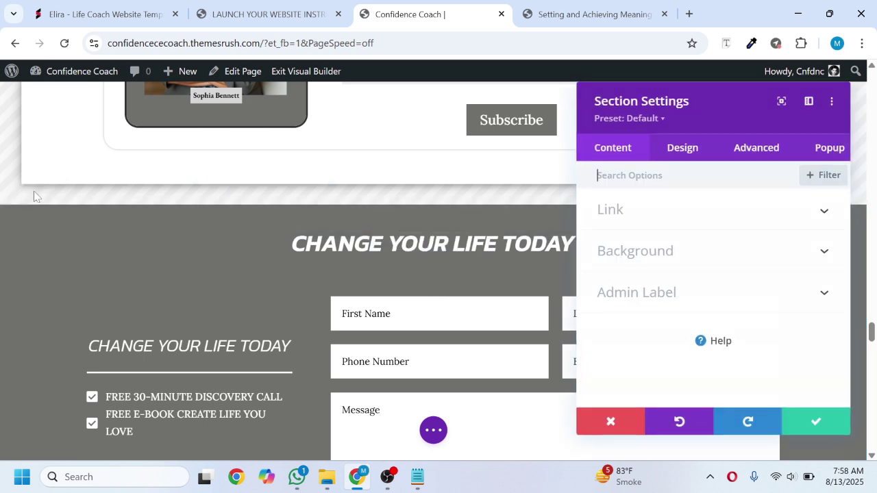
{"action": "left_click", "coordinate": [829, 152]}
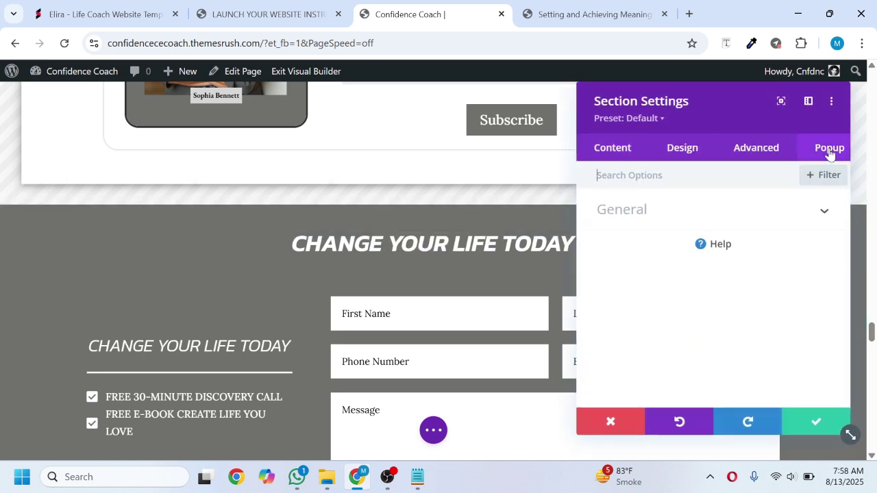
{"action": "left_click", "coordinate": [651, 217]}
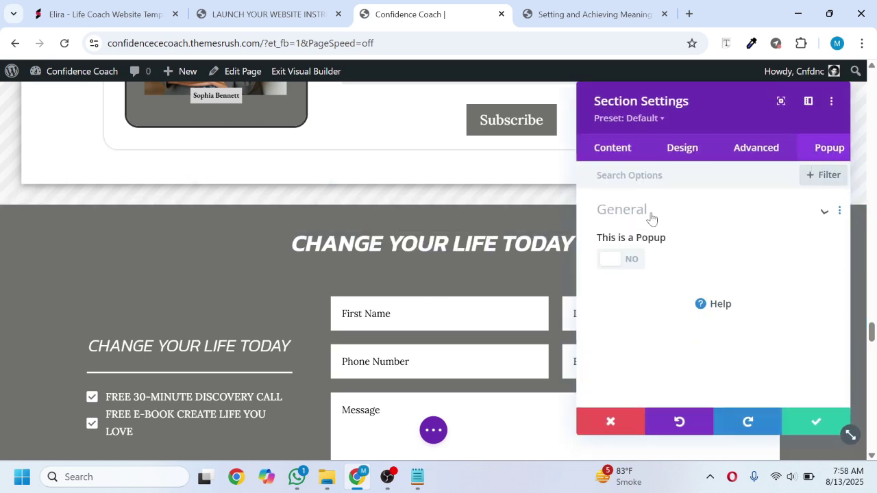
{"action": "left_click", "coordinate": [635, 268]}
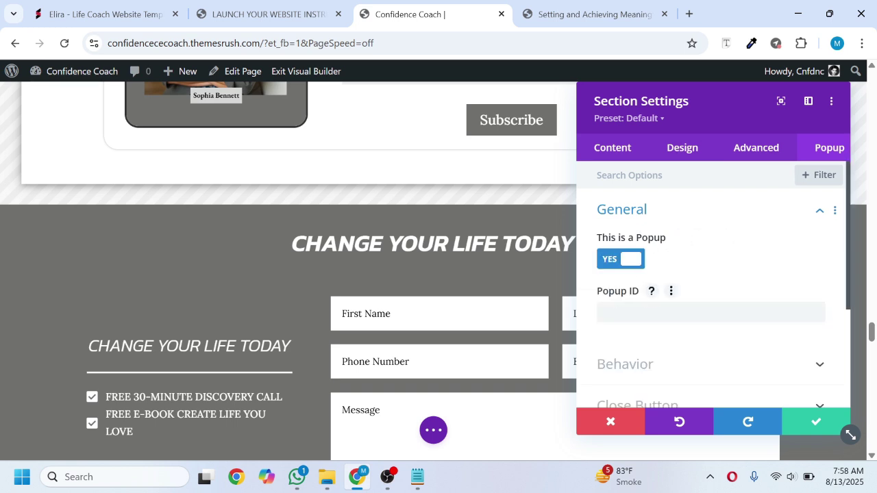
Step: Examine the Behavior and Close Button popup options of the "CHANGE YOUR LIFE TODAY" section, and discard the section's changes
{"action": "scroll", "coordinate": [677, 308], "scroll_direction": "down", "scroll_amount": 2}
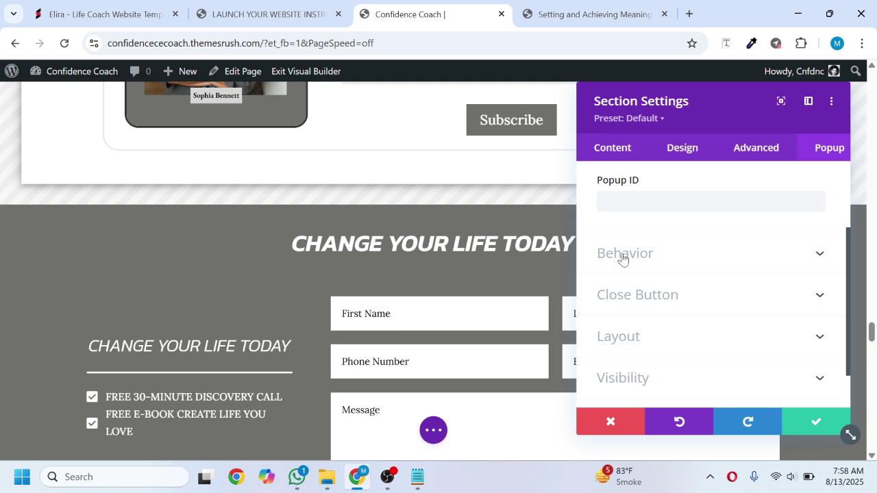
{"action": "left_click", "coordinate": [623, 258]}
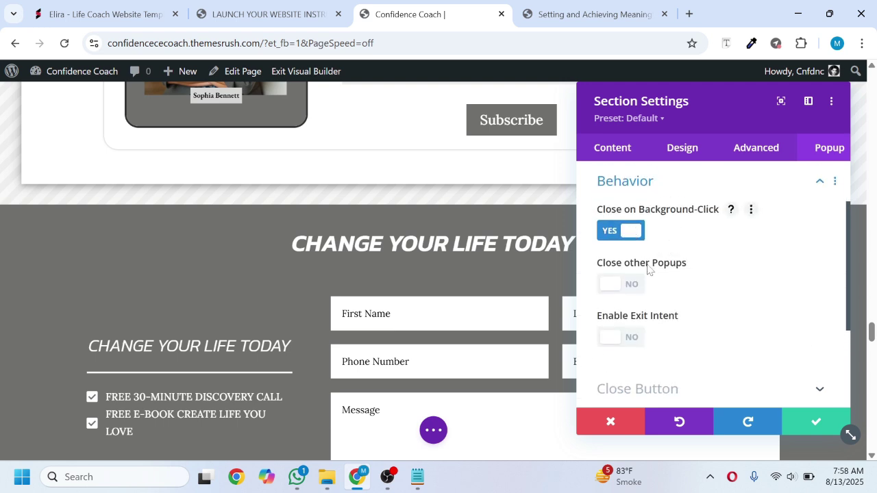
{"action": "scroll", "coordinate": [648, 270], "scroll_direction": "down", "scroll_amount": 1}
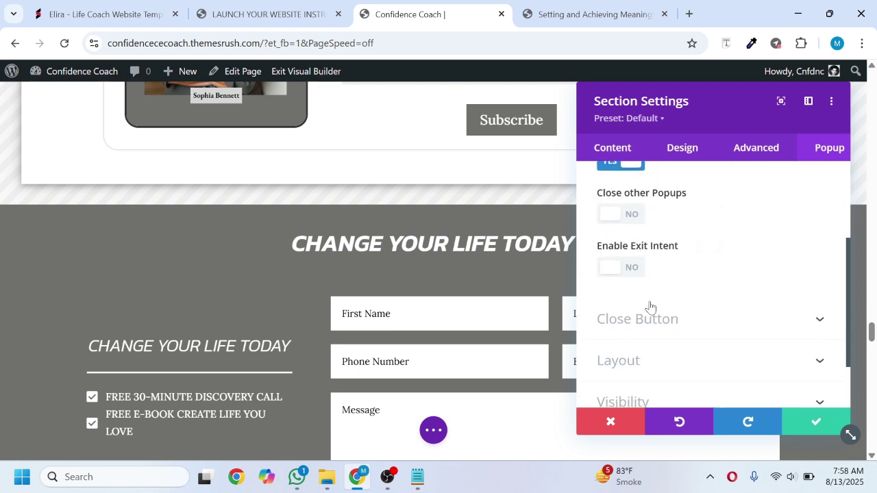
{"action": "scroll", "coordinate": [650, 306], "scroll_direction": "down", "scroll_amount": 1}
{"action": "left_click", "coordinate": [638, 273]}
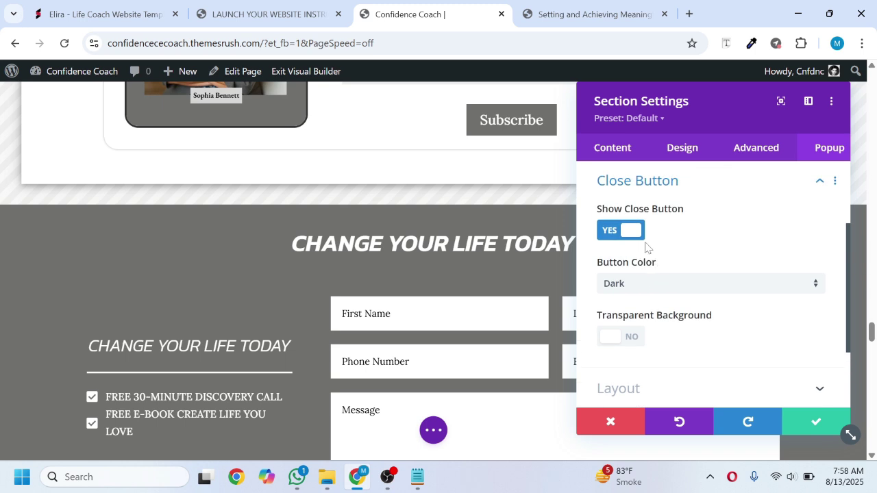
{"action": "scroll", "coordinate": [650, 282], "scroll_direction": "down", "scroll_amount": 2}
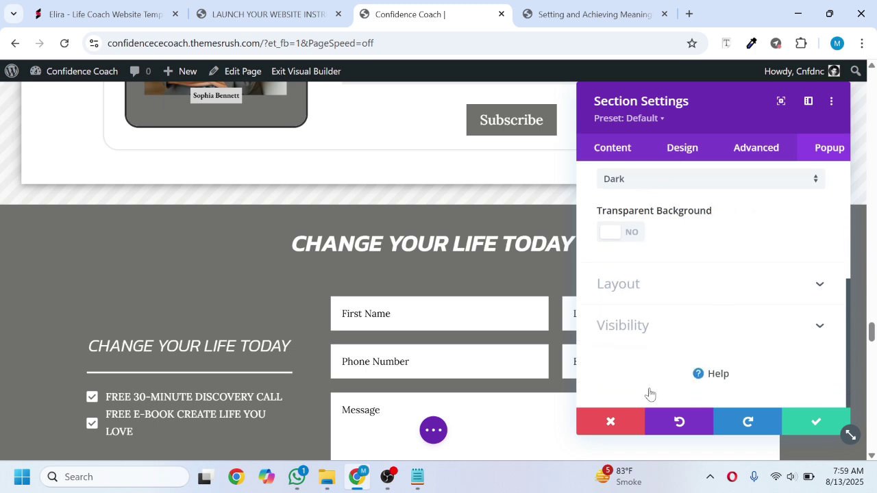
{"action": "left_click", "coordinate": [623, 423]}
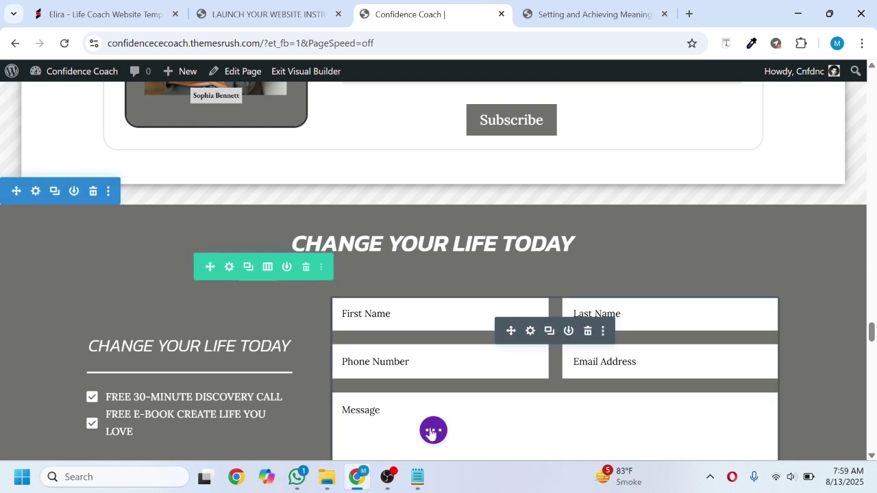
Step: Switch the page preview to Phone View and examine the mobile layout from the contact form up through the sections above it
{"action": "left_click", "coordinate": [434, 430]}
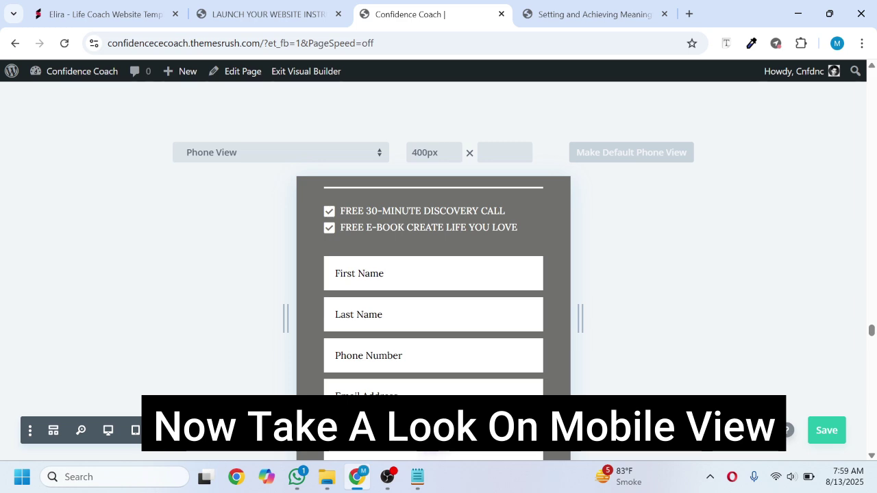
{"action": "scroll", "coordinate": [371, 300], "scroll_direction": "up", "scroll_amount": 18}
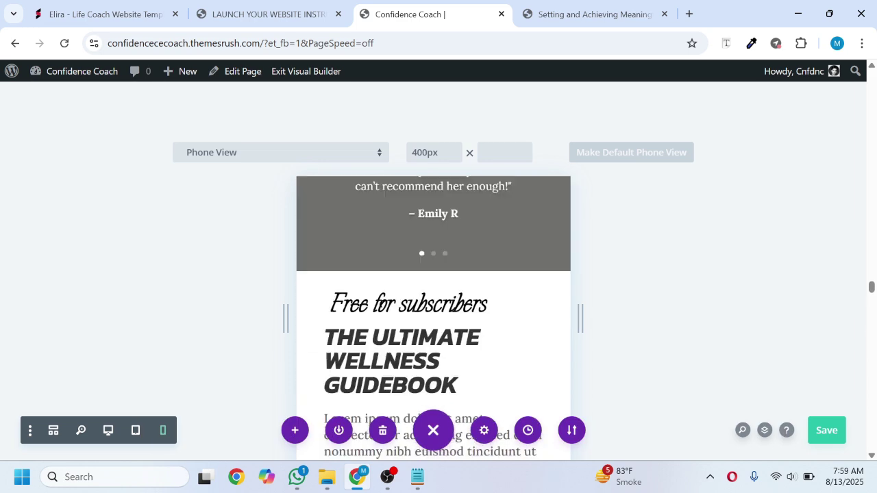
{"action": "scroll", "coordinate": [368, 302], "scroll_direction": "up", "scroll_amount": 15}
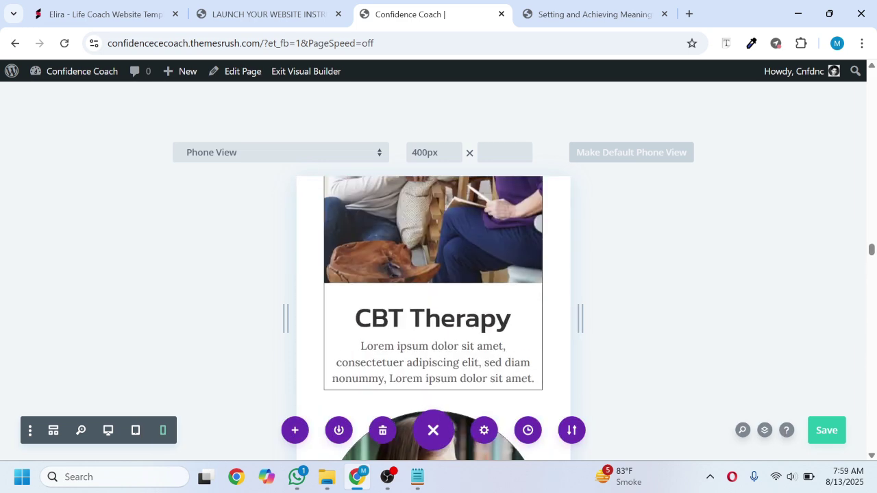
{"action": "scroll", "coordinate": [368, 301], "scroll_direction": "up", "scroll_amount": 15}
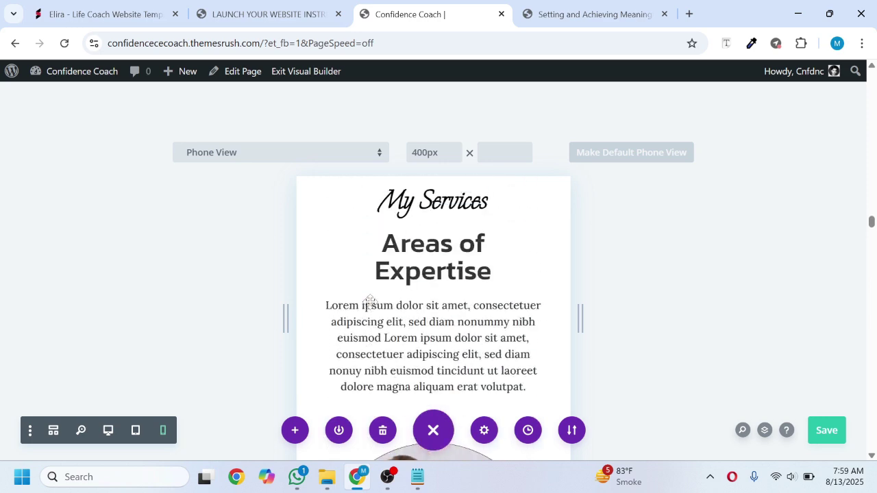
{"action": "scroll", "coordinate": [370, 303], "scroll_direction": "up", "scroll_amount": 15}
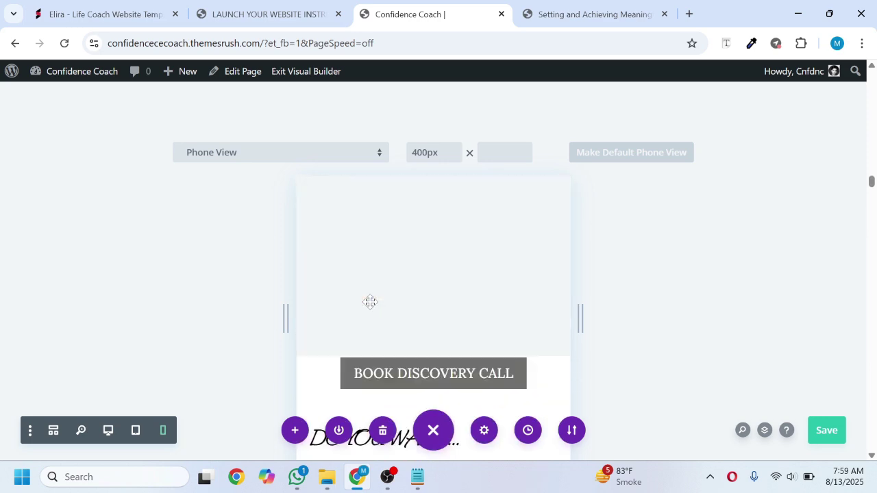
{"action": "scroll", "coordinate": [370, 302], "scroll_direction": "up", "scroll_amount": 15}
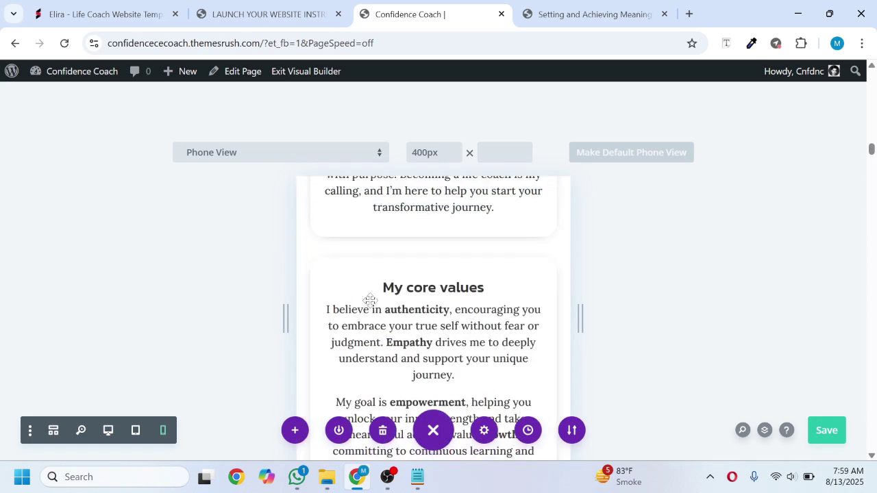
{"action": "scroll", "coordinate": [370, 301], "scroll_direction": "up", "scroll_amount": 15}
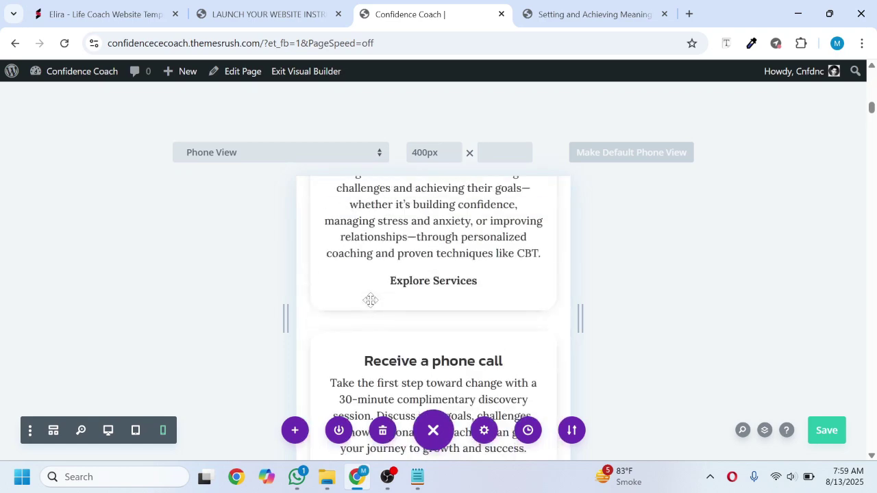